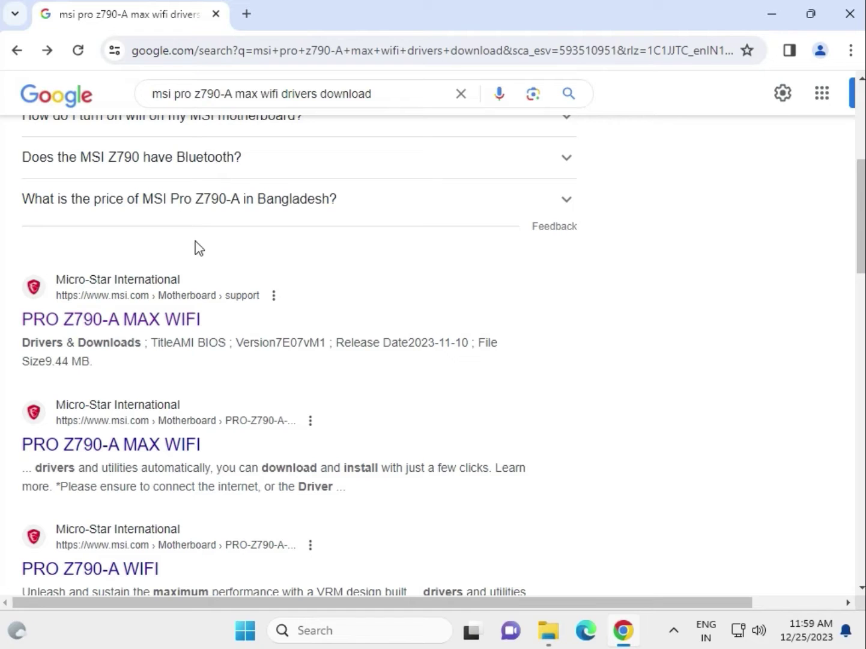
Step: Open the MSI support page for the PRO Z790-A MAX WIFI from the search results in a new tab
scroll(340, 359, up, 5)
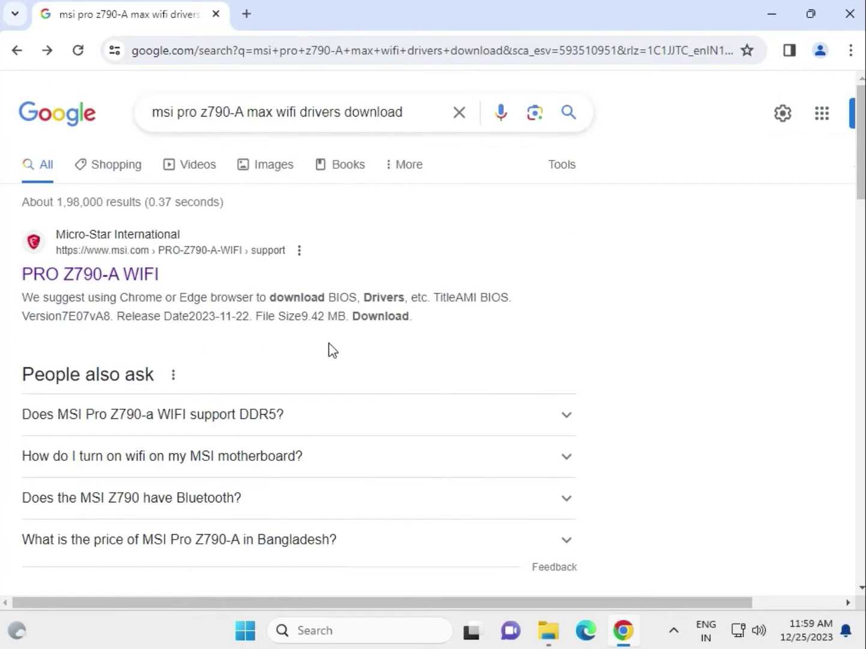
scroll(149, 313, down, 4)
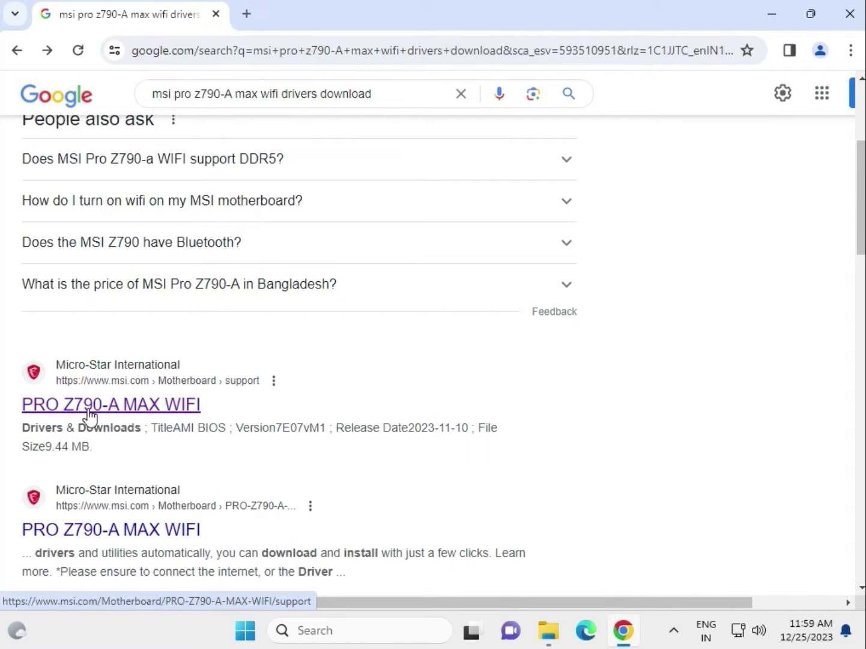
right_click(167, 415)
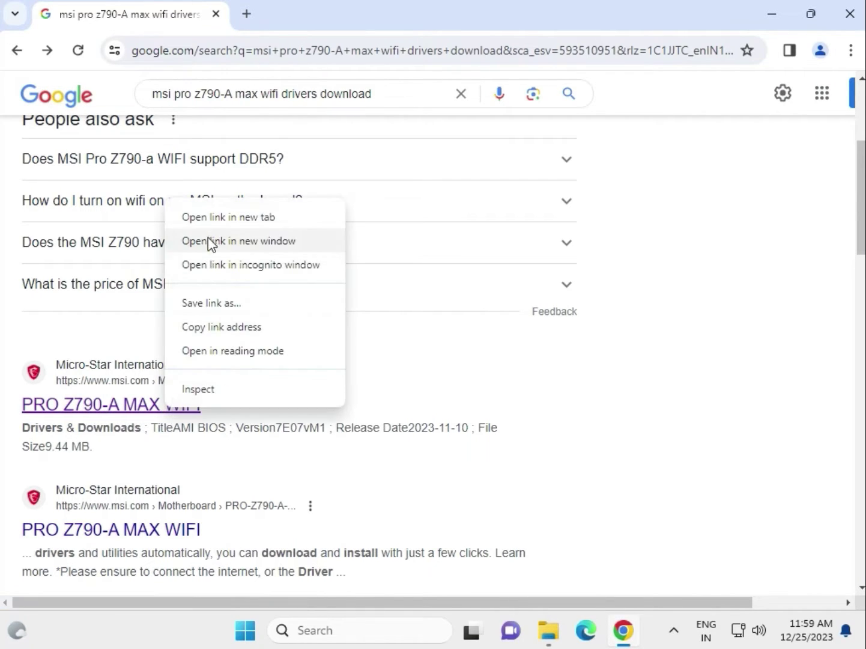
click(213, 219)
click(274, 23)
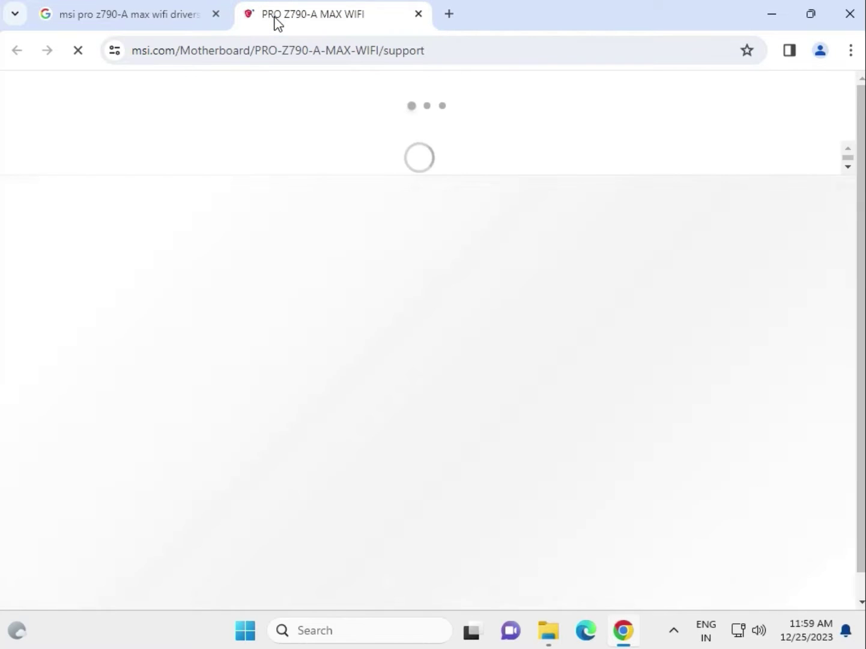
Step: Show the motherboard's Driver downloads and choose Win11 64 as the operating system
scroll(325, 389, down, 4)
scroll(240, 393, down, 1)
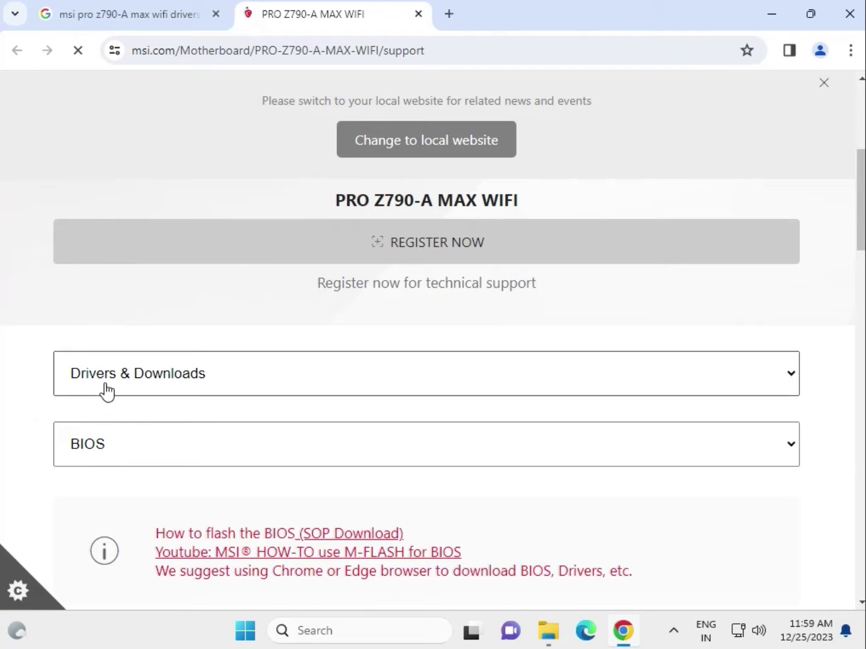
click(83, 387)
click(38, 391)
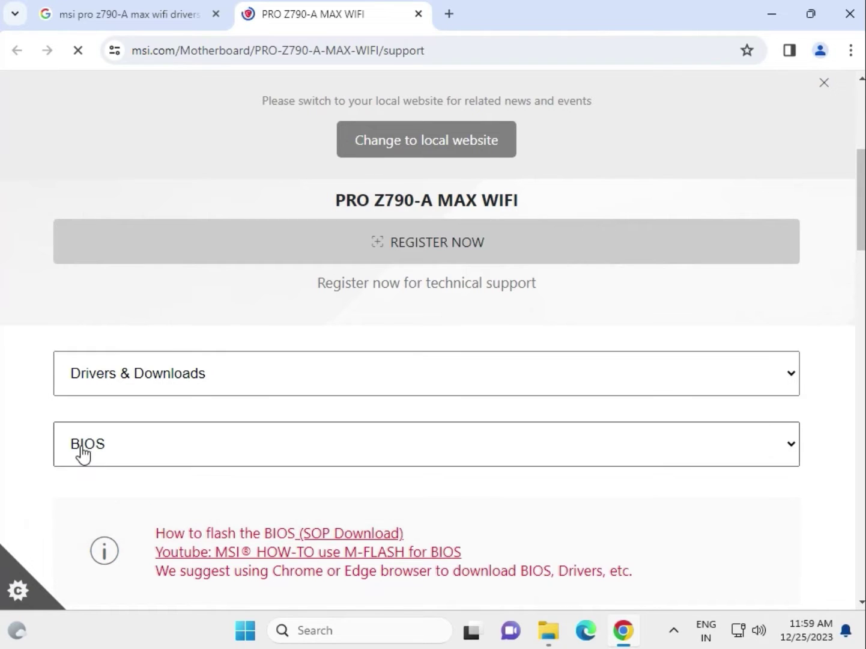
click(79, 455)
click(90, 492)
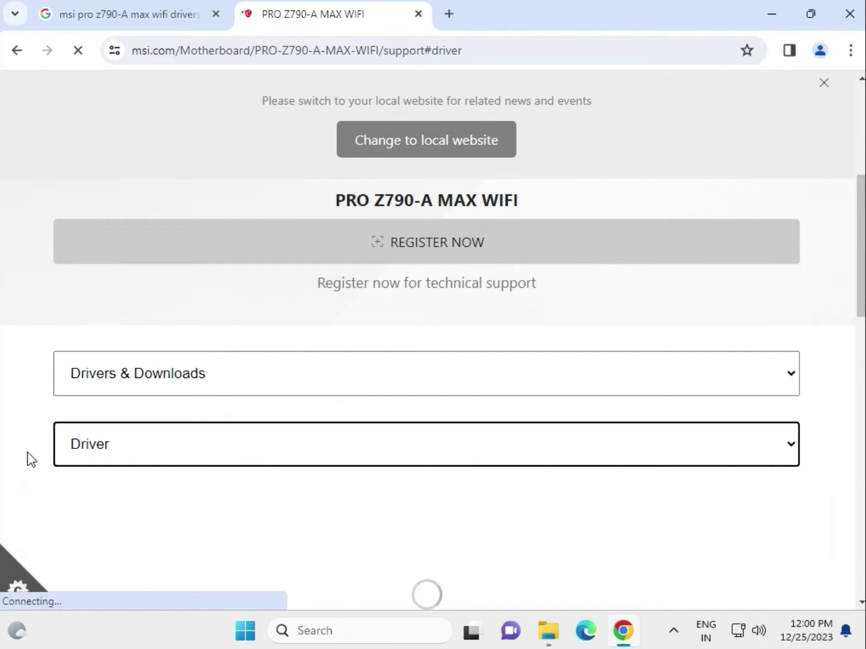
click(133, 414)
click(139, 439)
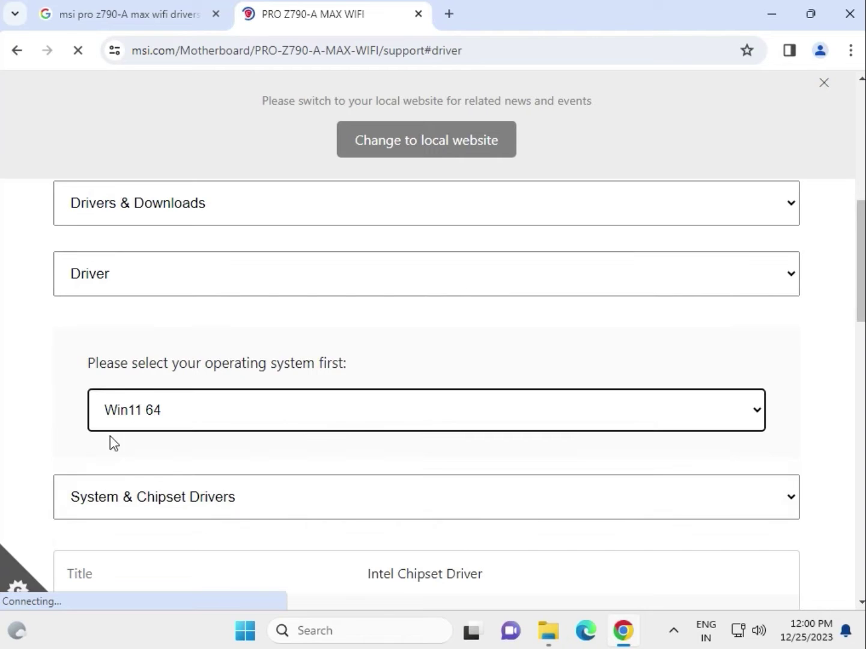
Step: Choose the System & Chipset Drivers category and download the Intel Chipset Driver
scroll(60, 428, down, 1)
scroll(60, 428, down, 1)
click(126, 342)
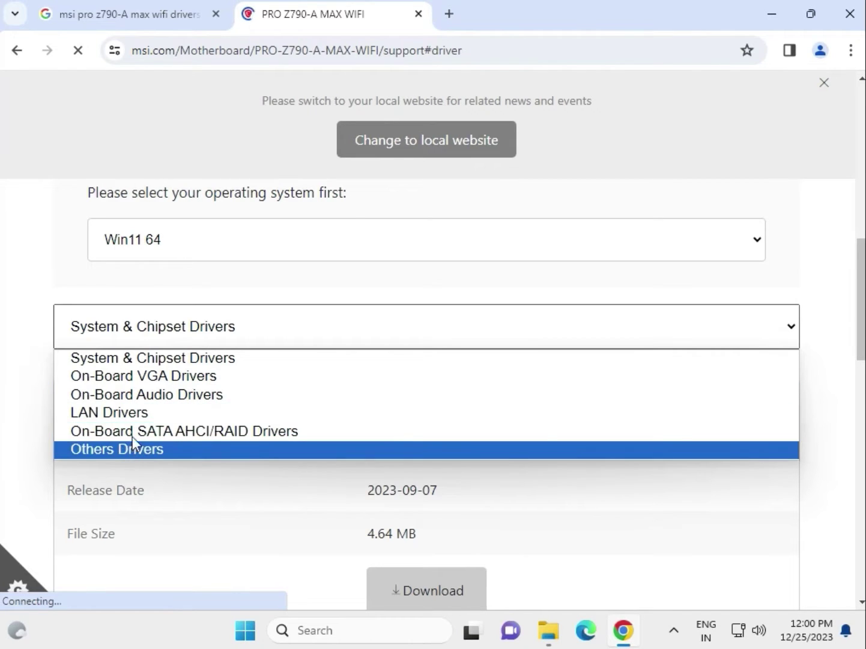
click(162, 358)
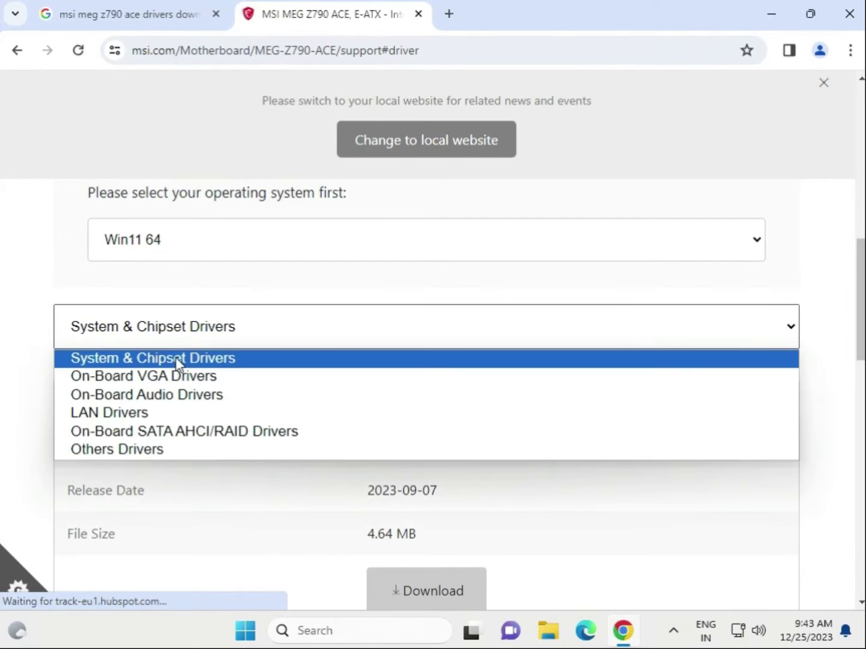
click(34, 389)
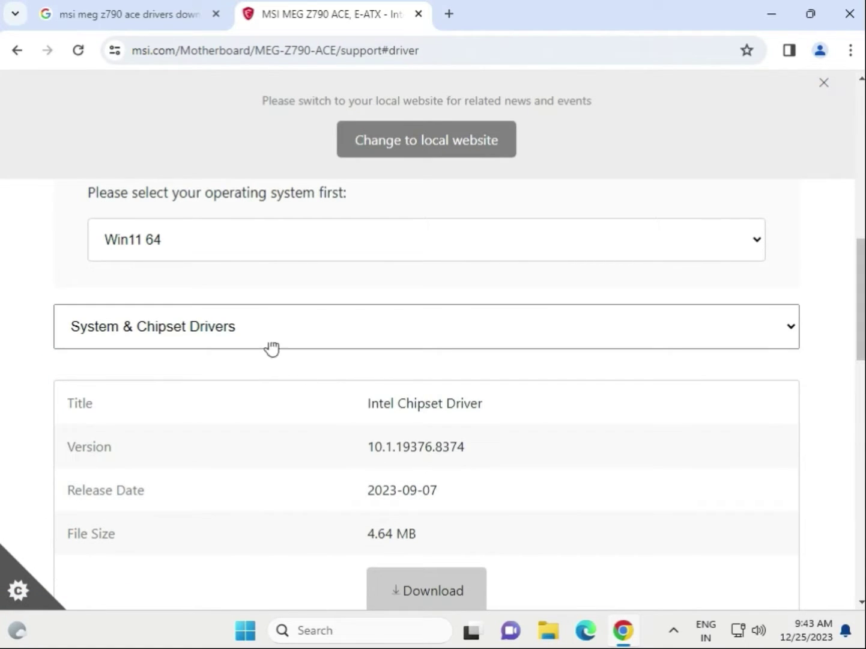
click(251, 339)
click(147, 358)
scroll(420, 493, down, 2)
scroll(492, 504, down, 1)
click(396, 428)
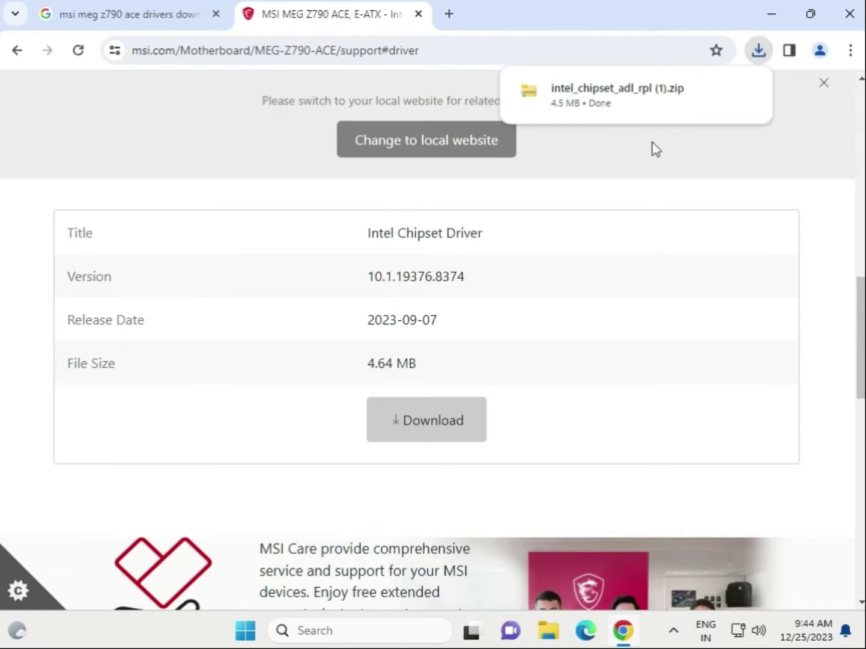
Step: Open the downloaded chipset archive, run SetupChipset.exe from its Intel Chipset Driver folder without extracting, and allow it to make changes
click(630, 98)
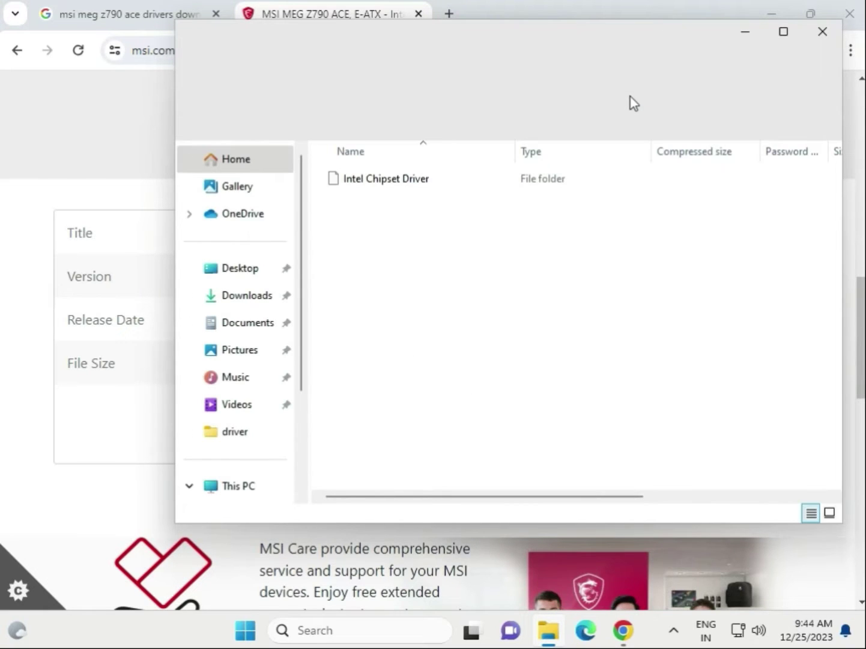
double_click(402, 188)
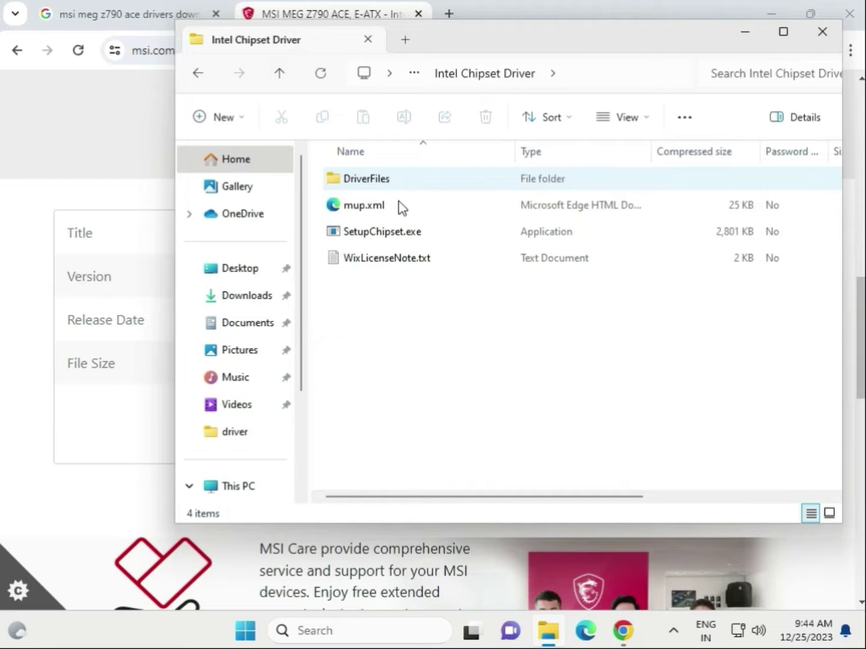
click(352, 238)
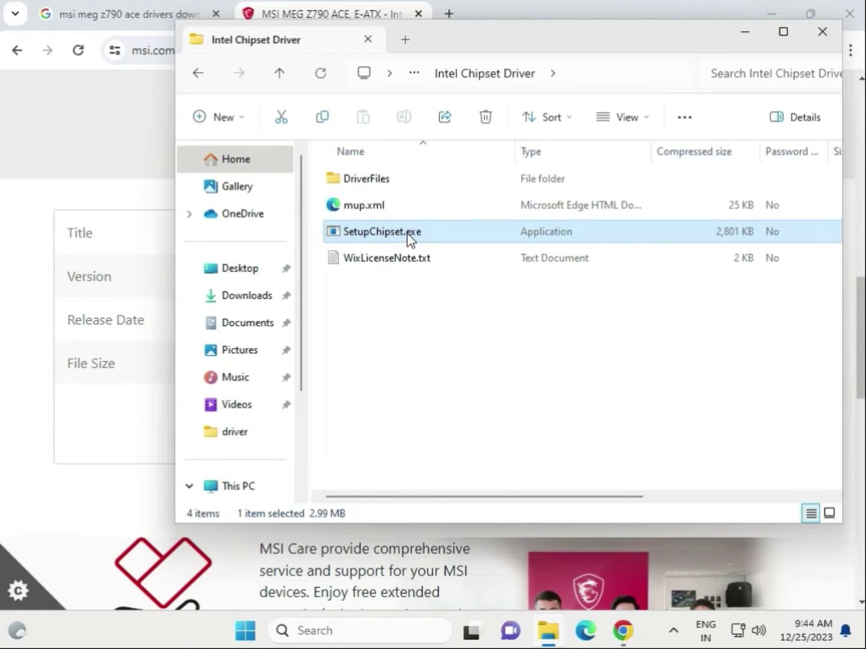
double_click(408, 236)
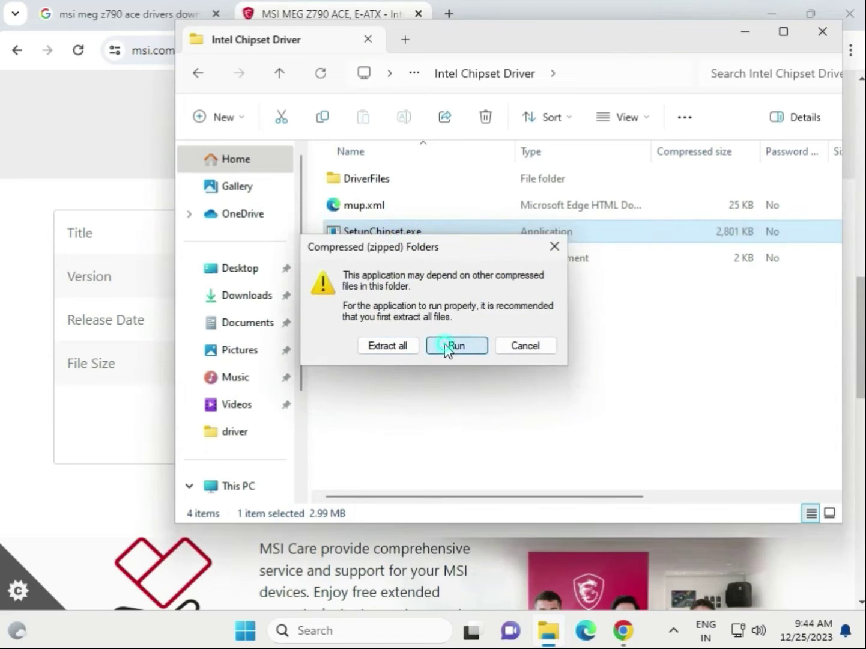
click(447, 346)
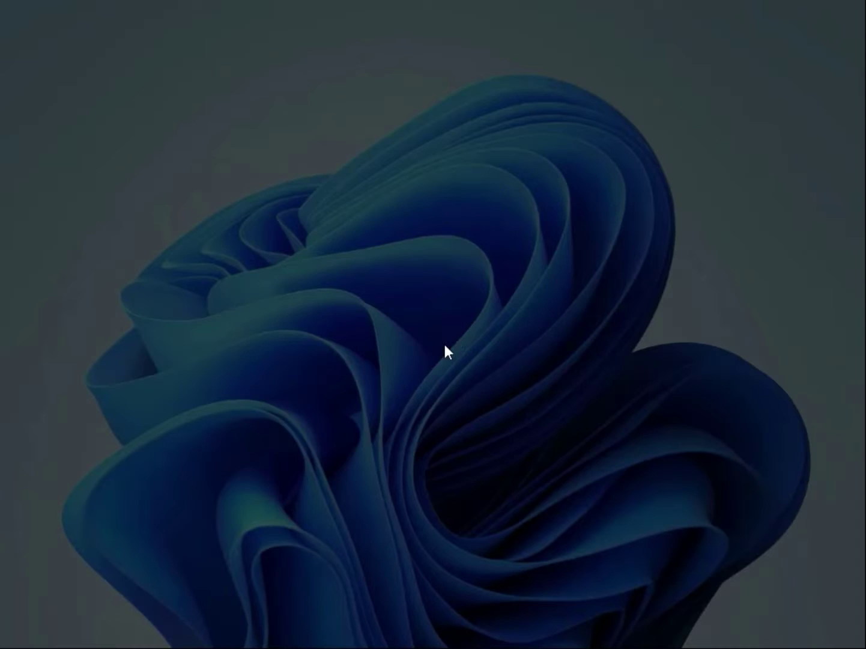
click(344, 457)
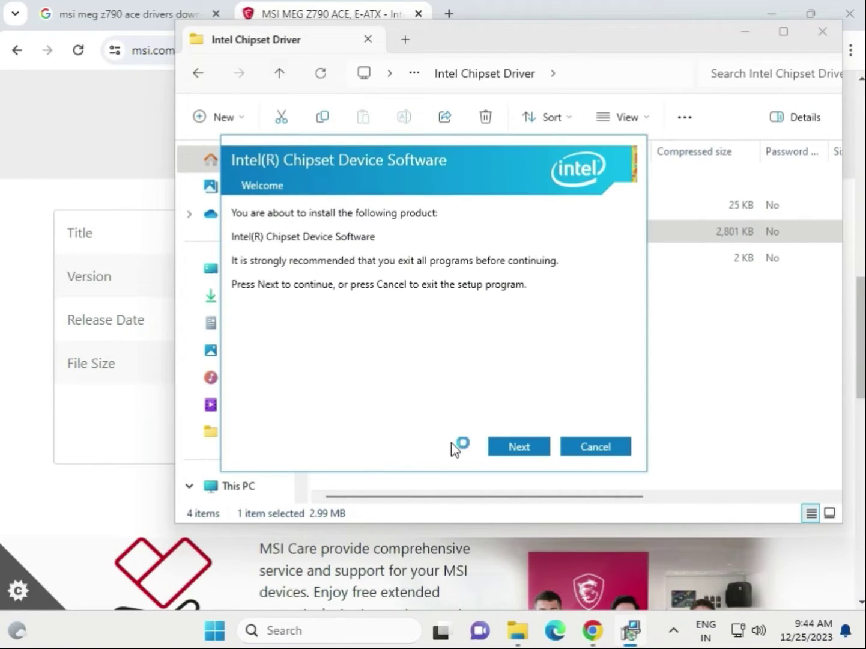
Step: Accept the license agreement and start installing the Intel Chipset Device Software
click(499, 448)
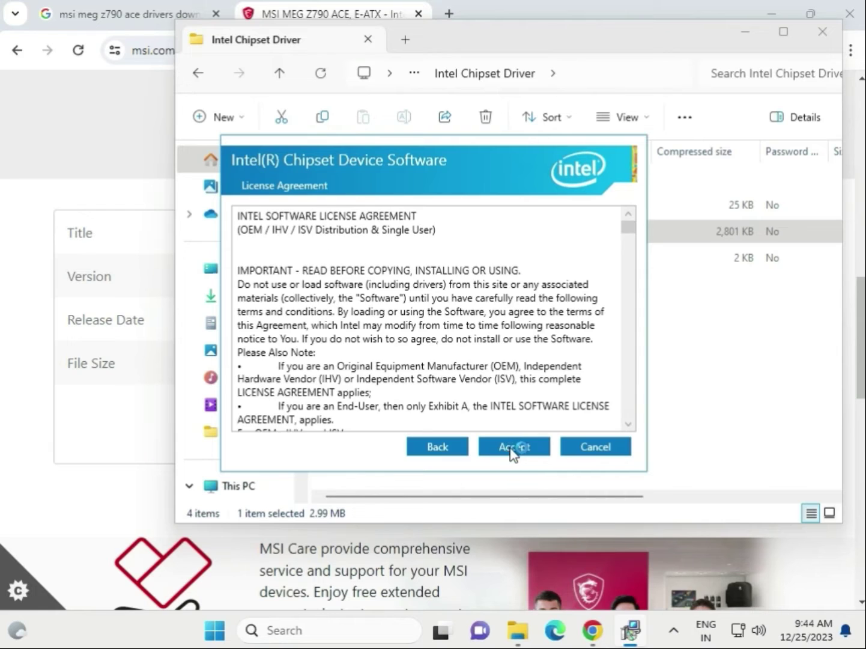
click(511, 448)
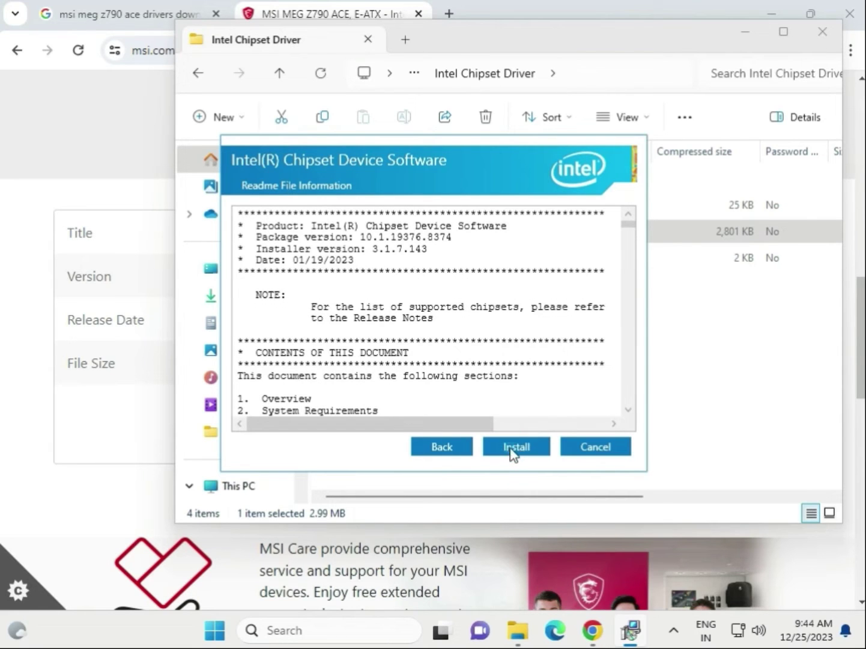
click(511, 447)
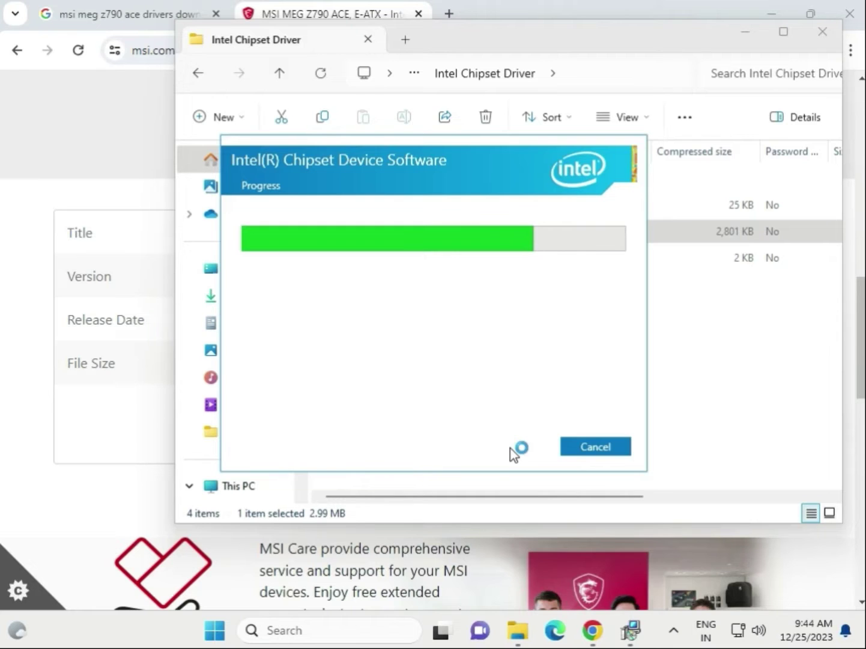
Step: Check the chipset installer's progress window and return to the driver page in Chrome
click(73, 496)
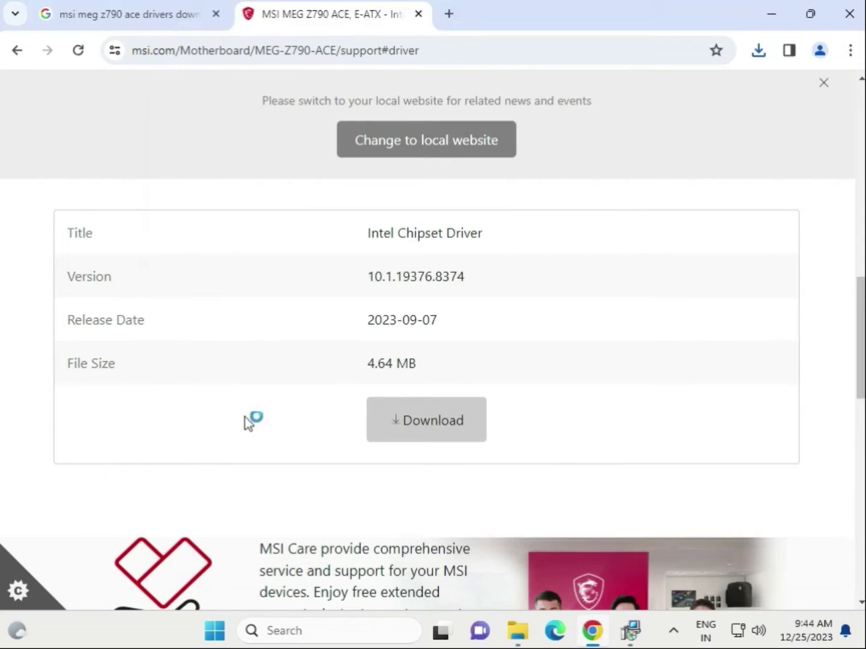
mouse_move(630, 631)
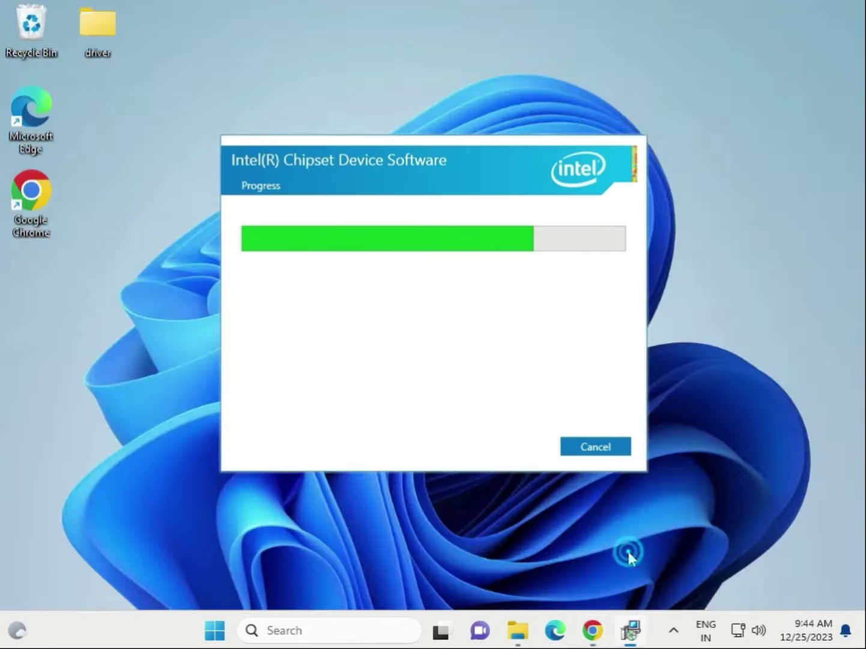
click(629, 553)
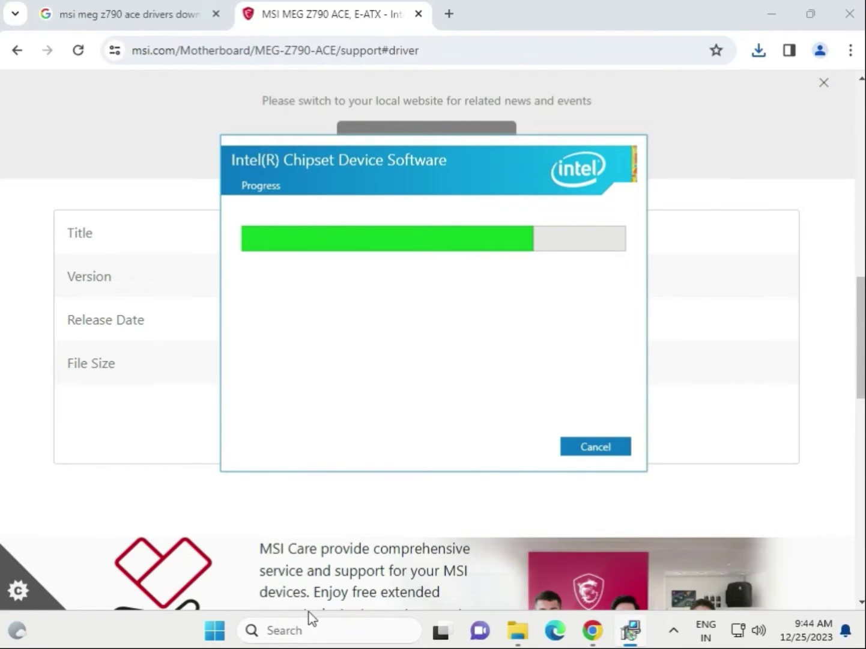
click(593, 631)
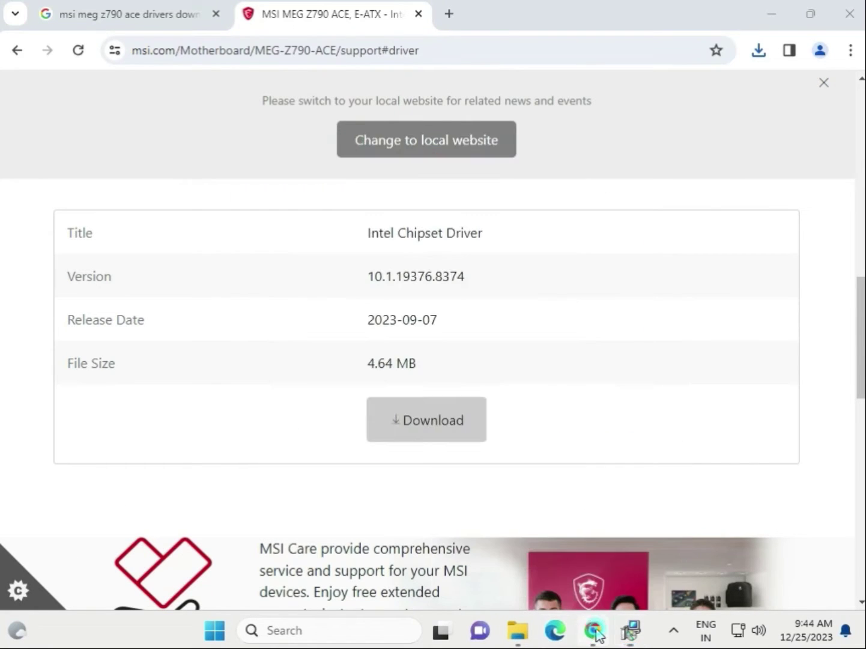
Step: Switch the driver category to On-Board VGA Drivers and download the Intel SVGA Drivers
scroll(314, 402, up, 3)
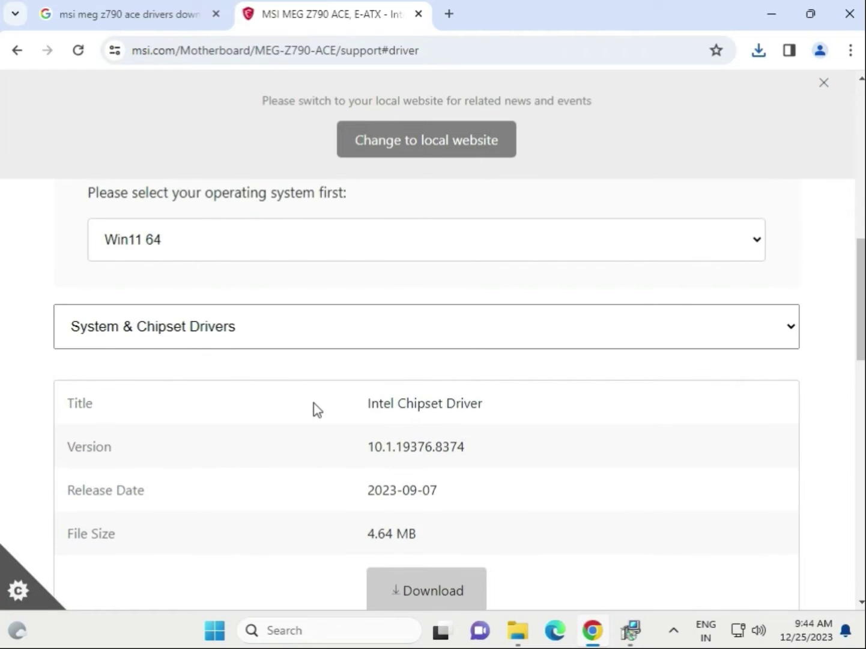
click(223, 334)
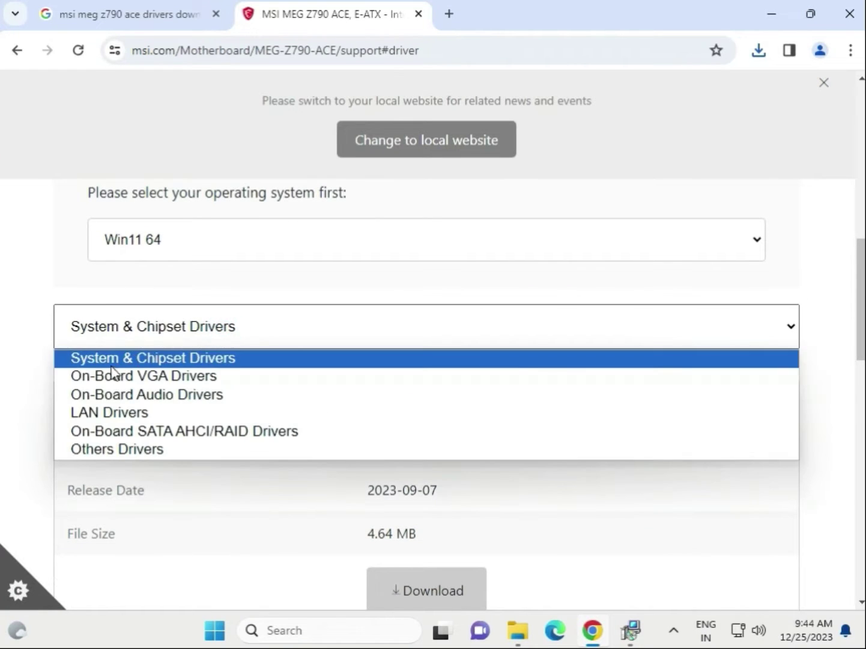
click(183, 383)
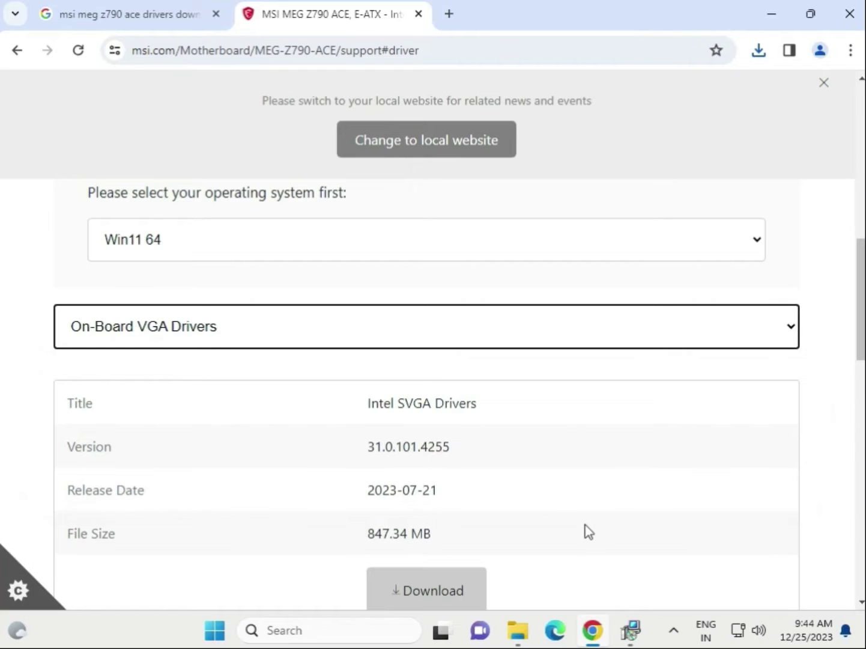
scroll(584, 531, down, 2)
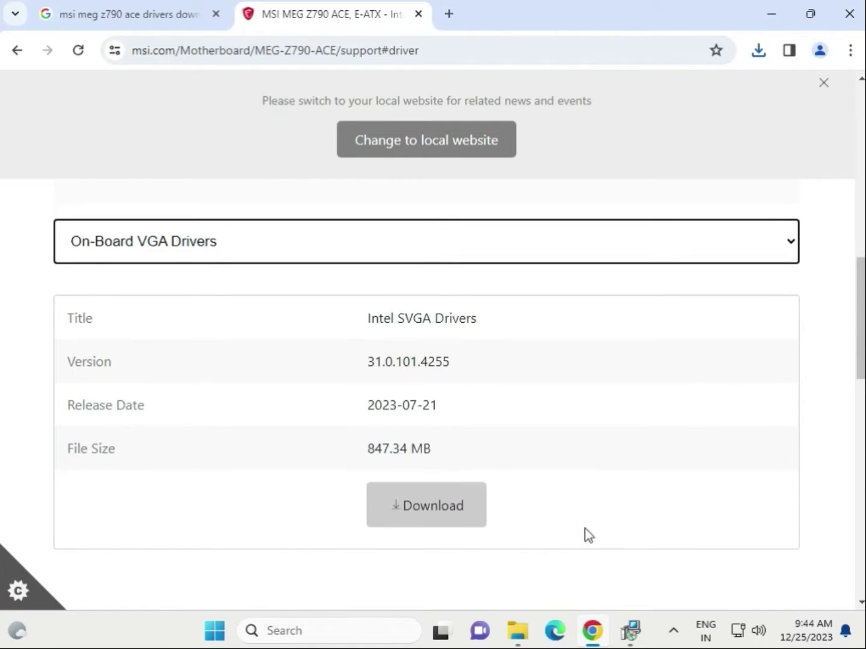
click(429, 507)
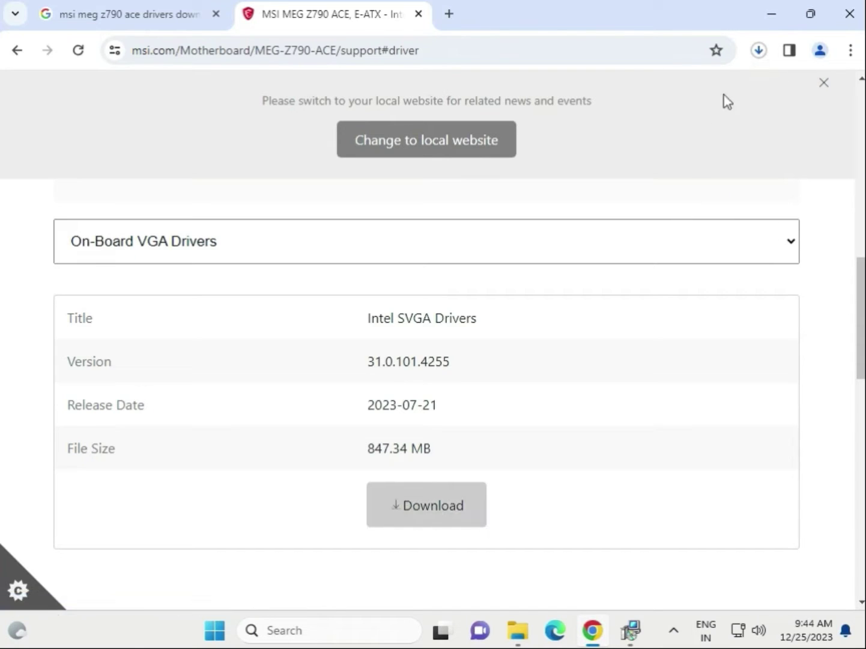
drag(366, 450, 411, 451)
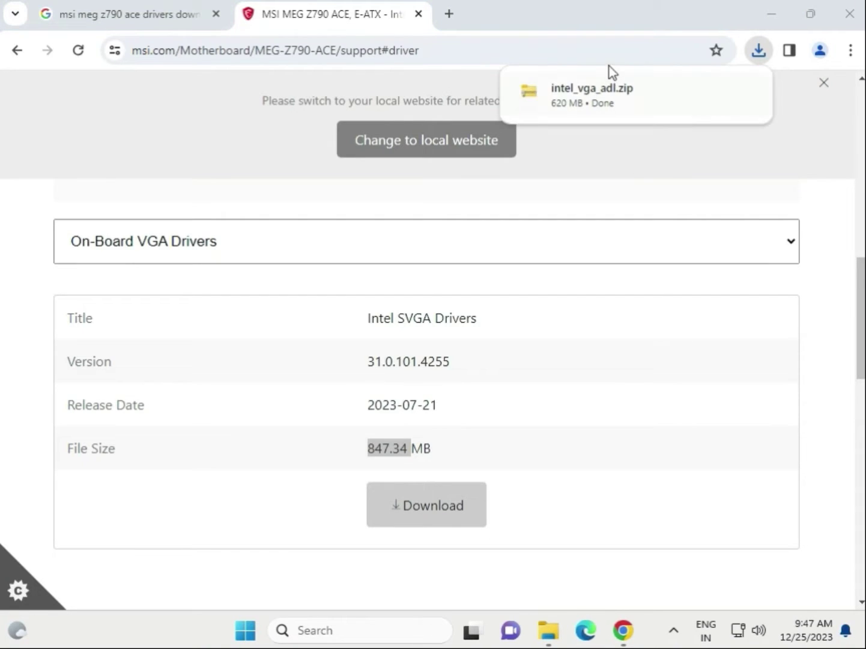
Step: Open the downloaded intel_vga_adl.zip, enter its Intel VGA Driver_31.0.101.4255 folder and look through the Graphics subfolder
click(572, 99)
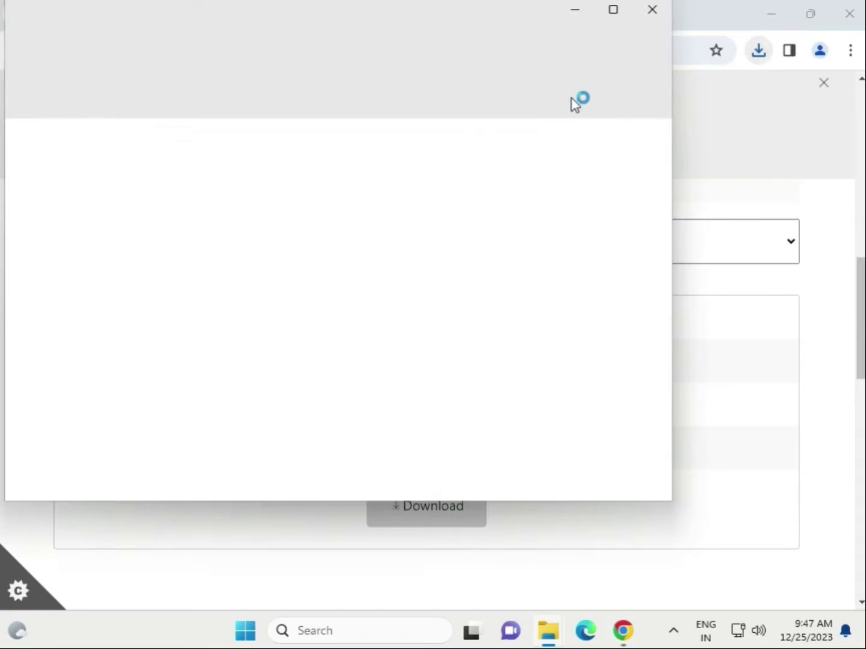
double_click(278, 158)
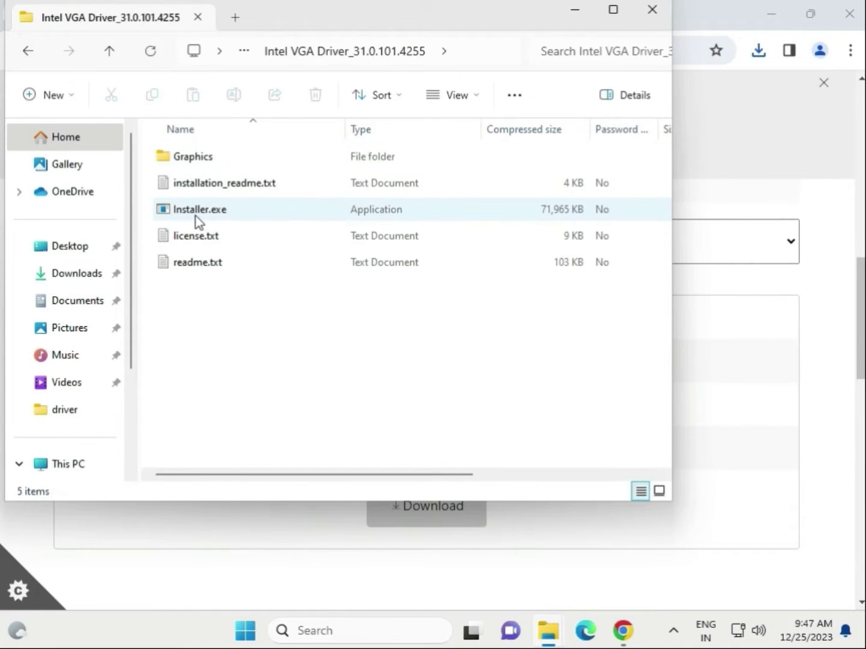
double_click(209, 159)
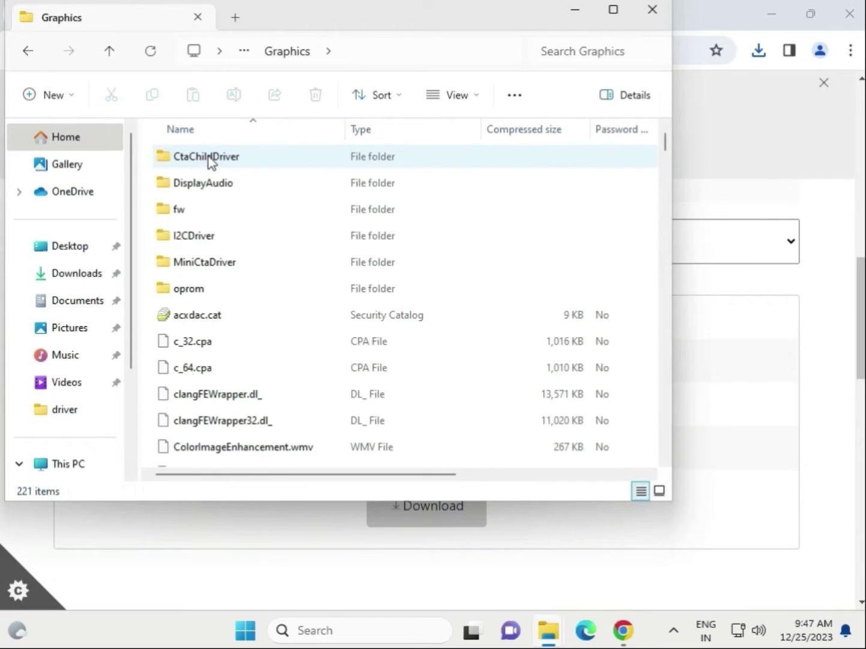
scroll(276, 322, down, 5)
scroll(276, 322, up, 5)
click(24, 51)
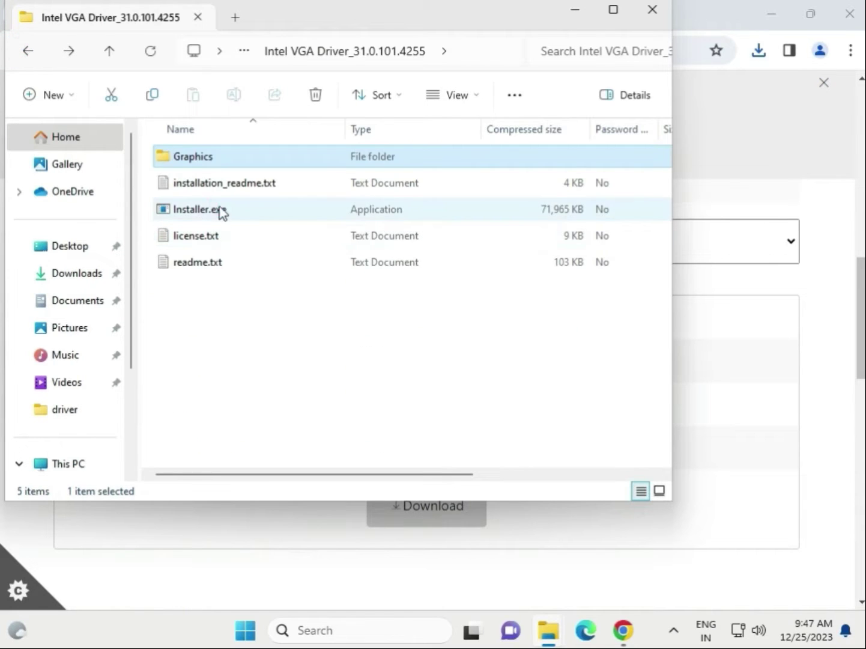
Step: Try to install the Intel graphics driver by running Installer.exe without extracting the archive, and close the installer and its folder window
click(219, 211)
double_click(223, 212)
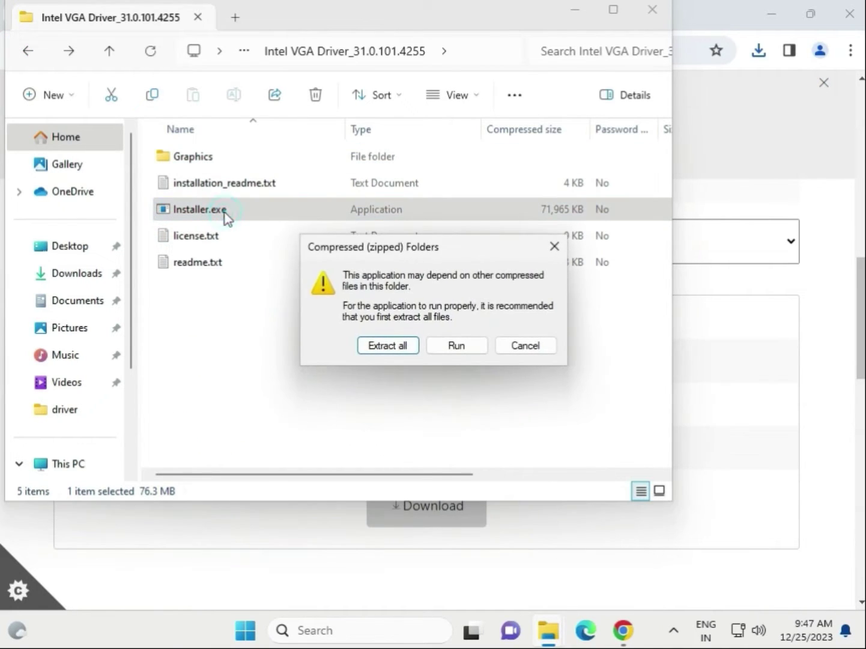
click(456, 346)
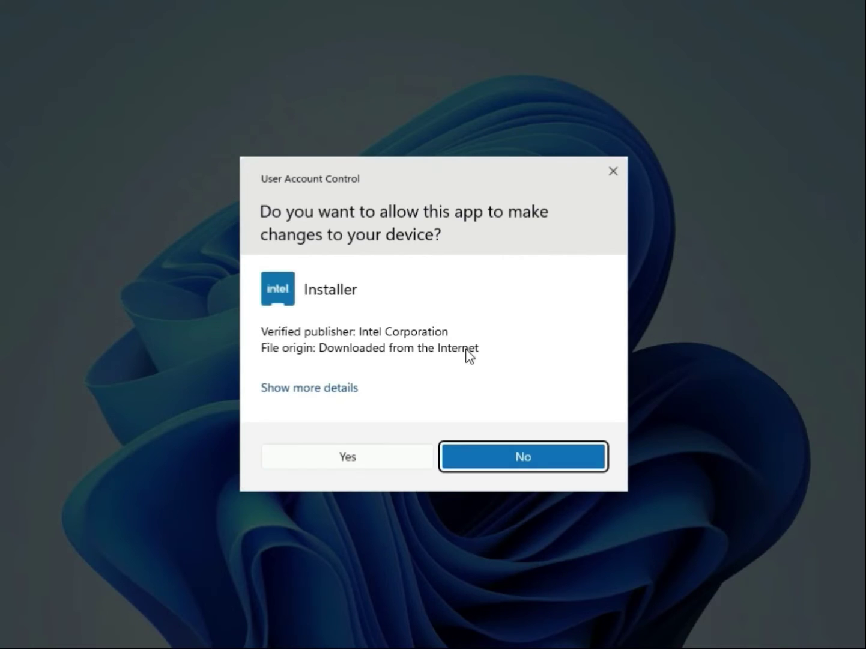
click(355, 456)
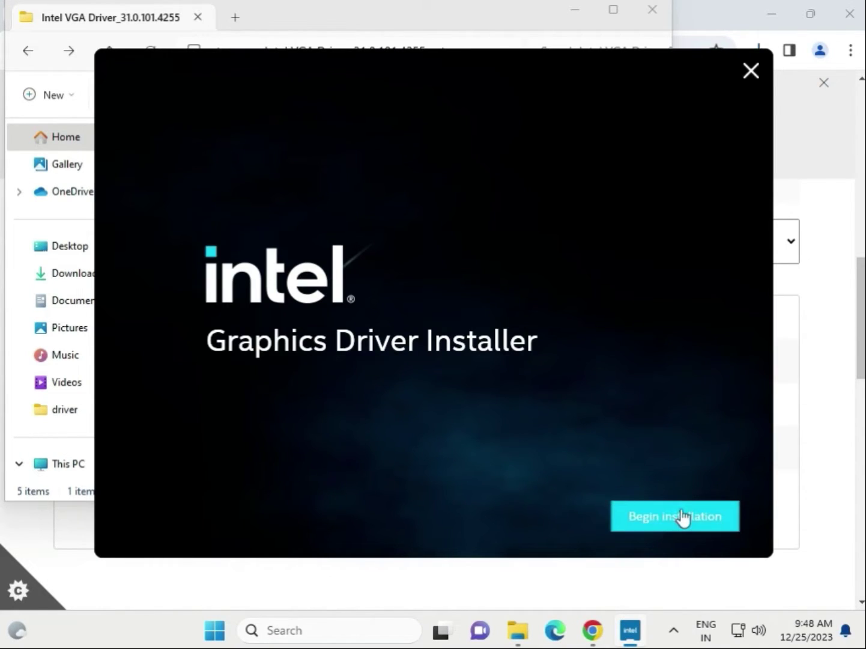
click(683, 516)
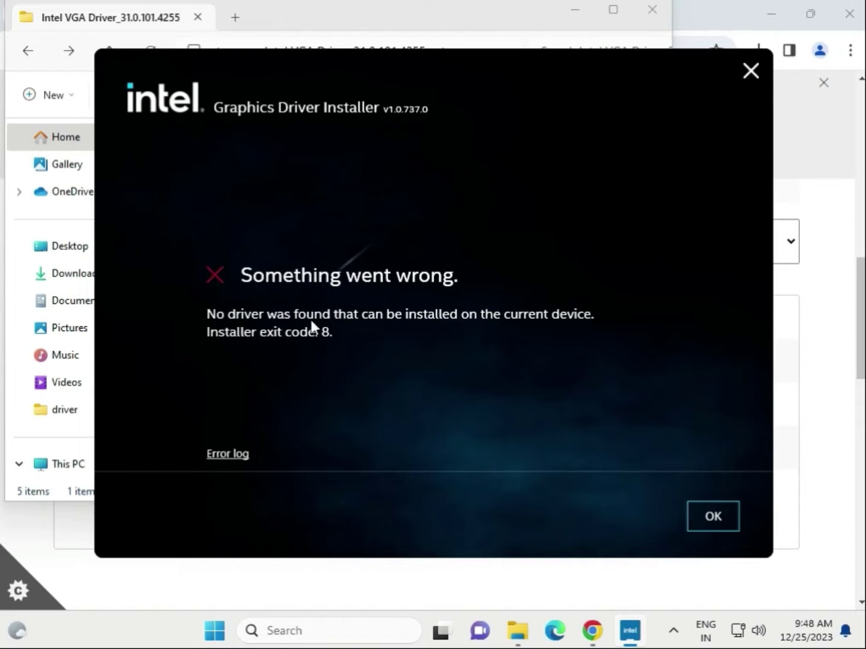
click(334, 333)
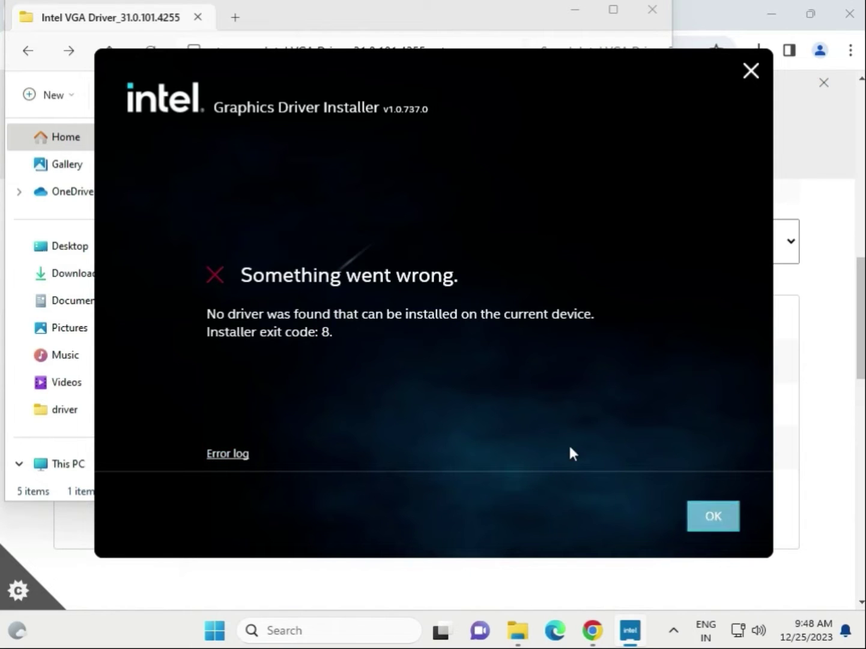
click(751, 71)
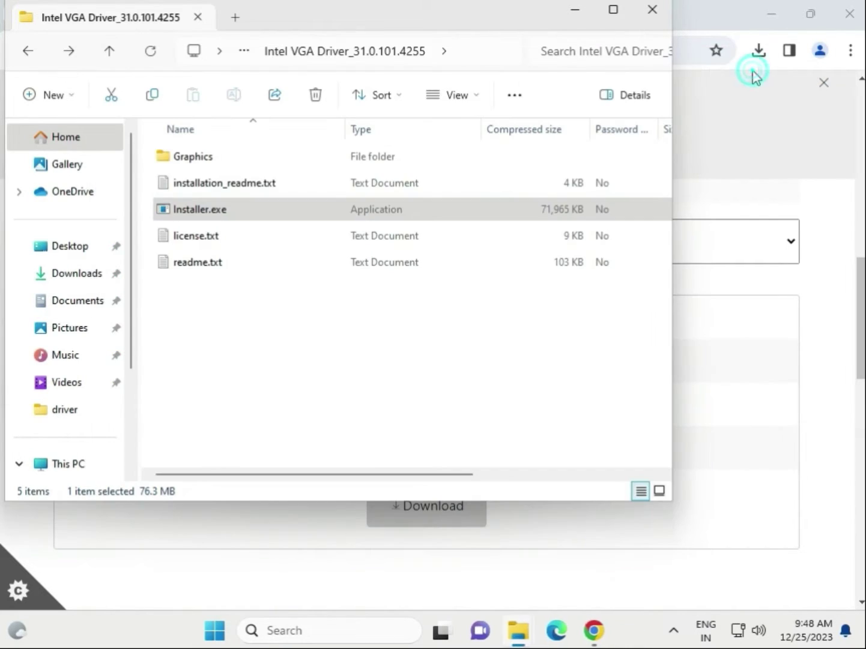
click(645, 19)
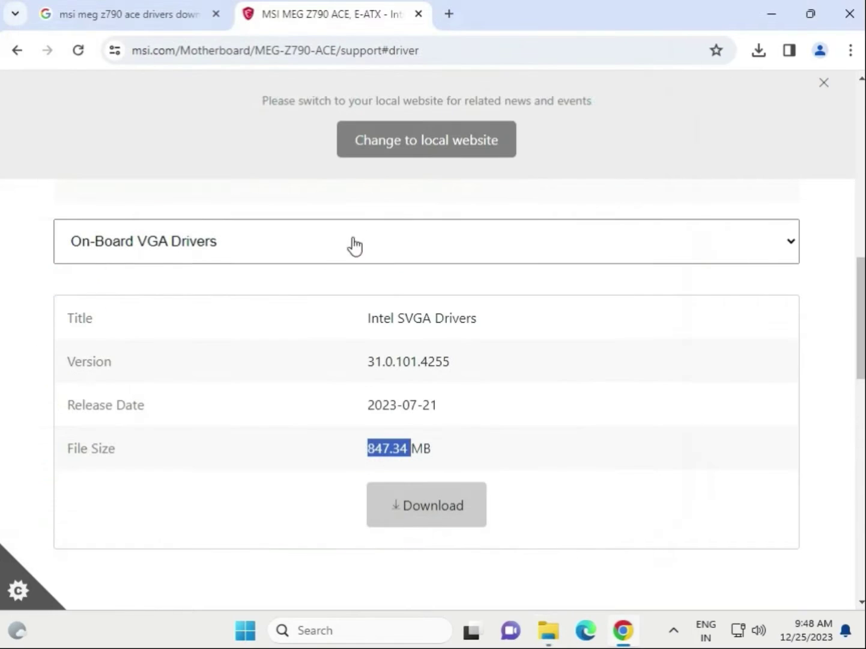
Step: Switch the driver category to On-Board Audio Drivers and download the MSI USB Audio FW Update Tool
click(282, 260)
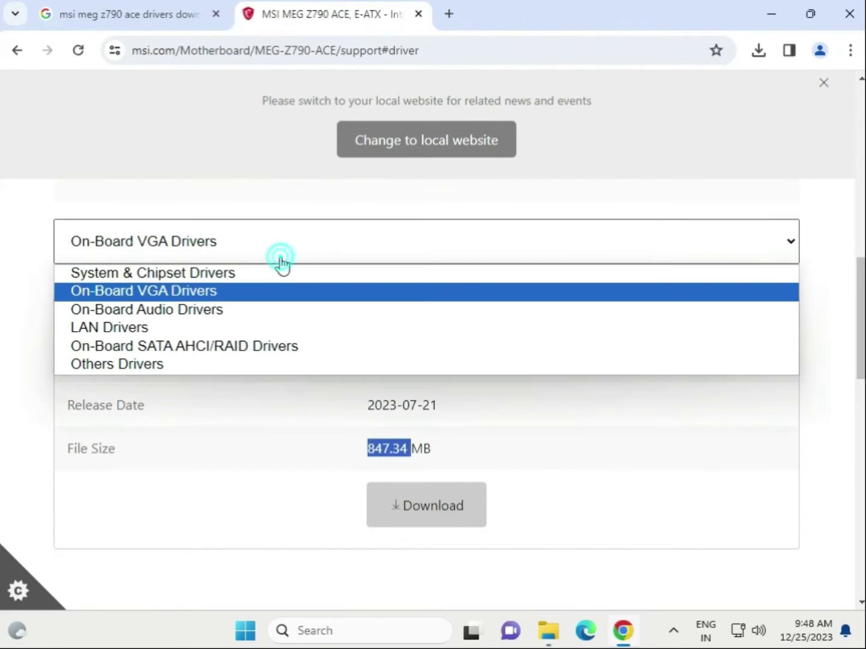
click(234, 310)
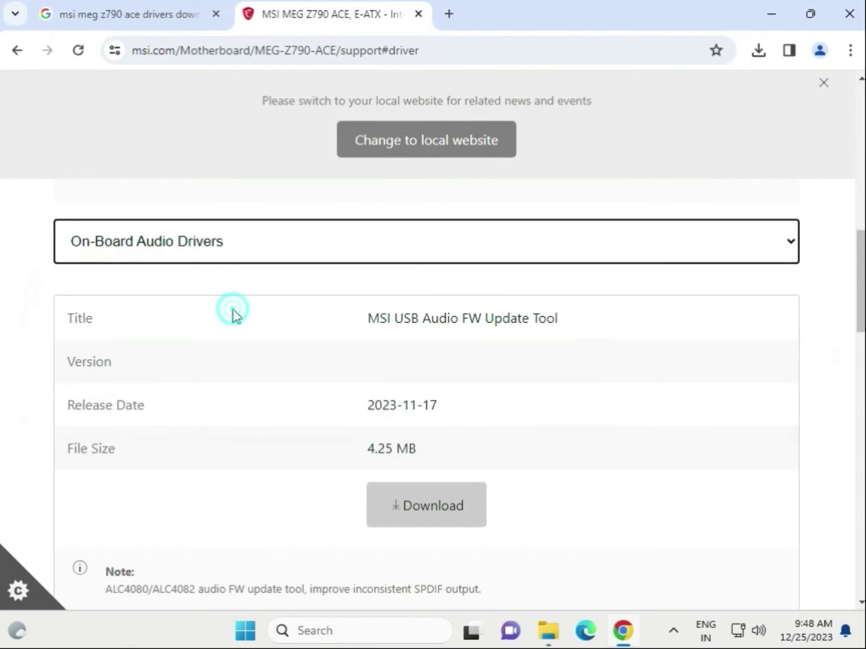
click(419, 509)
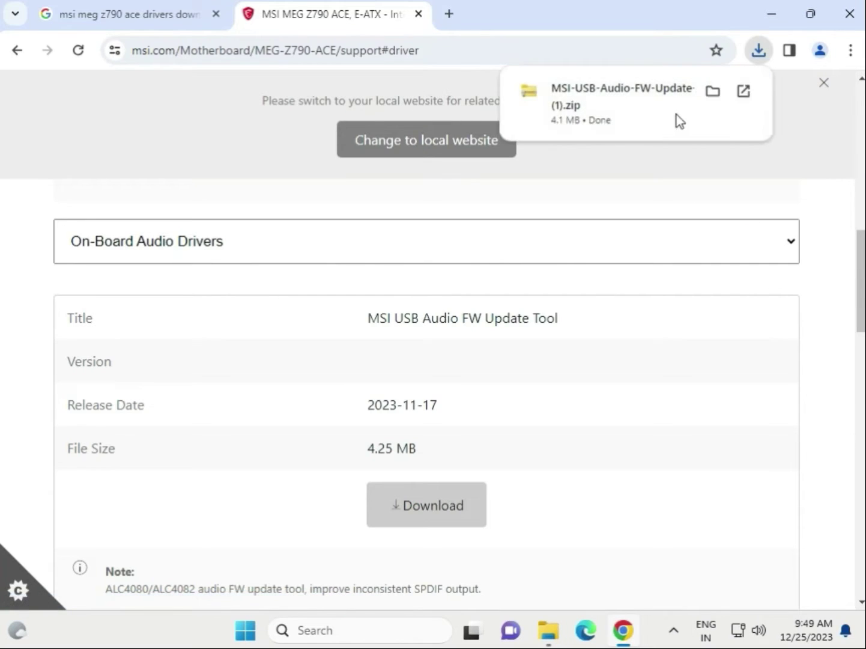
Step: Run the USB Audio FW Update Tool from the downloaded archive with administrator permission, check its status, and close the tool and folder window
click(603, 112)
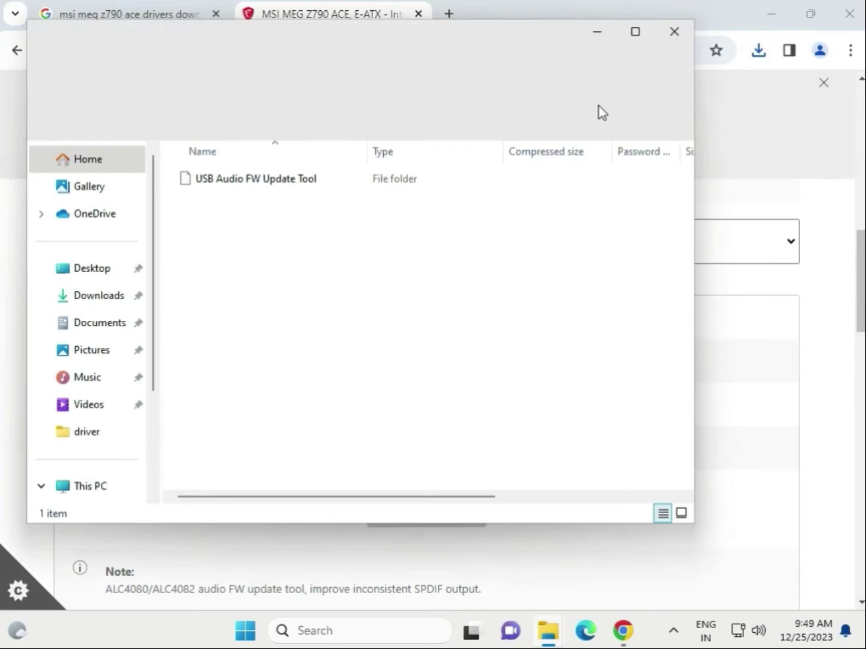
double_click(286, 179)
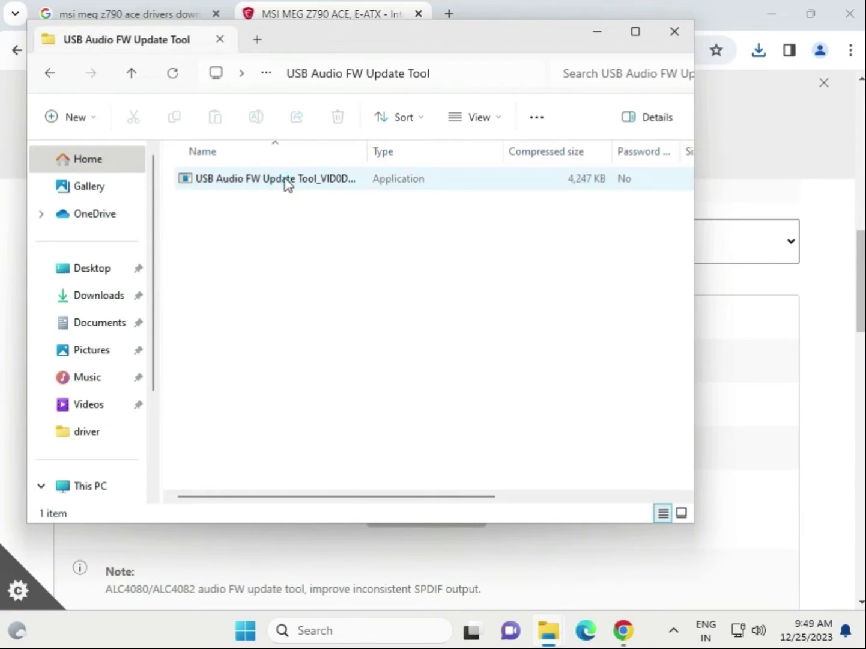
double_click(286, 180)
click(455, 345)
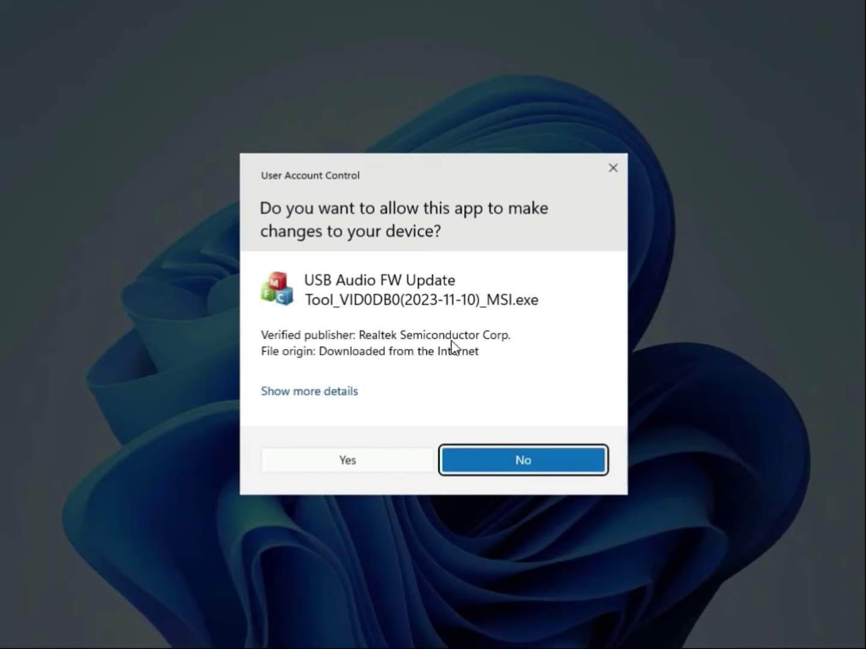
click(365, 458)
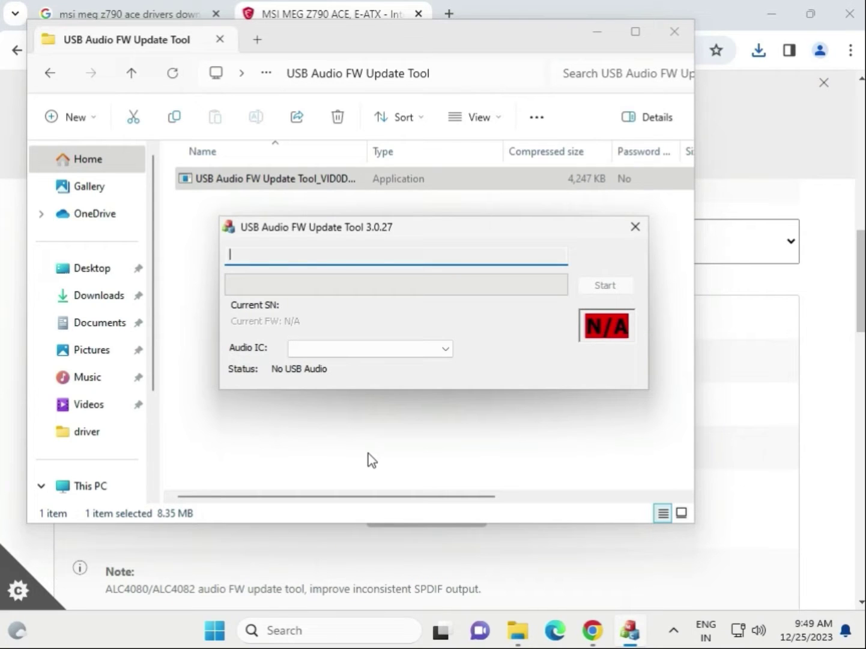
click(632, 228)
click(670, 32)
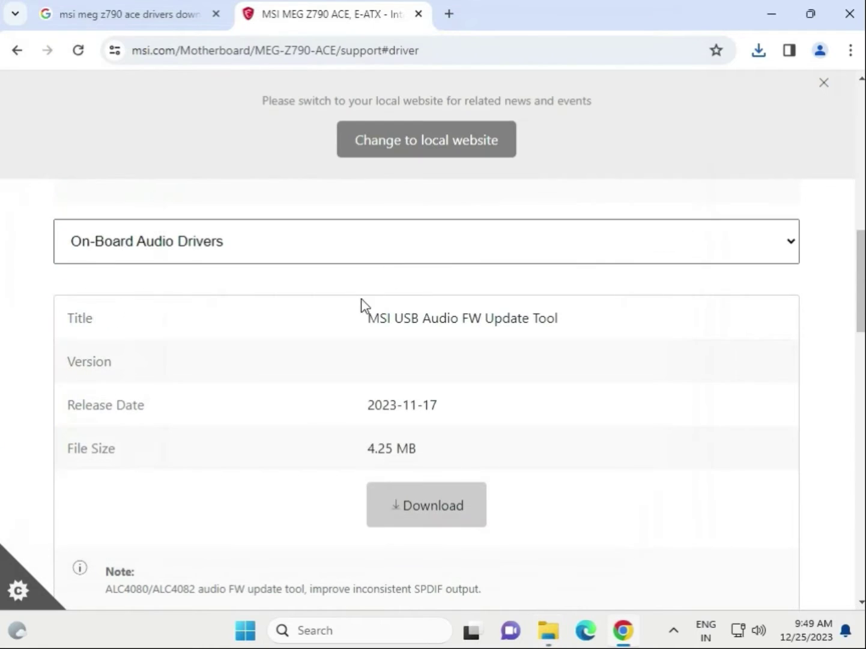
Step: Look through the audio driver entries and download the Realtek HD Universal Driver, version 6.3.9600.2353
scroll(435, 447, down, 5)
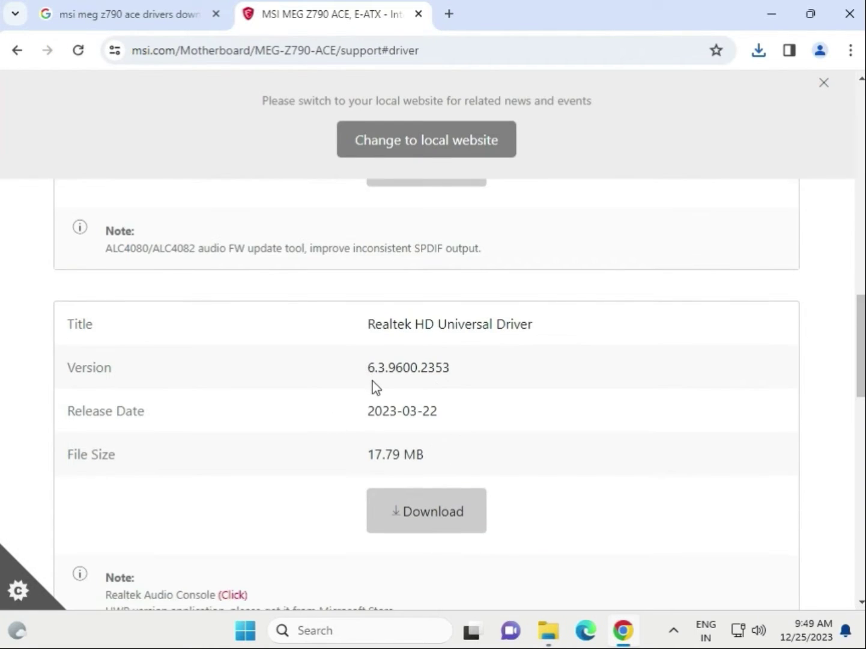
scroll(372, 391, up, 5)
double_click(540, 315)
scroll(522, 382, down, 6)
scroll(509, 406, down, 3)
scroll(507, 400, up, 5)
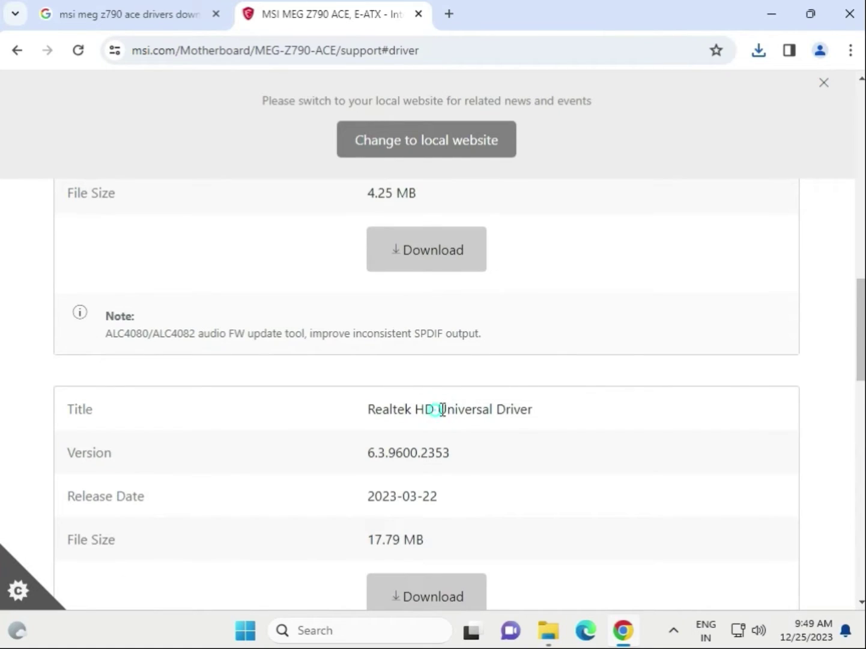
drag(436, 409, 520, 410)
click(418, 595)
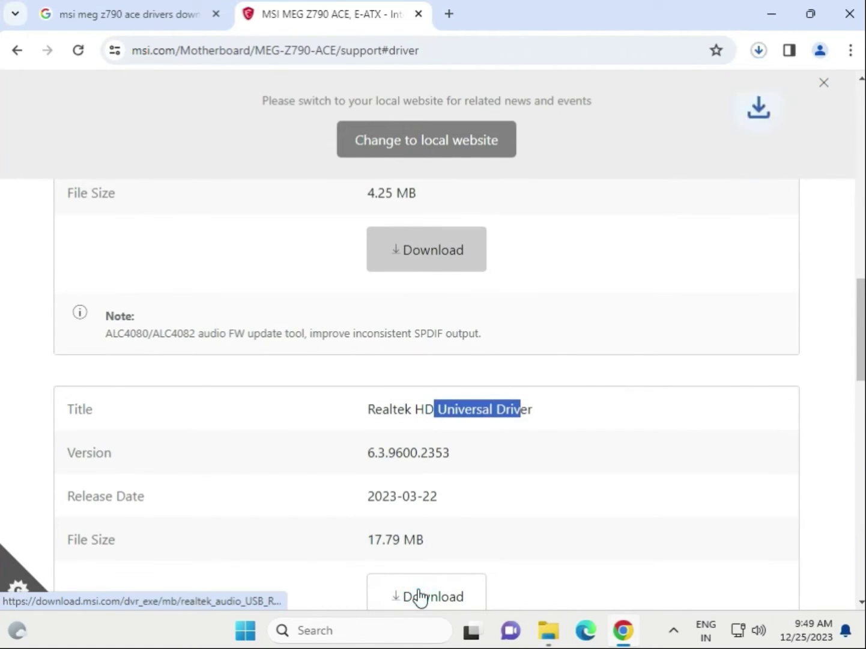
scroll(425, 447, up, 5)
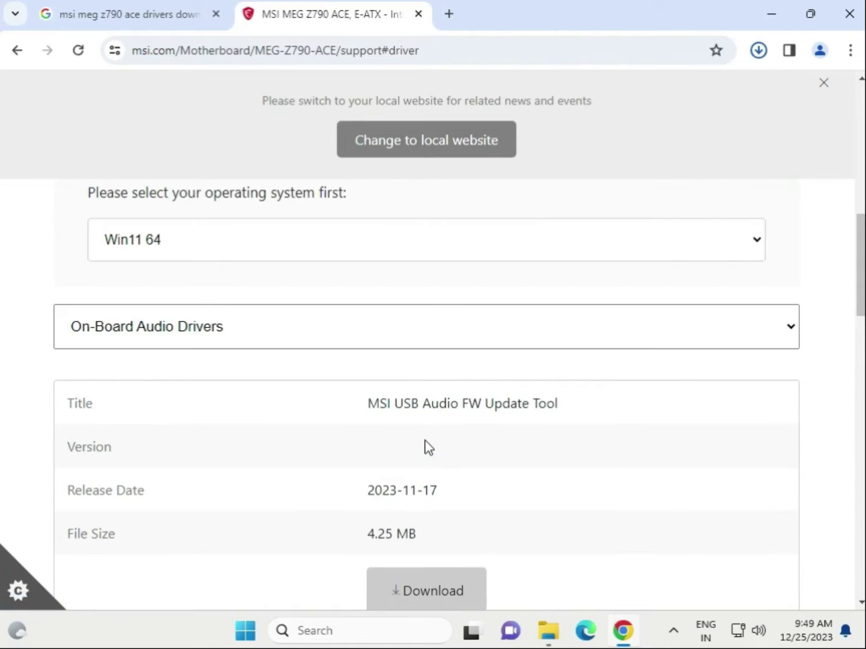
drag(368, 406, 575, 412)
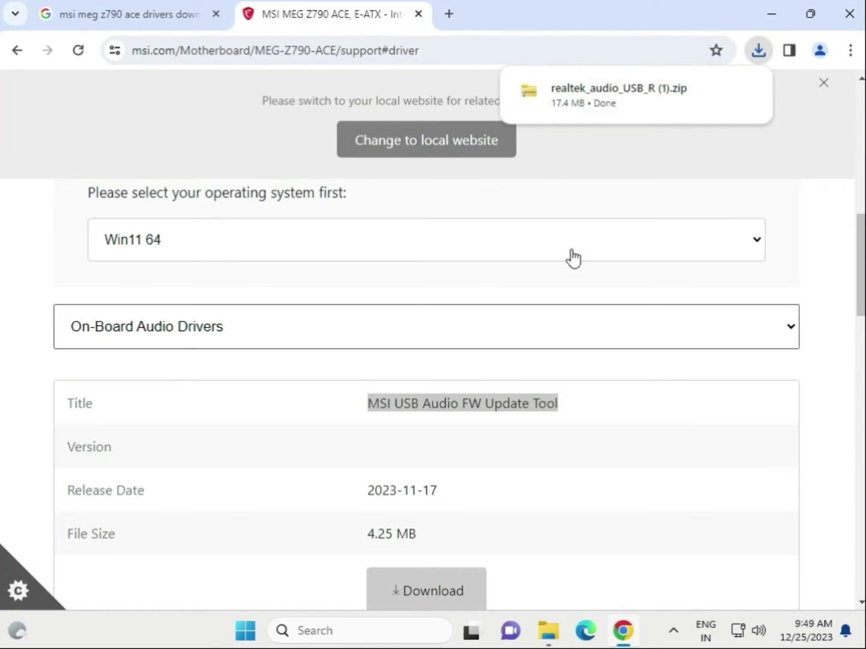
Step: Open the downloaded realtek_audio_USB_R (1).zip and launch setup.exe from its Realtek Audio Driver folder, allowing it to make changes
click(577, 103)
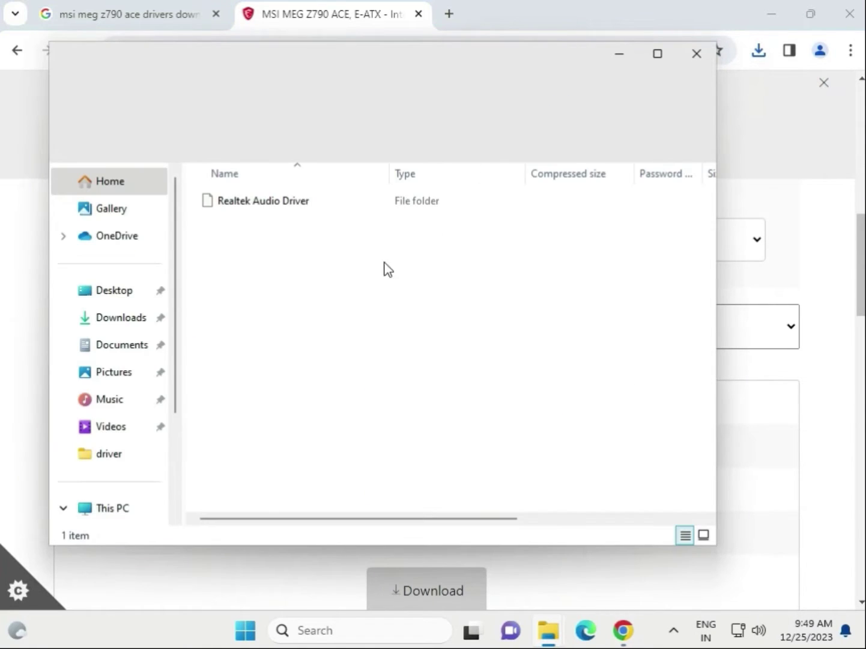
double_click(275, 204)
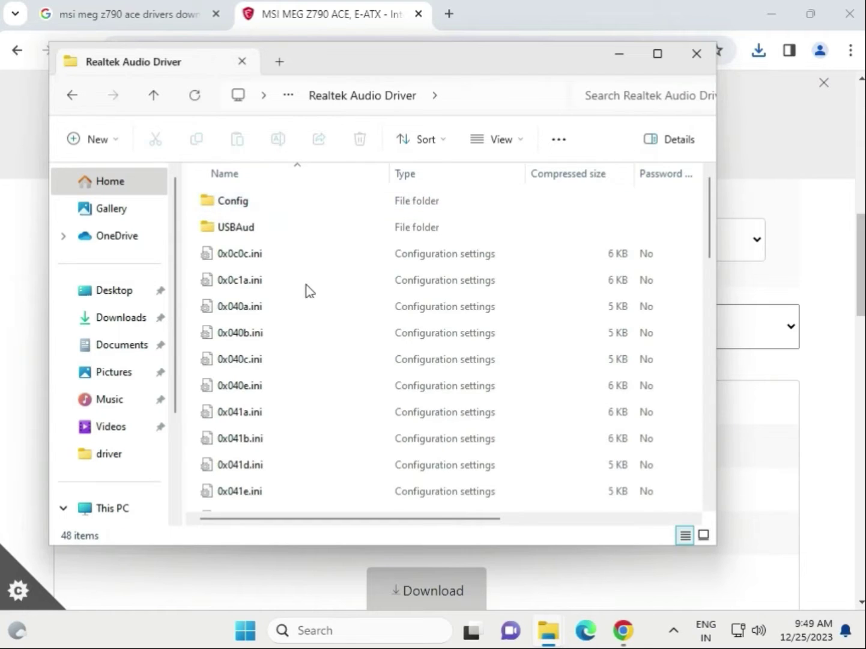
scroll(352, 388, down, 10)
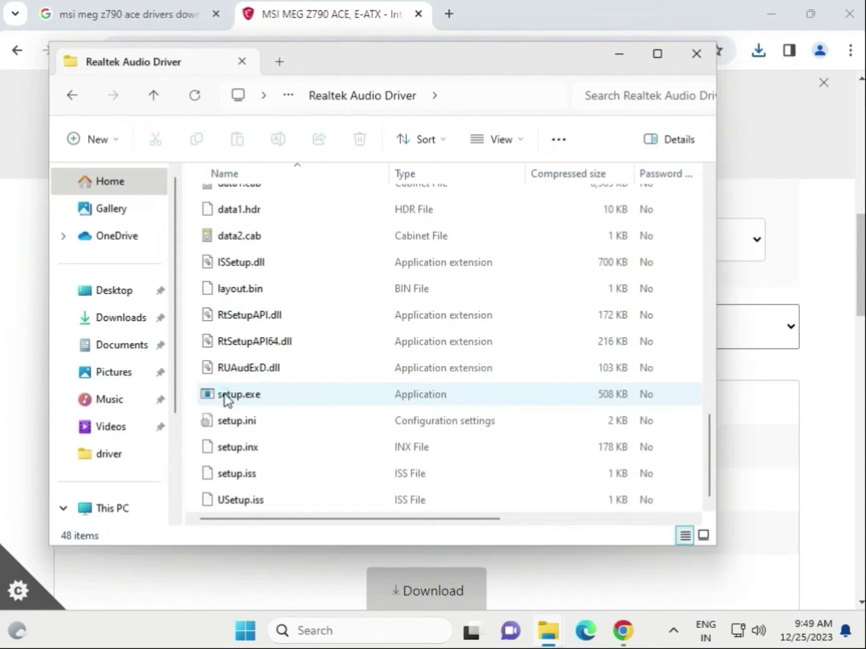
click(276, 392)
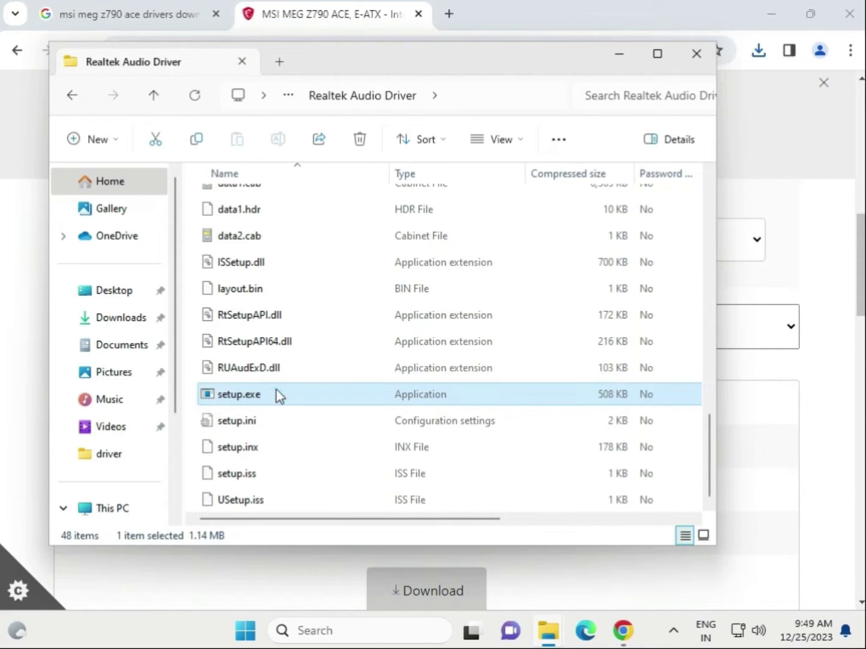
double_click(277, 392)
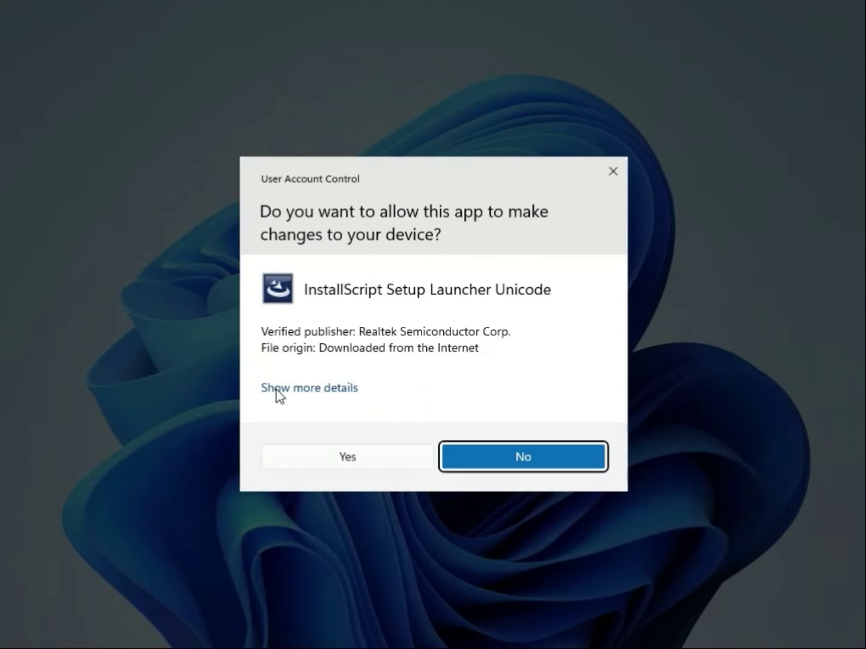
click(336, 461)
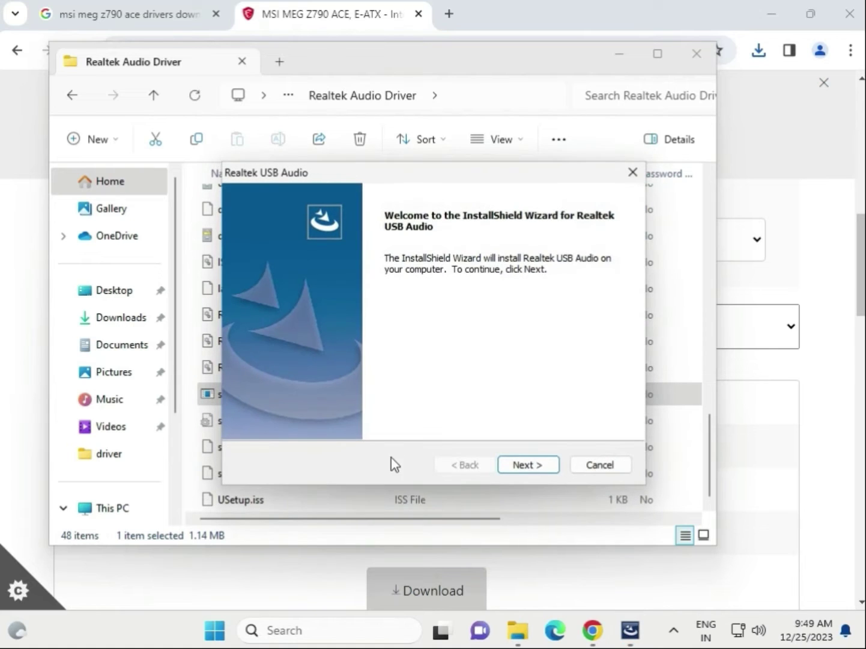
Step: Complete the Realtek USB Audio setup wizard, choosing to restart the computer later, and close the driver folder window
click(538, 466)
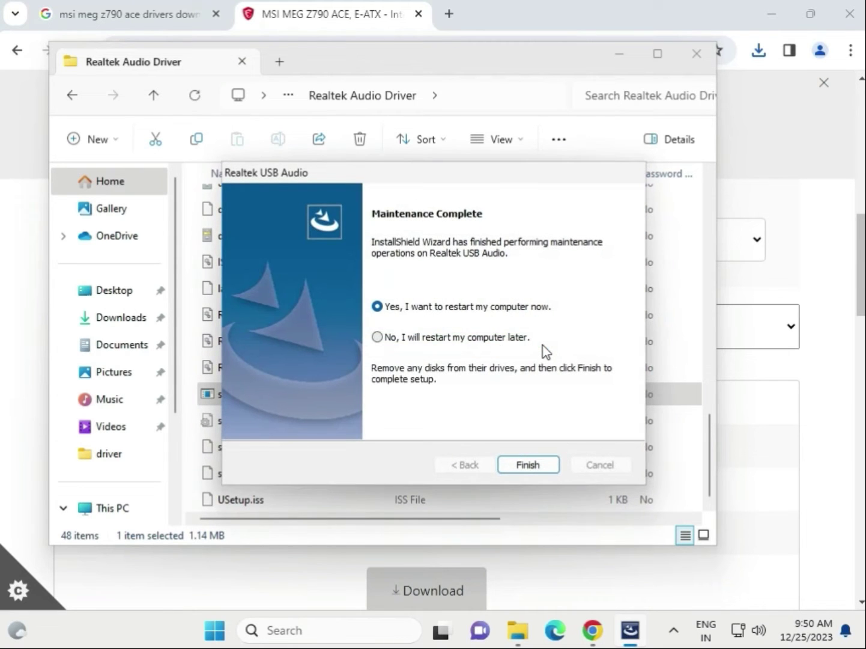
click(376, 337)
click(540, 465)
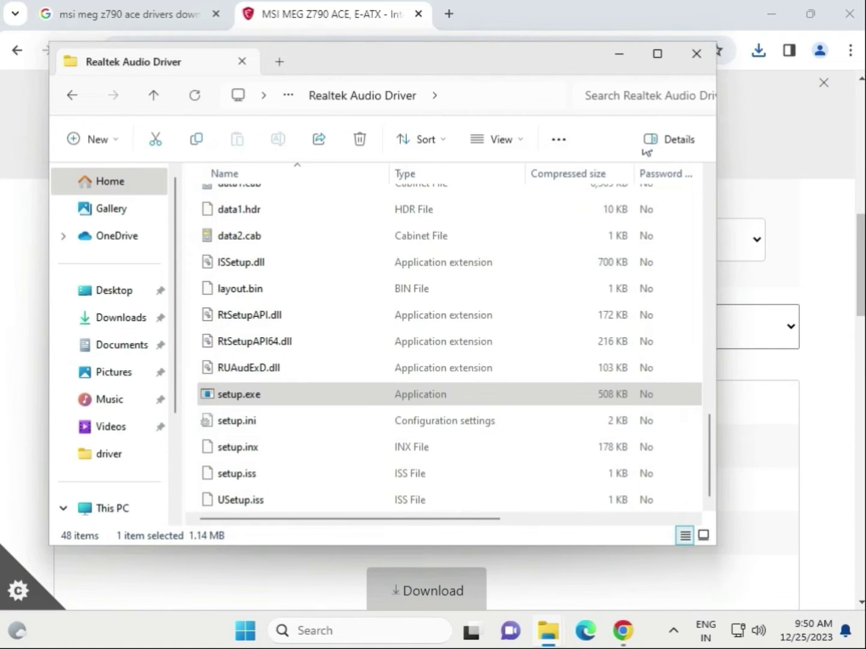
click(697, 53)
Step: Switch the driver category to LAN Drivers, look through the WIFI, BlueTooth and network entries, and download the Intel WIFI Driver
click(253, 330)
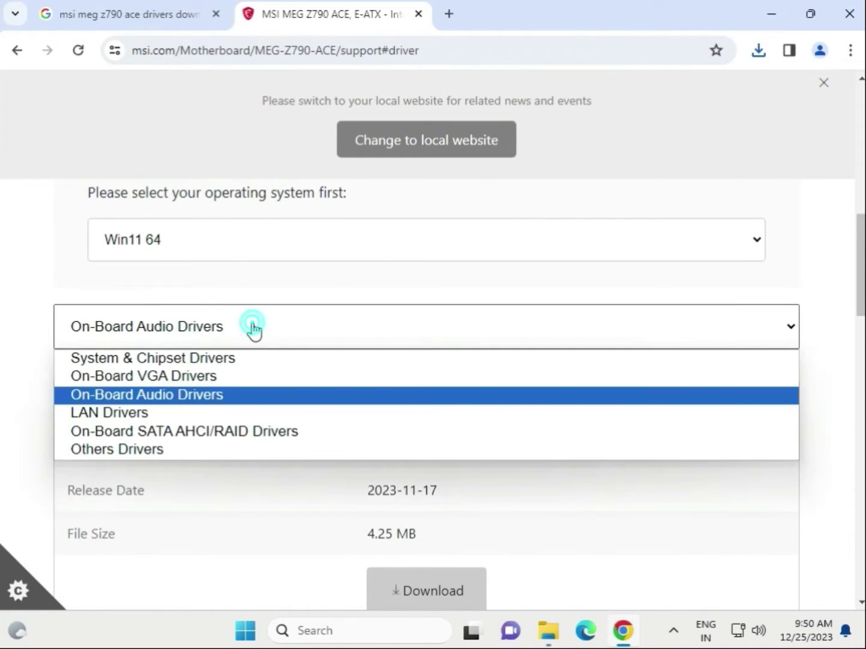
click(171, 412)
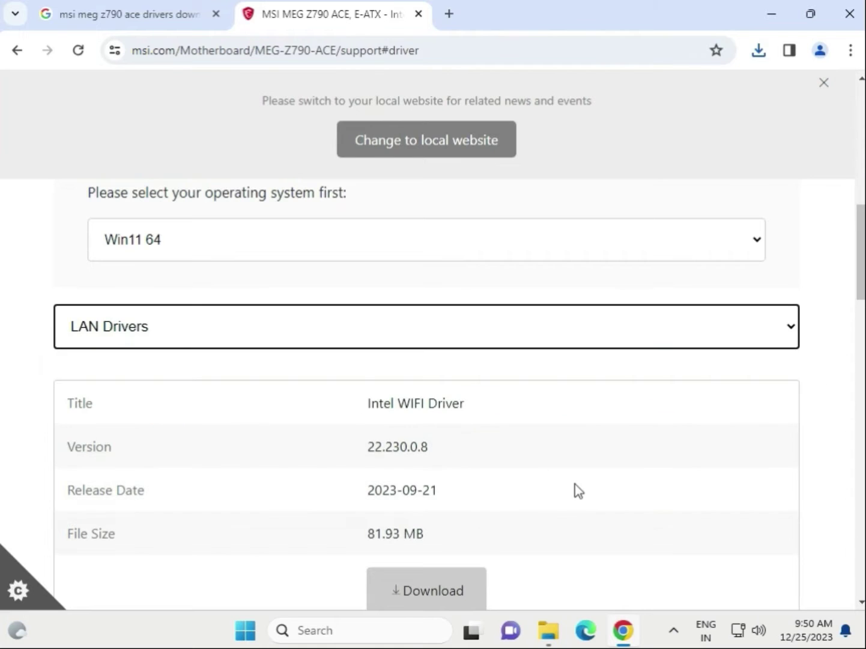
scroll(574, 490, down, 3)
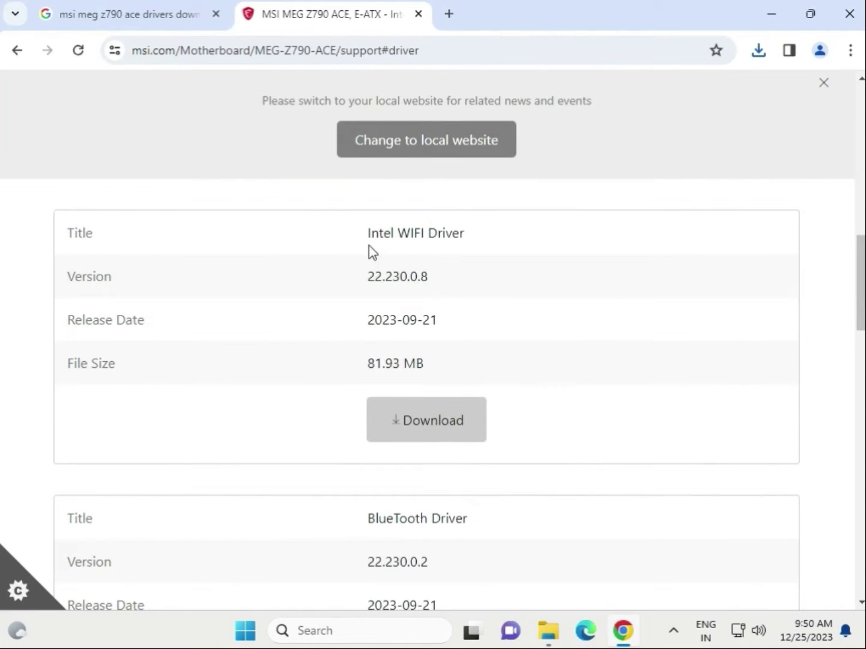
drag(366, 232, 474, 235)
scroll(491, 376, down, 3)
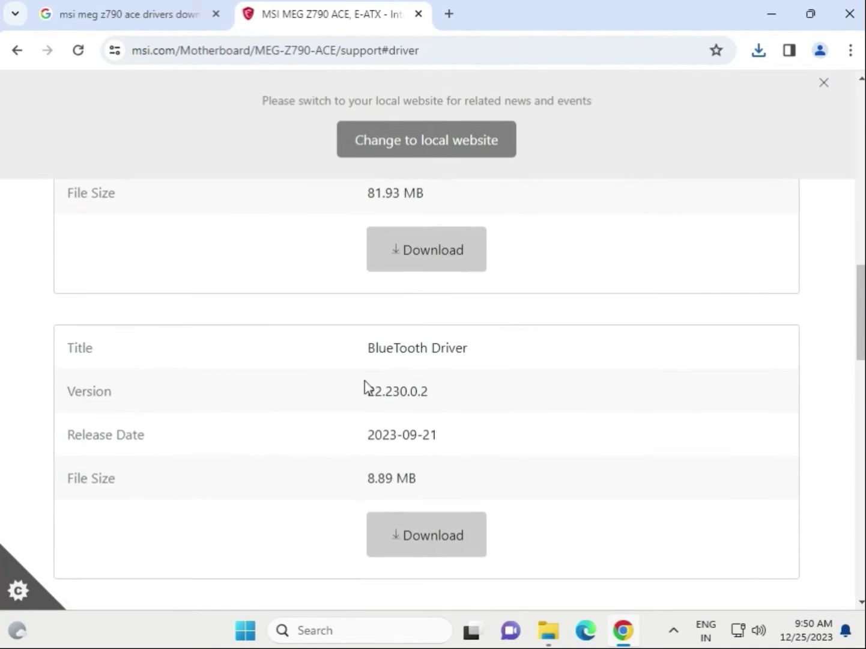
drag(356, 349, 484, 348)
scroll(523, 382, down, 4)
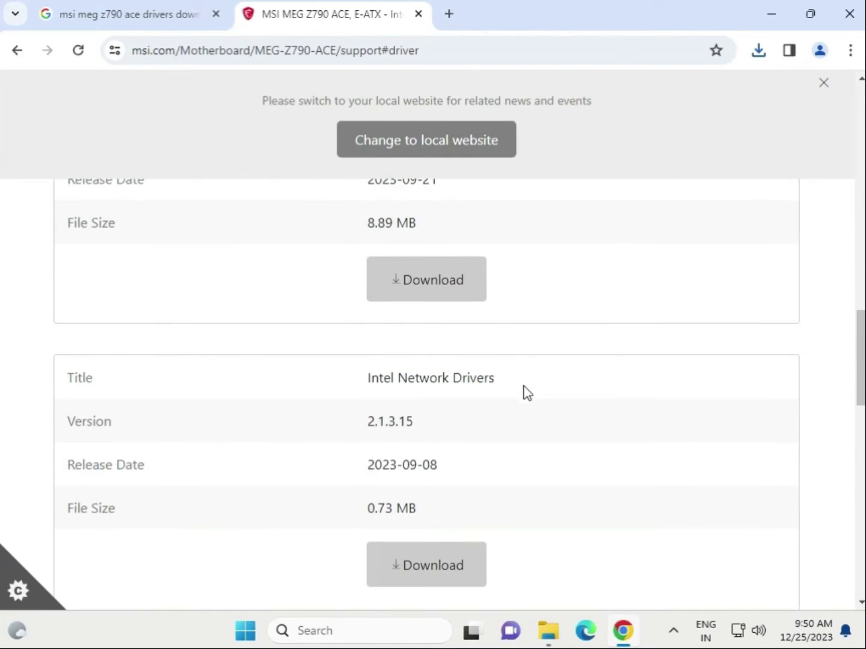
drag(387, 379, 505, 384)
scroll(526, 420, down, 4)
scroll(526, 420, up, 5)
scroll(527, 413, up, 7)
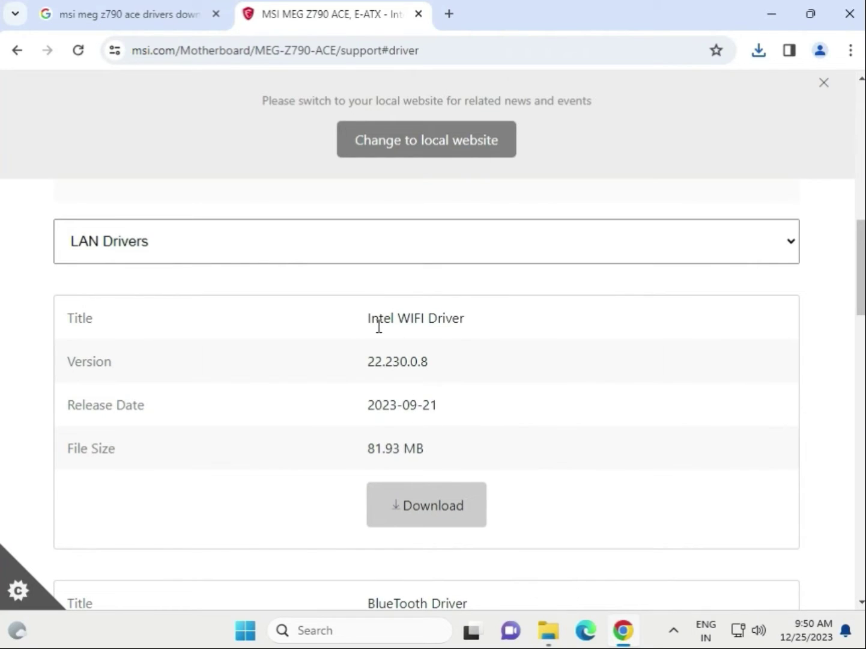
click(436, 507)
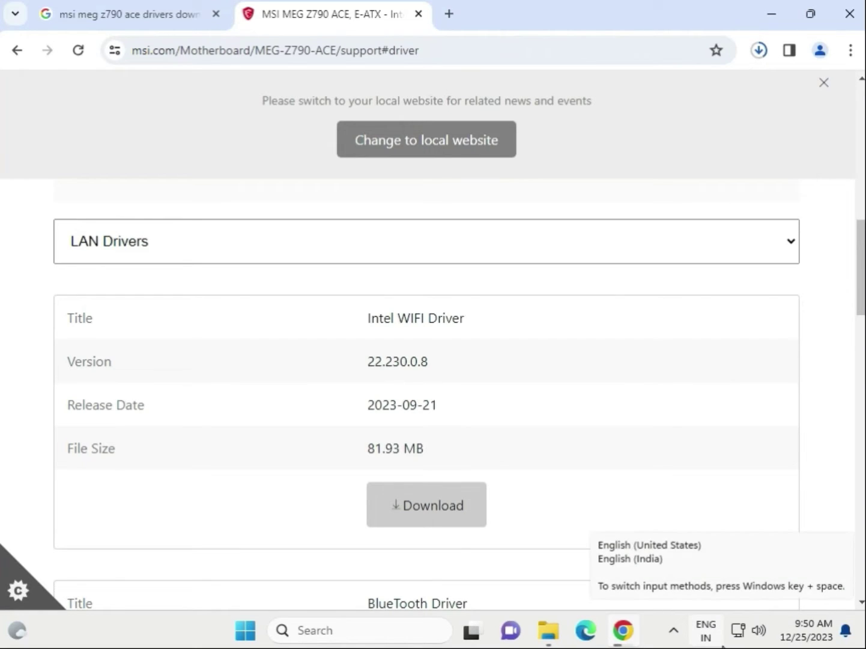
Step: Open the downloaded intel_wifi_driver_W11 (1).zip and go to its Intel WIFI Driver > UWD > Win64 > Installer folder
click(760, 51)
click(580, 122)
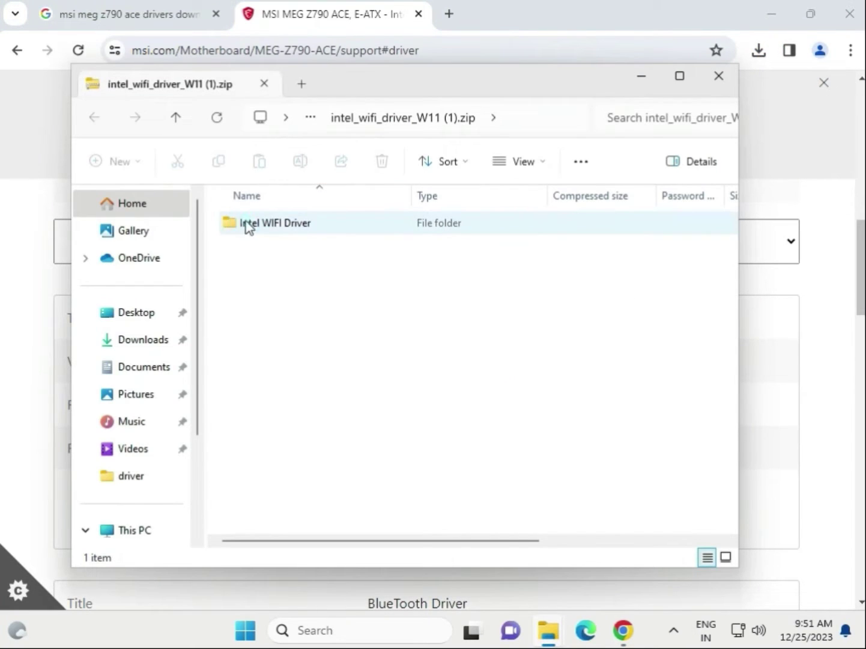
double_click(246, 224)
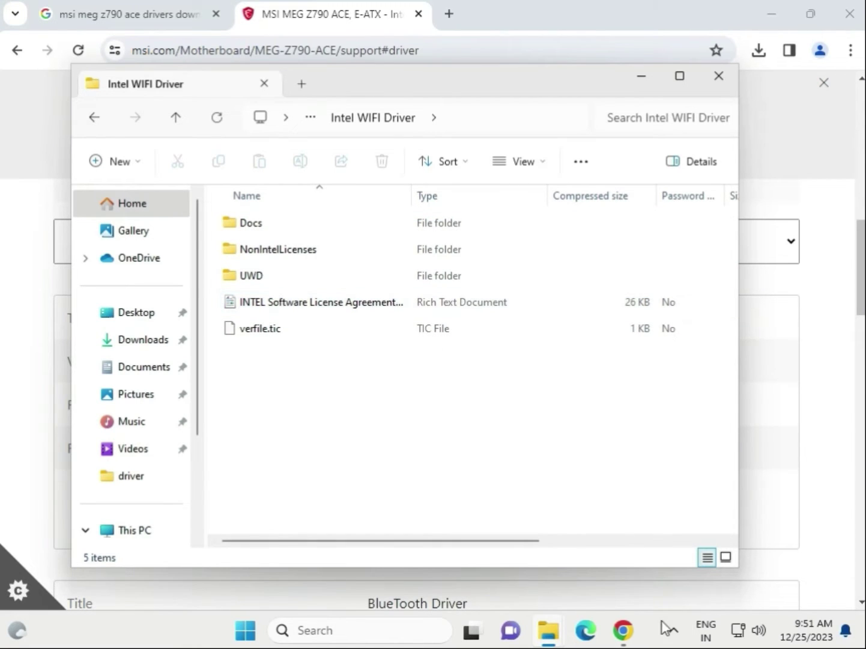
key(u)
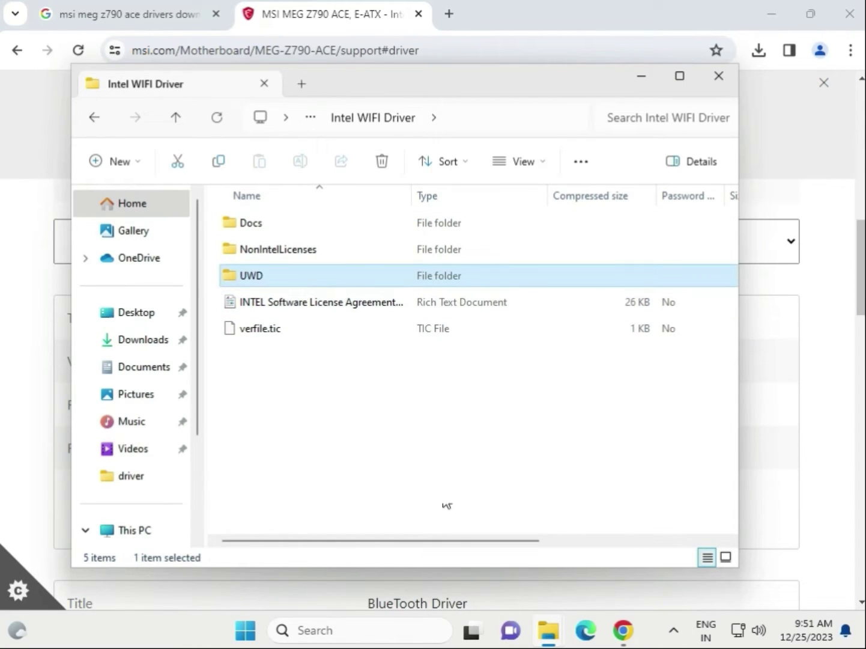
double_click(278, 277)
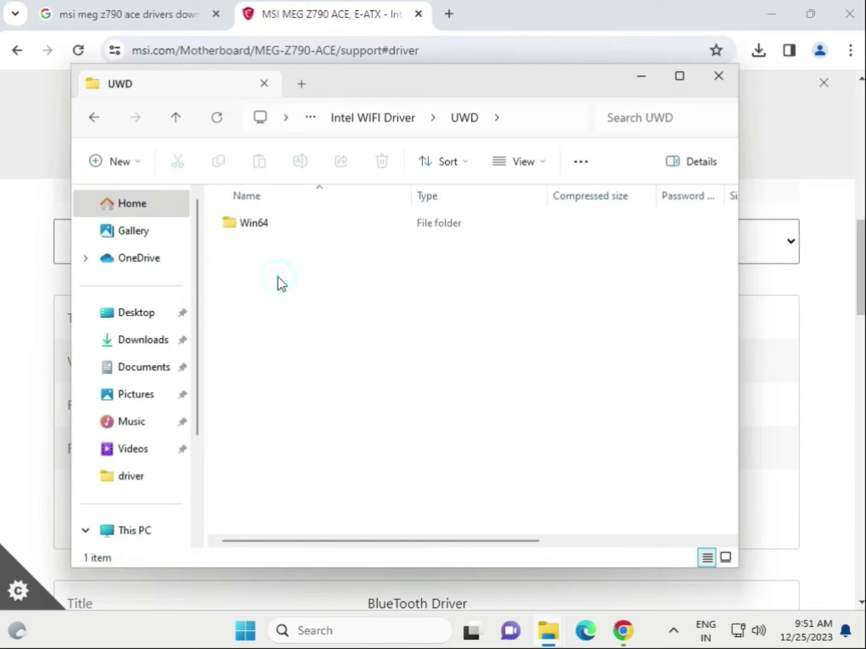
double_click(283, 225)
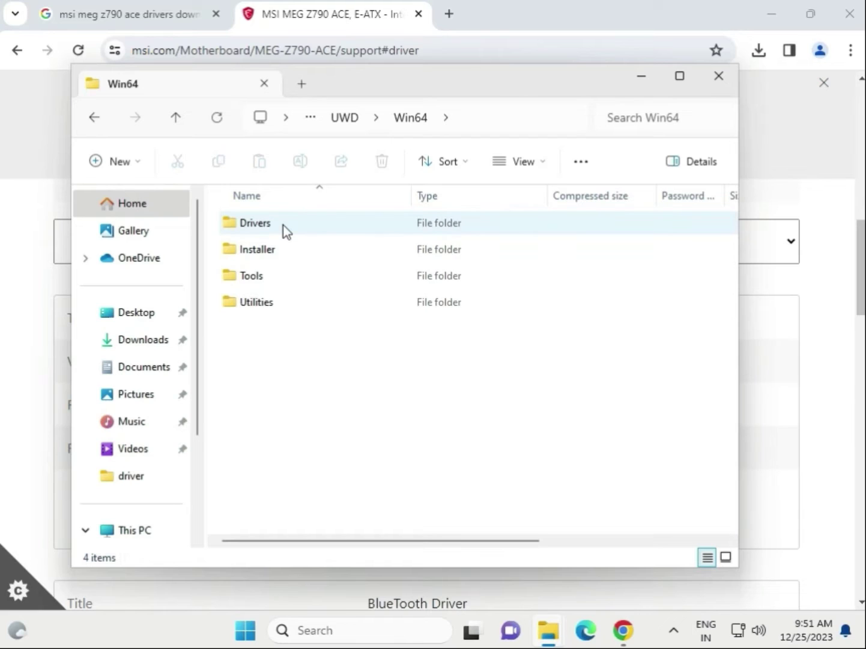
double_click(288, 250)
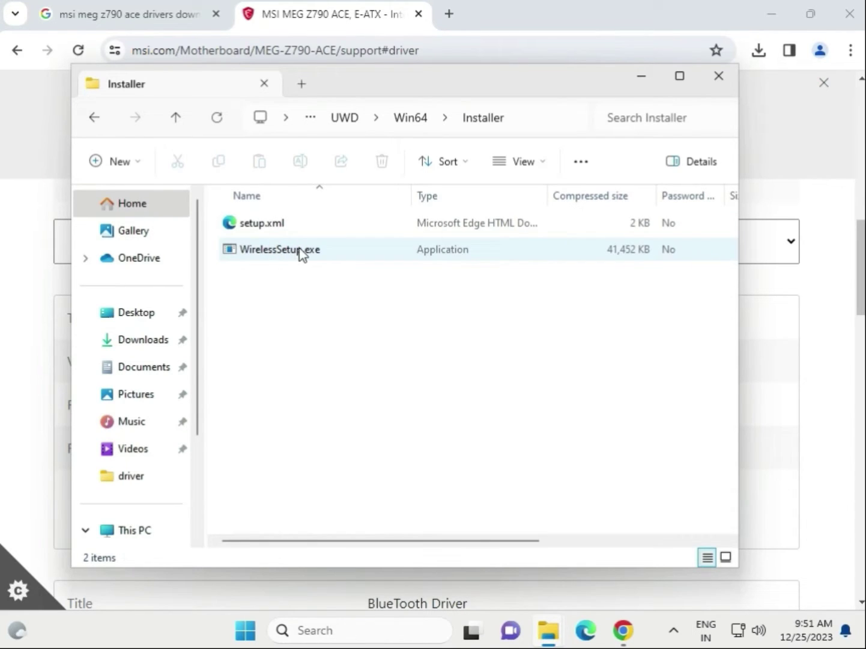
Step: Try to run WirelessSetup.exe without extracting the archive, and close the Installer folder window
double_click(312, 251)
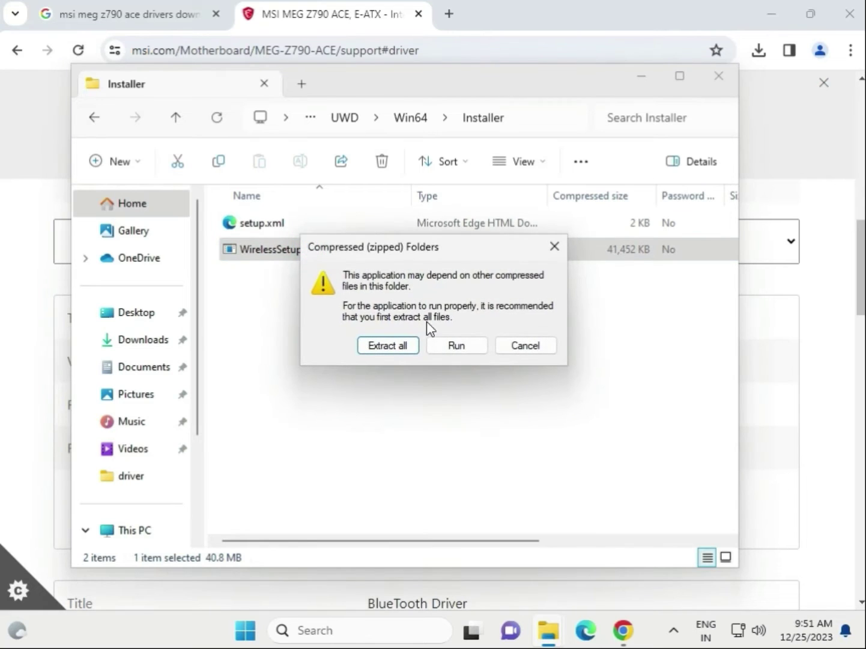
click(453, 345)
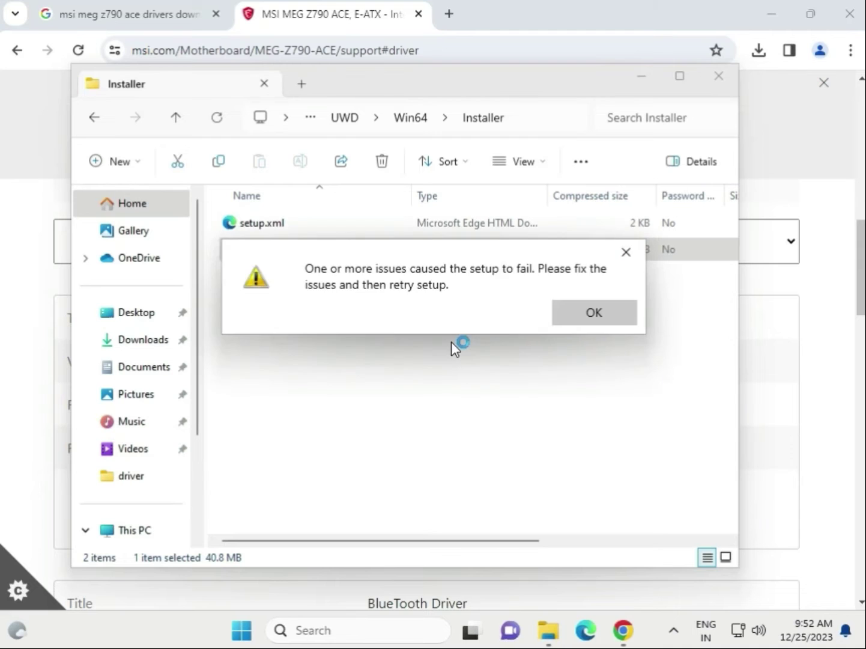
click(564, 318)
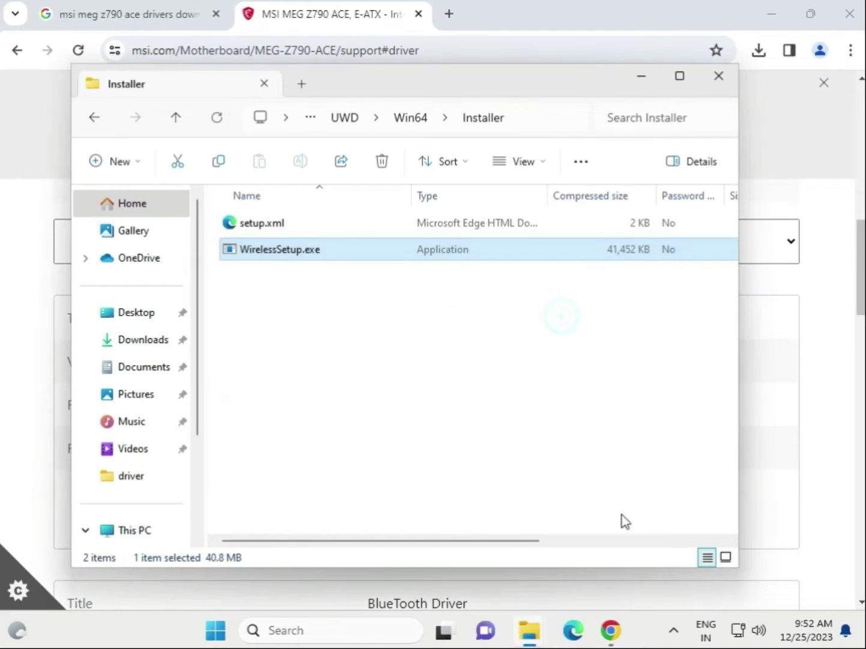
click(716, 87)
Step: Download the BlueTooth Driver, version 22.230.0.2, from the LAN driver entries
scroll(440, 459, down, 1)
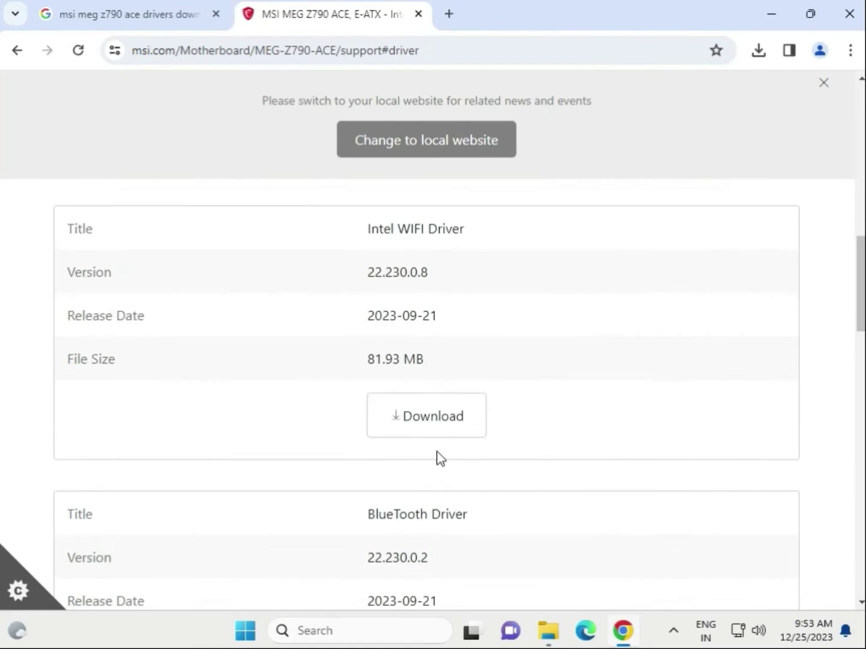
scroll(439, 457, down, 3)
click(422, 537)
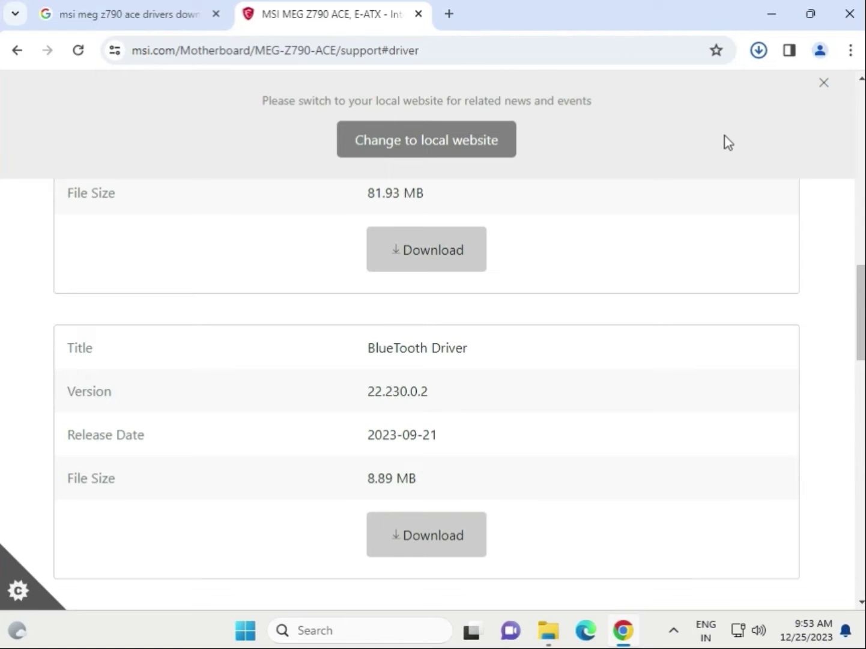
Step: Open the downloaded bt_driver_W11 (1).zip and launch Intel Bluetooth.msi from its BlueTooth Driver folder
click(758, 51)
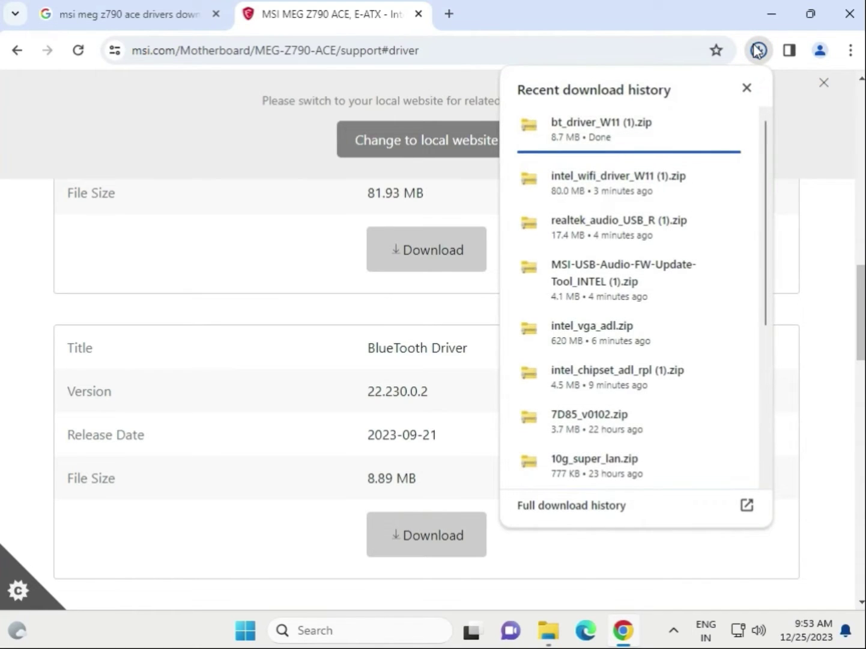
mouse_move(629, 130)
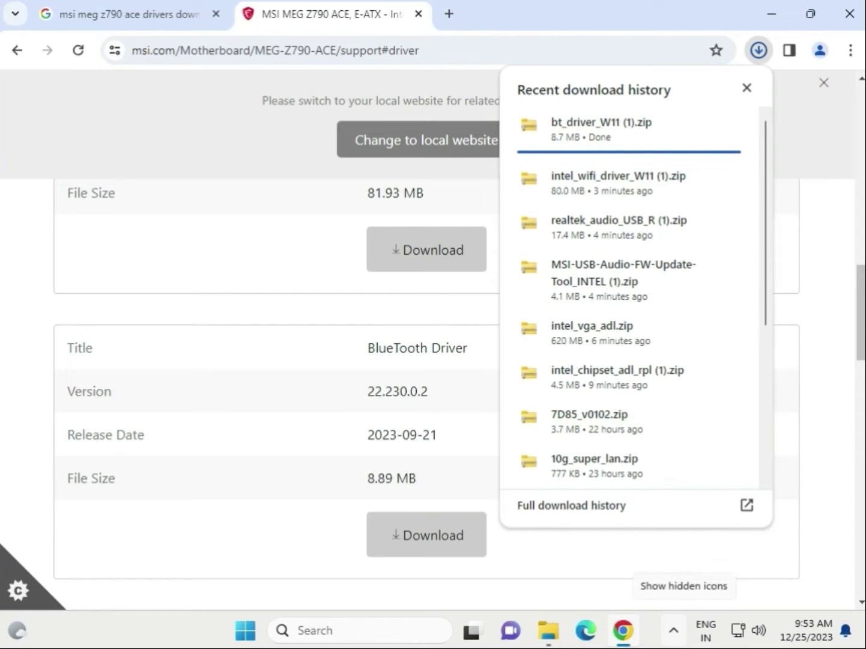
click(594, 128)
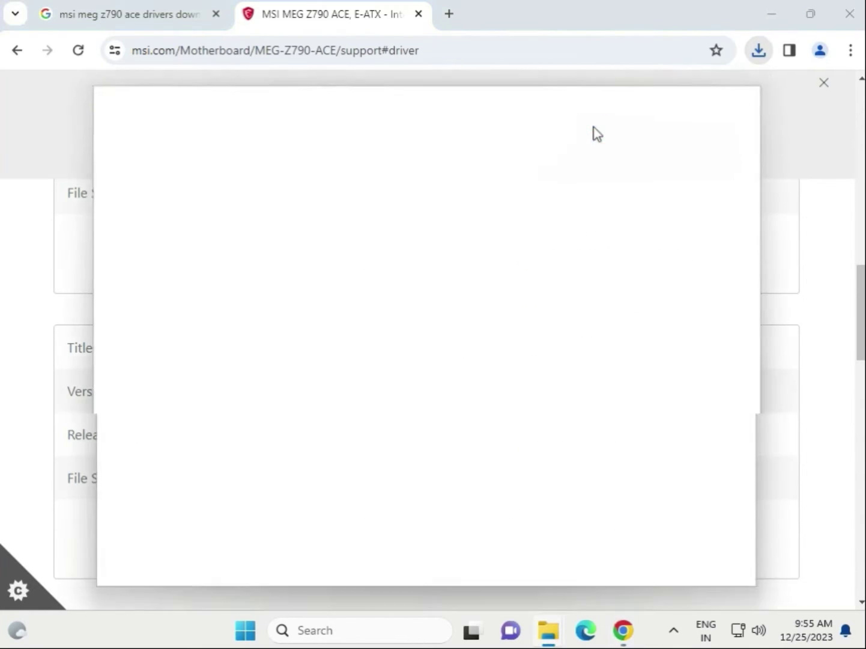
double_click(323, 248)
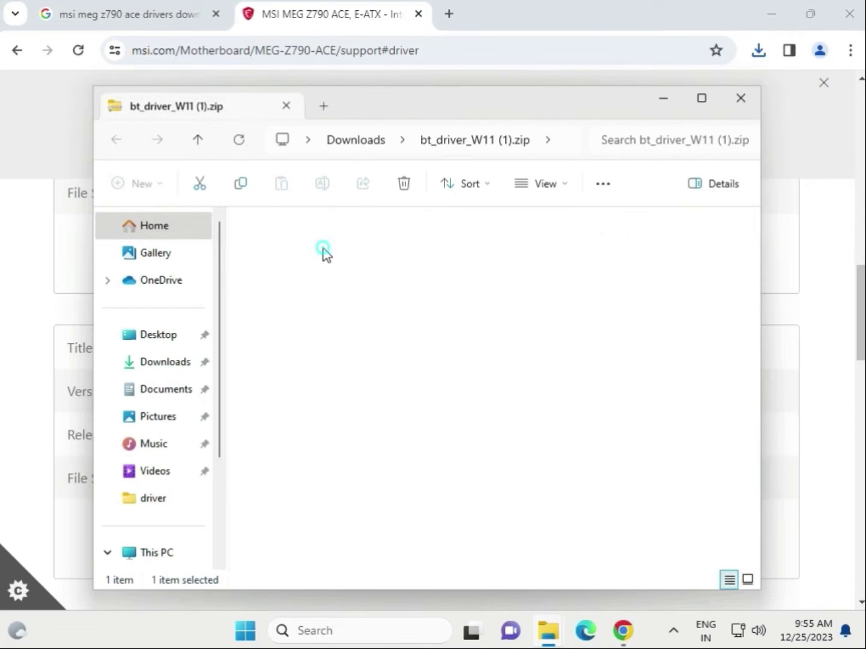
click(323, 248)
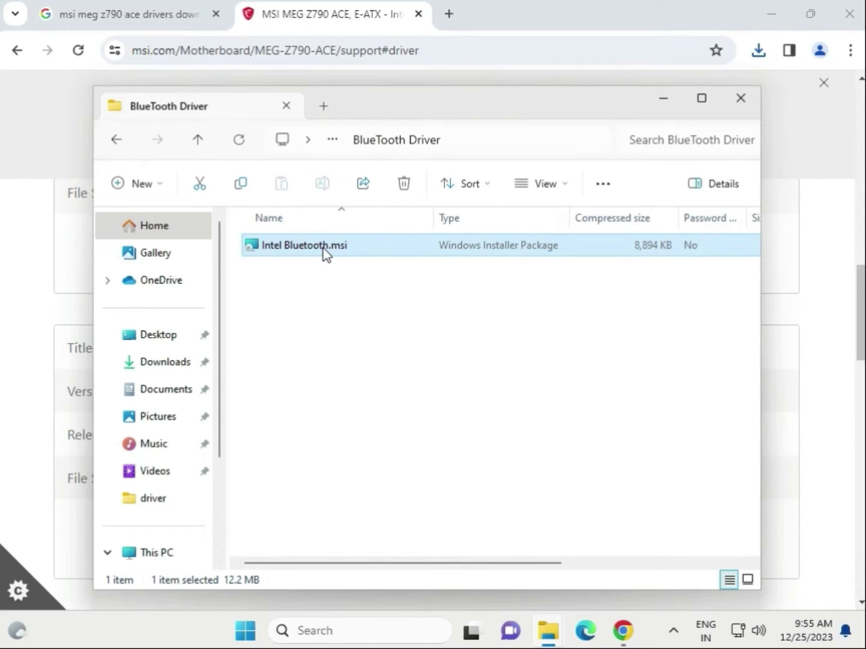
double_click(323, 248)
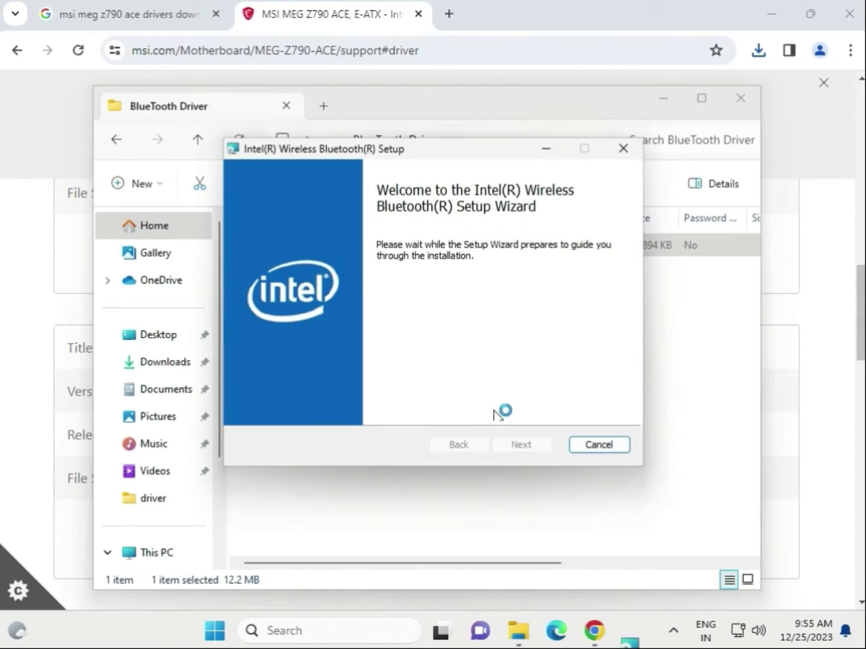
Step: Cancel the duplicate Intel(R) Wireless Bluetooth(R) Setup wizard and exit it
click(522, 450)
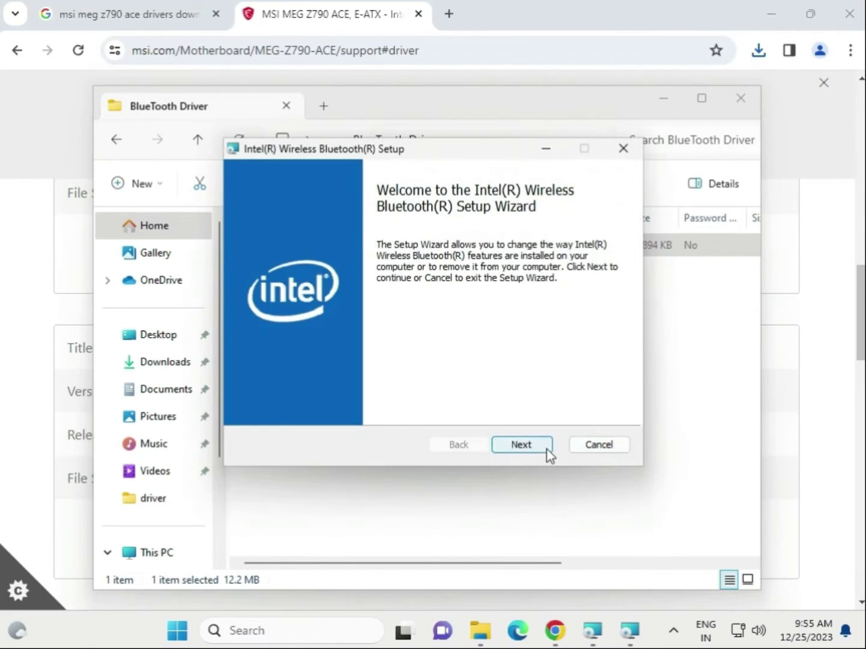
click(588, 448)
click(408, 337)
click(528, 445)
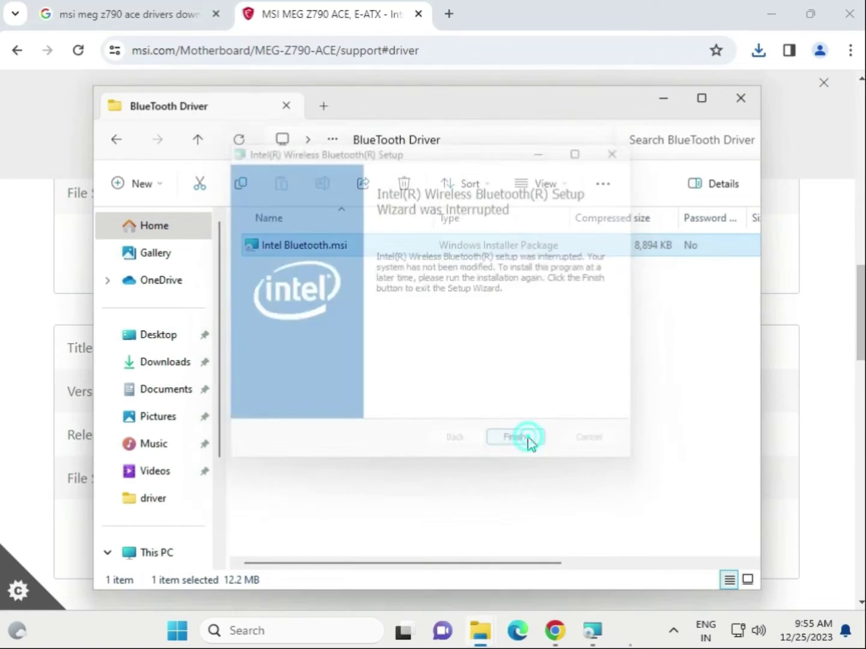
Step: Bring up the remaining Bluetooth setup wizard and start the Repair operation, allowing it to make changes to the device
click(629, 630)
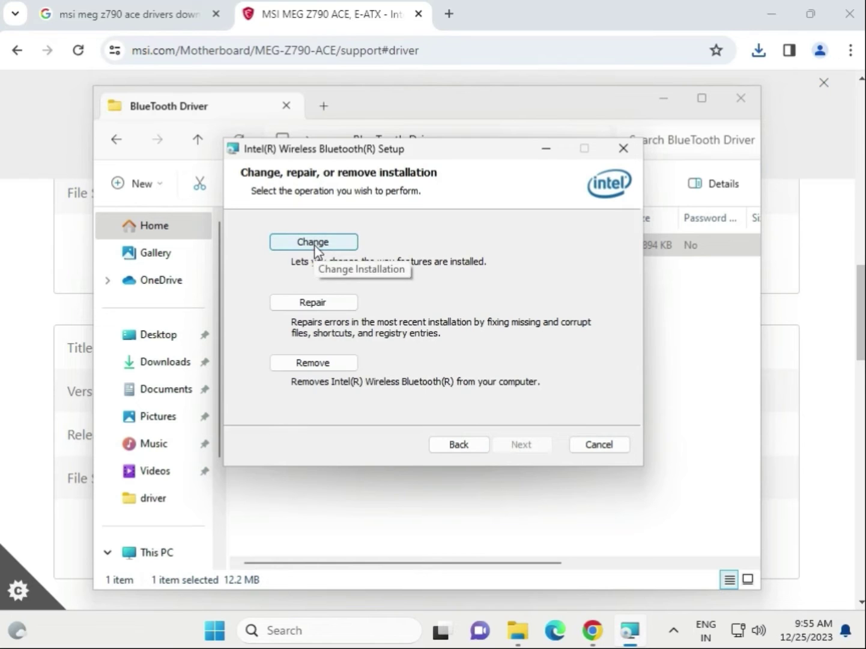
click(313, 303)
click(492, 442)
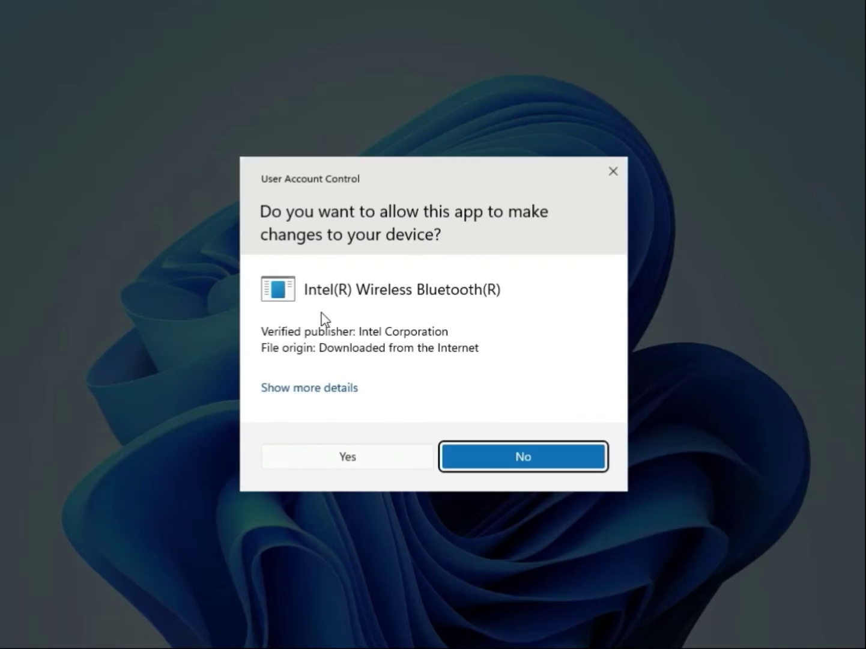
click(388, 460)
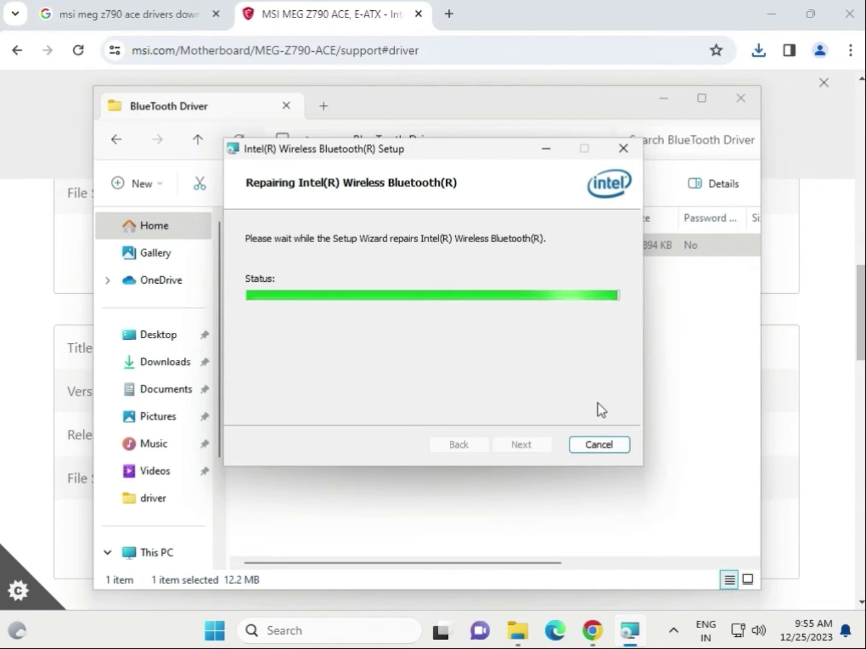
Step: Switch to the MSI support page in Chrome, download Intel Network Drivers version 2.1.3.15, and open the downloaded Intel_Network_inf_w11 (1).zip
click(778, 160)
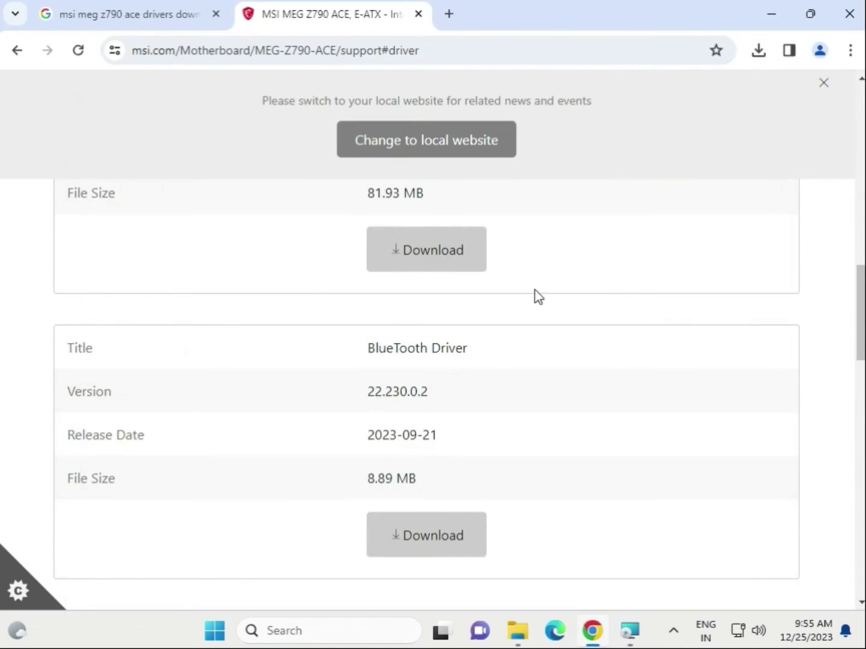
scroll(538, 354, down, 4)
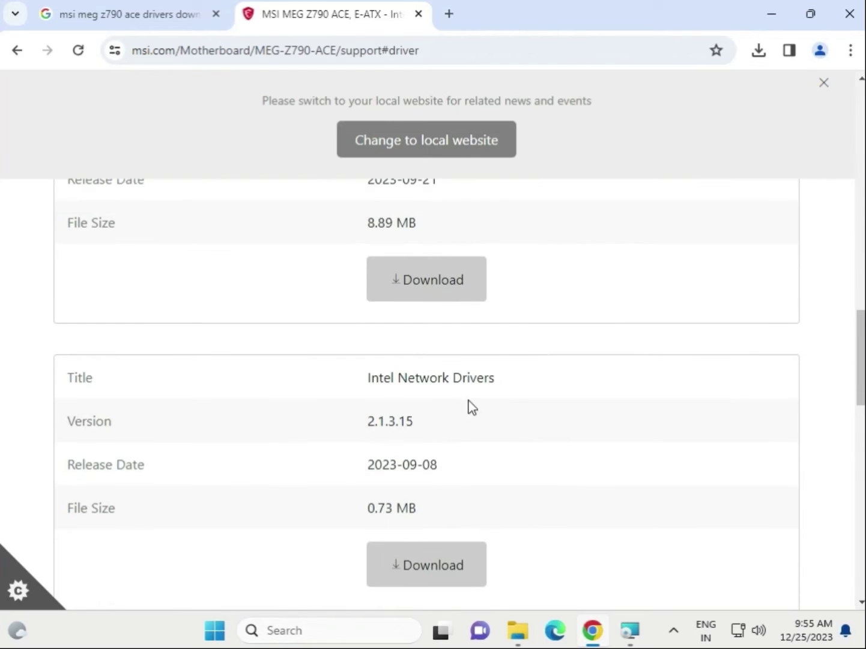
click(431, 568)
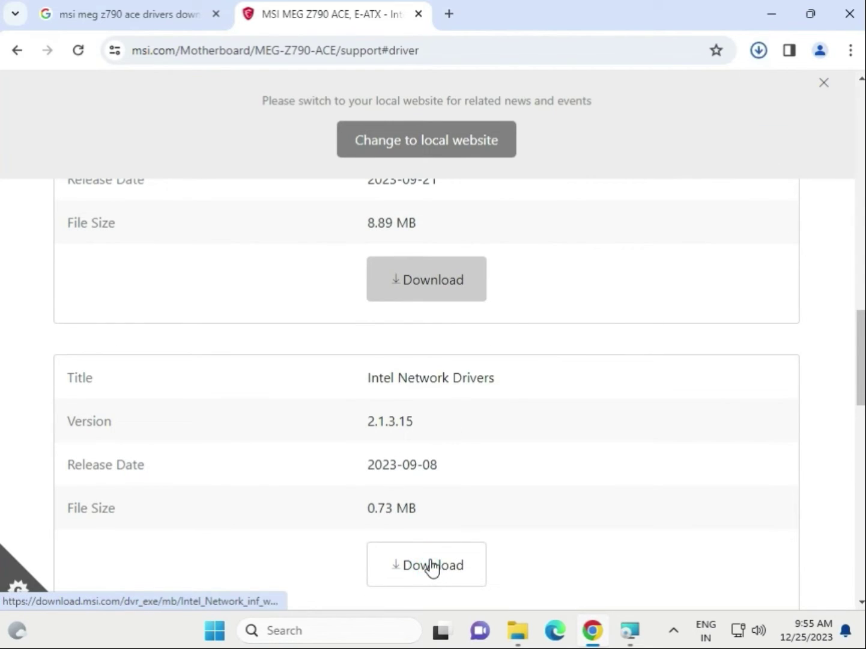
click(579, 96)
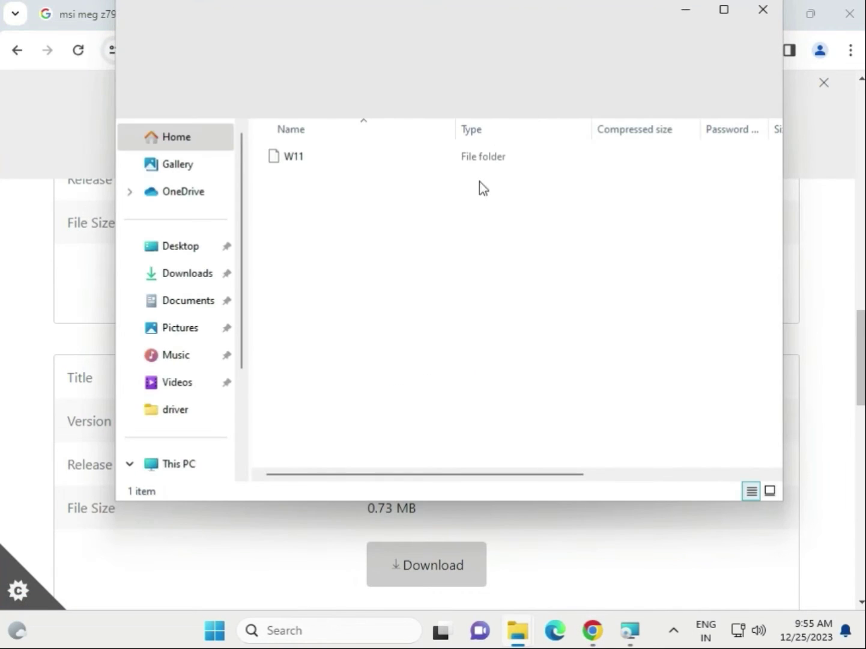
Step: Run MSI SetupDrv64.exe from the W11 folder without extracting, allow its changes, and close the MSI SetupDrv and folder windows
double_click(319, 161)
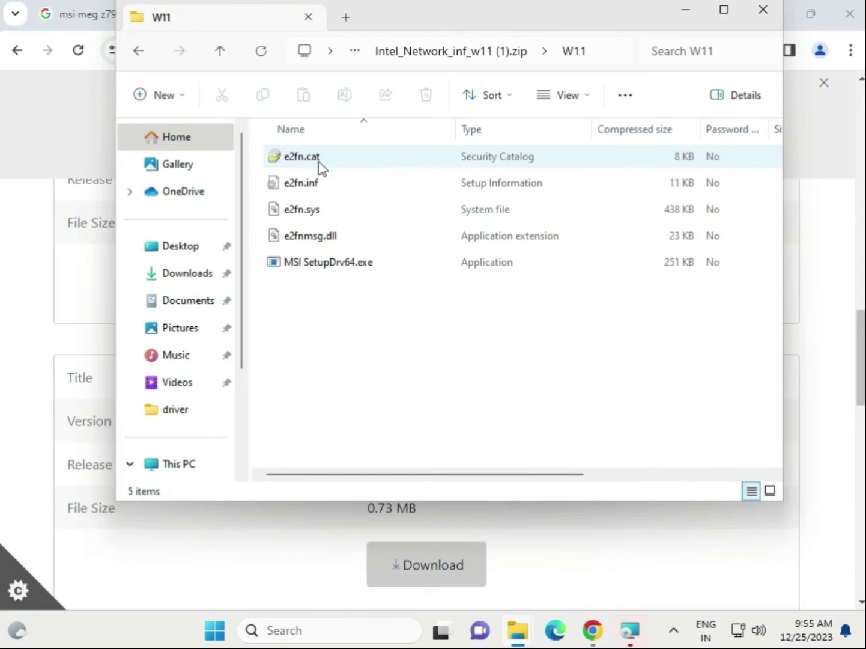
click(340, 269)
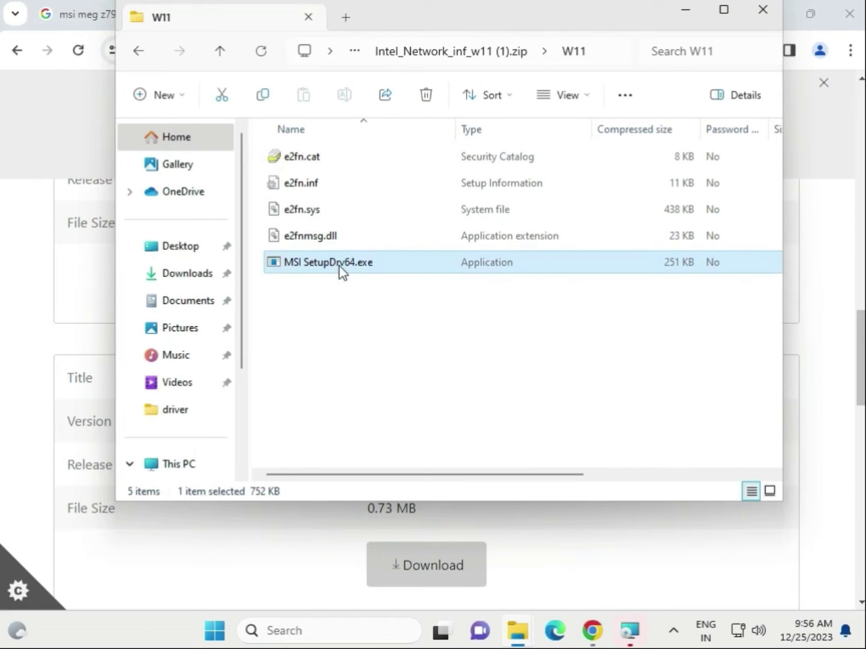
double_click(341, 270)
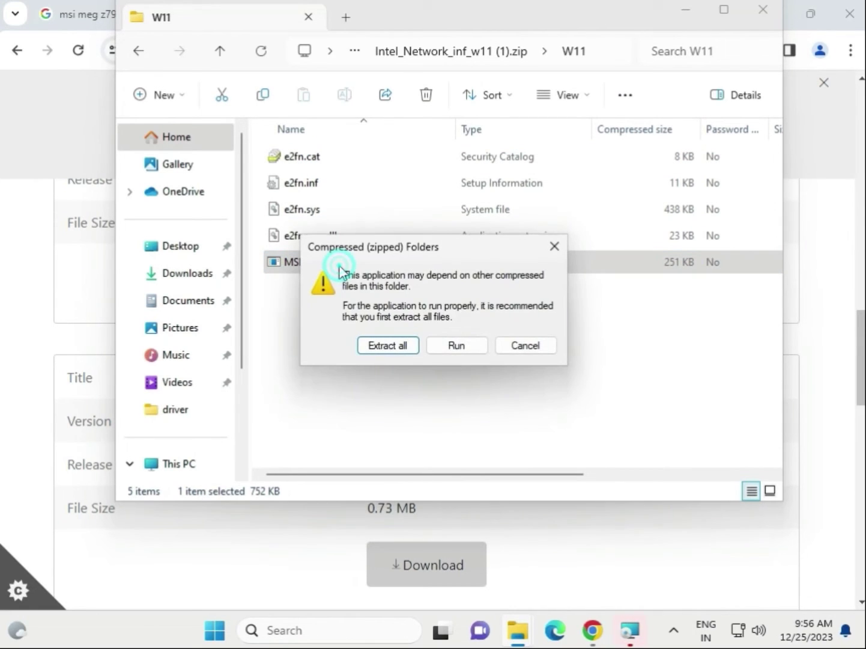
click(453, 346)
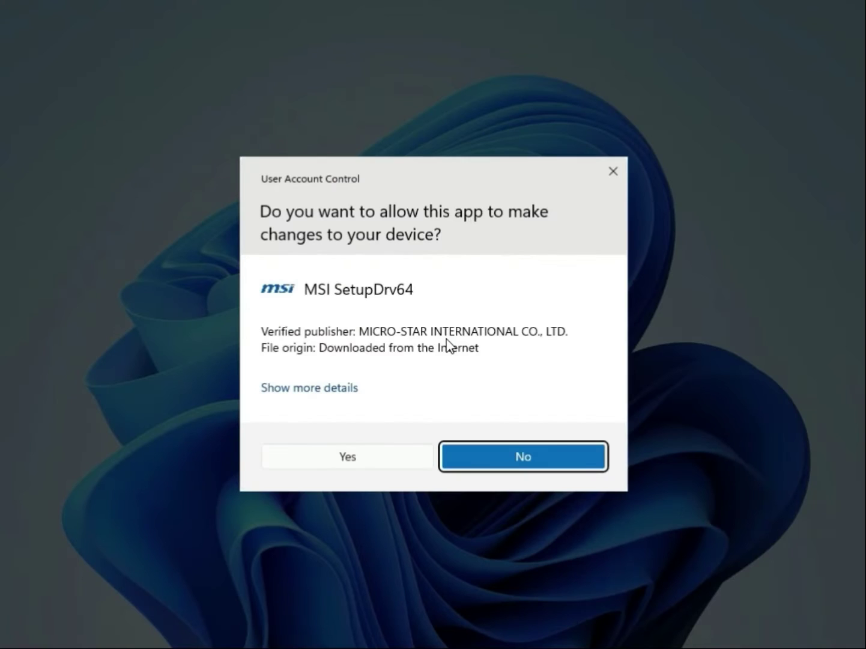
click(379, 461)
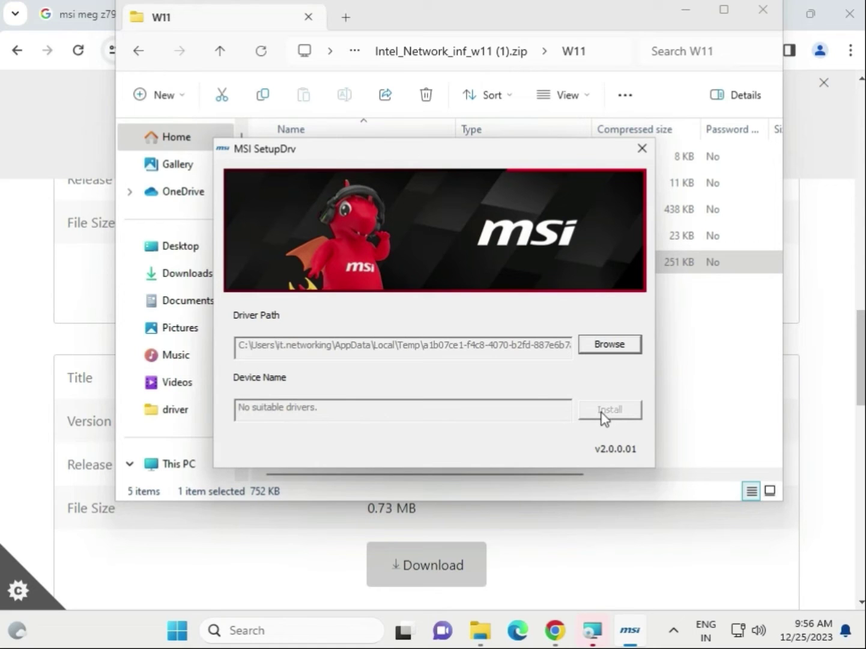
click(641, 149)
click(760, 11)
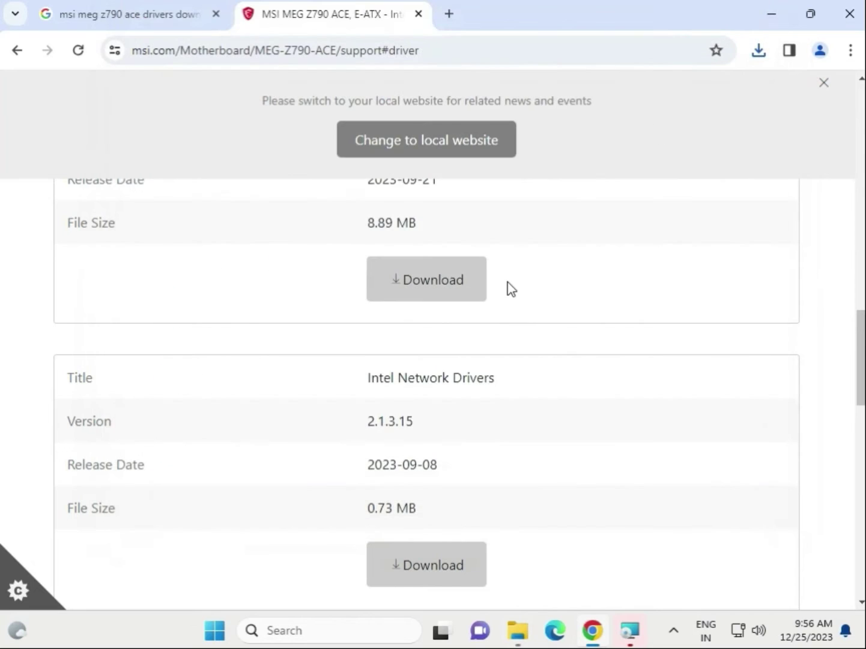
Step: Show the On-Board SATA AHCI/RAID Drivers category on the motherboard's support page
scroll(504, 290, up, 5)
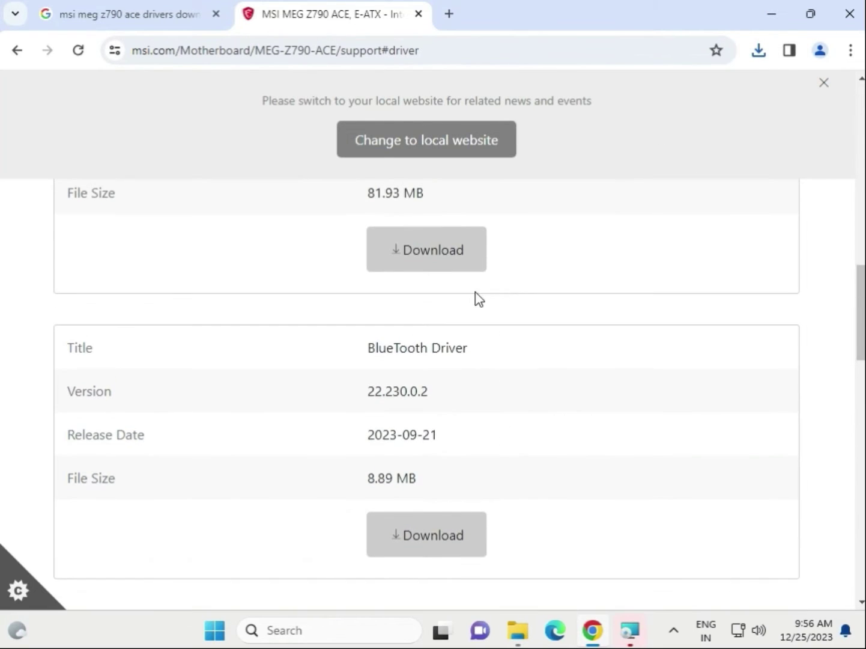
scroll(464, 309, up, 3)
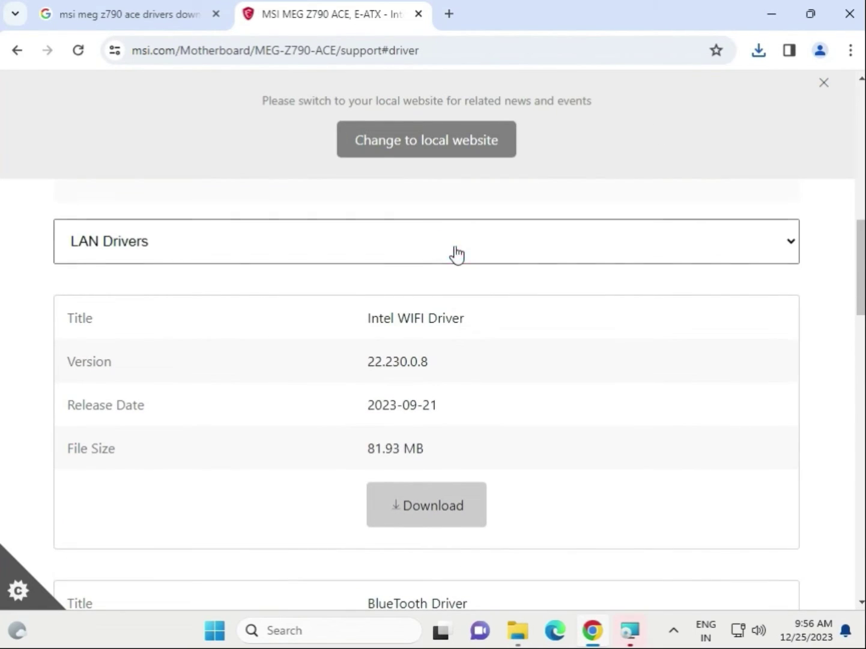
click(455, 252)
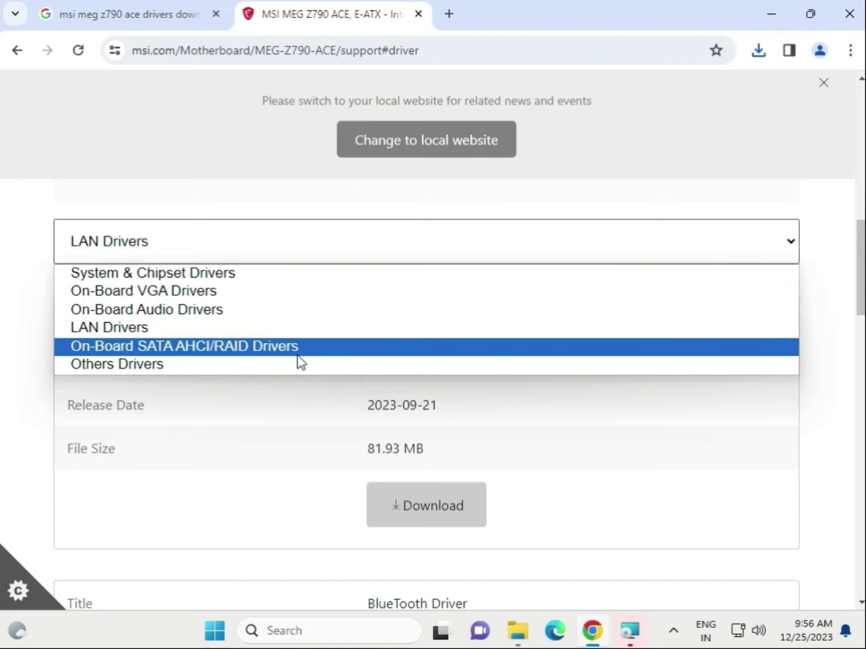
click(241, 346)
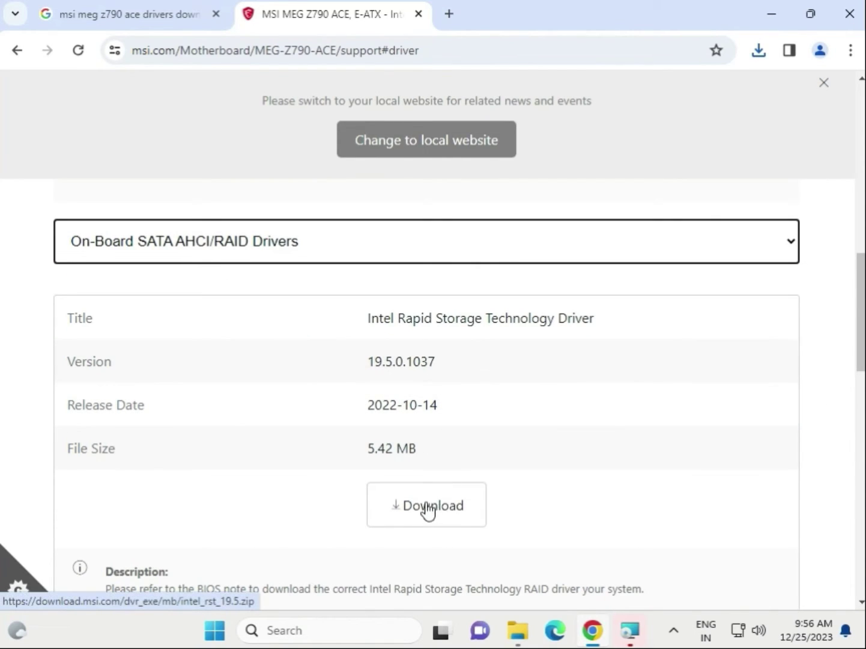
Step: Show the Others Drivers category and review the Intel Dynamic Tuning Technology and Intel Serial IO Drivers entries
click(262, 259)
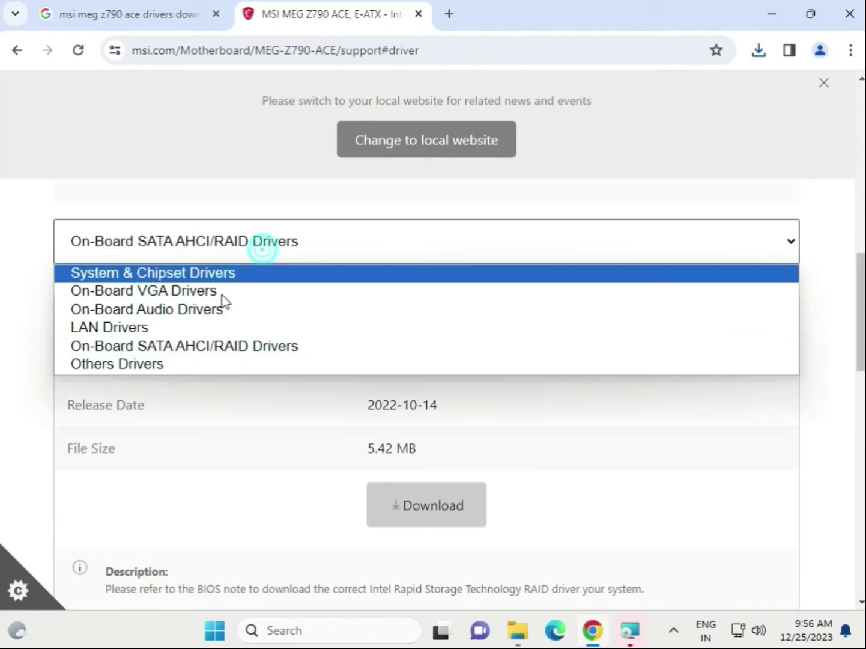
click(215, 368)
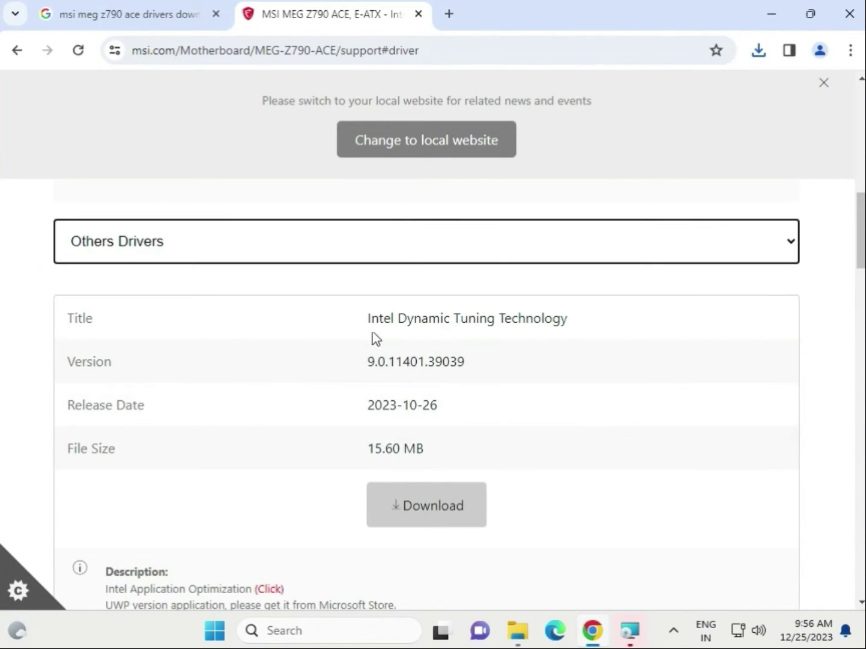
drag(366, 318, 590, 326)
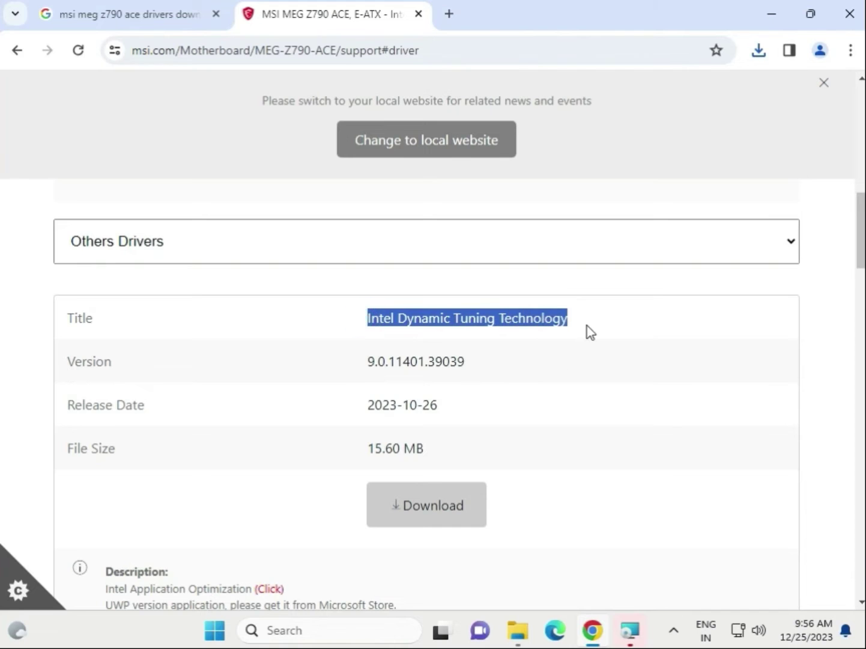
scroll(547, 400, down, 4)
drag(523, 424, 367, 432)
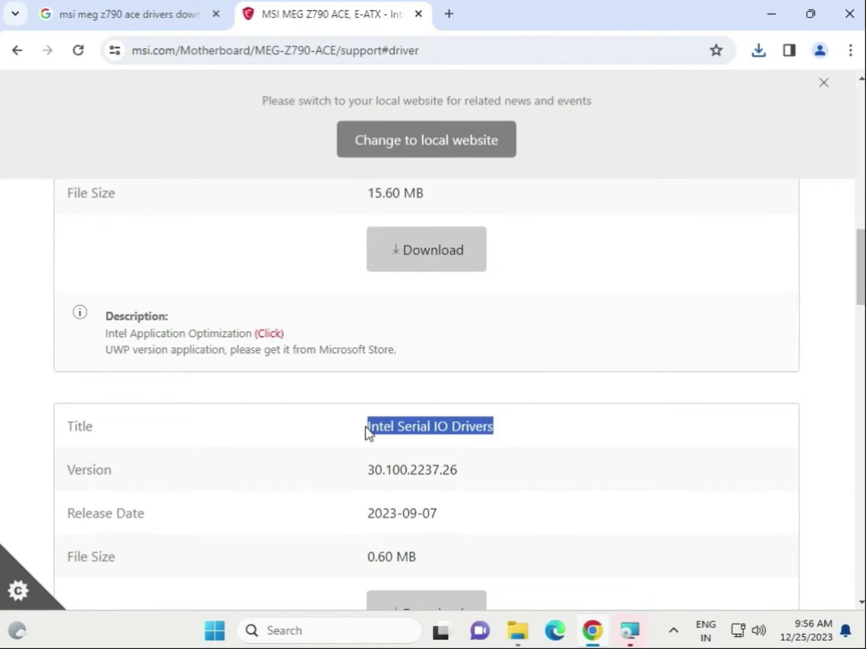
scroll(363, 430, up, 5)
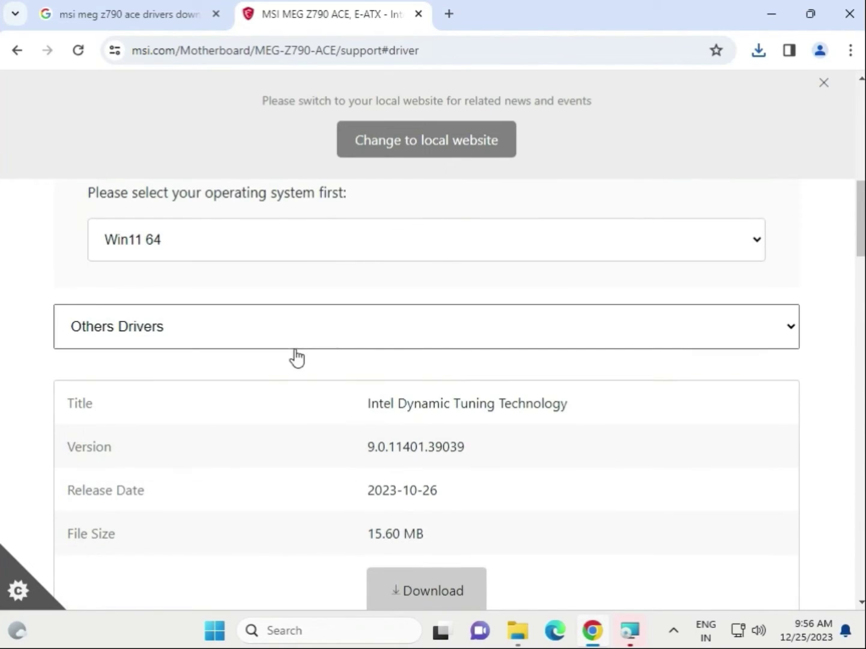
click(302, 338)
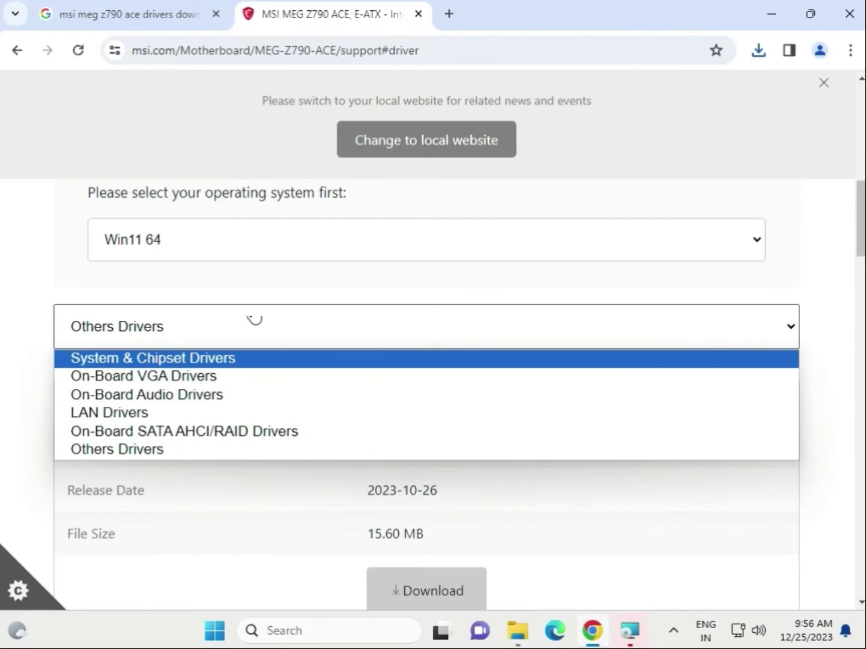
scroll(278, 289, up, 2)
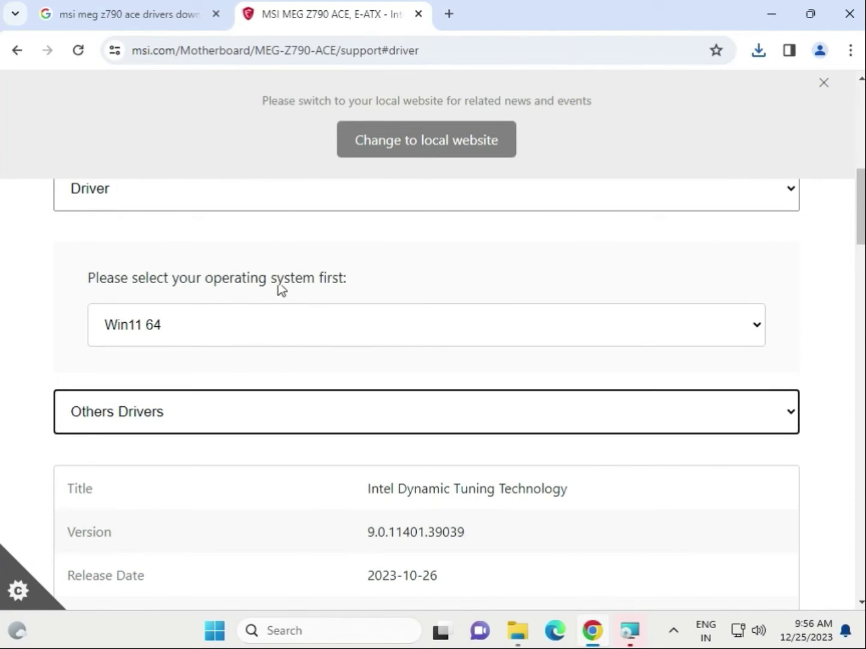
Step: View the motherboard's Firmware downloads and its BIOS downloads, examining the AMI BIOS version 7D86v17 entry and description
click(284, 206)
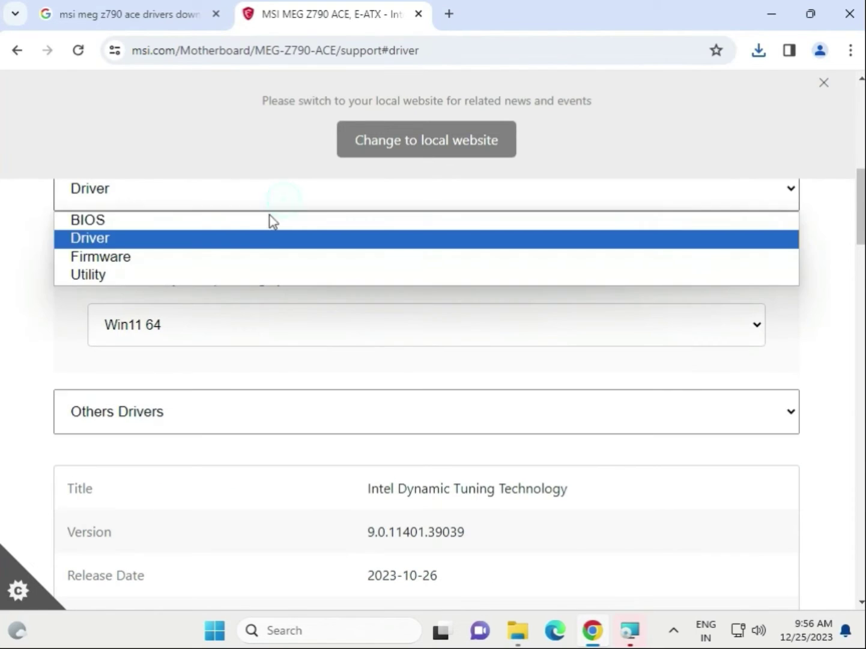
click(252, 257)
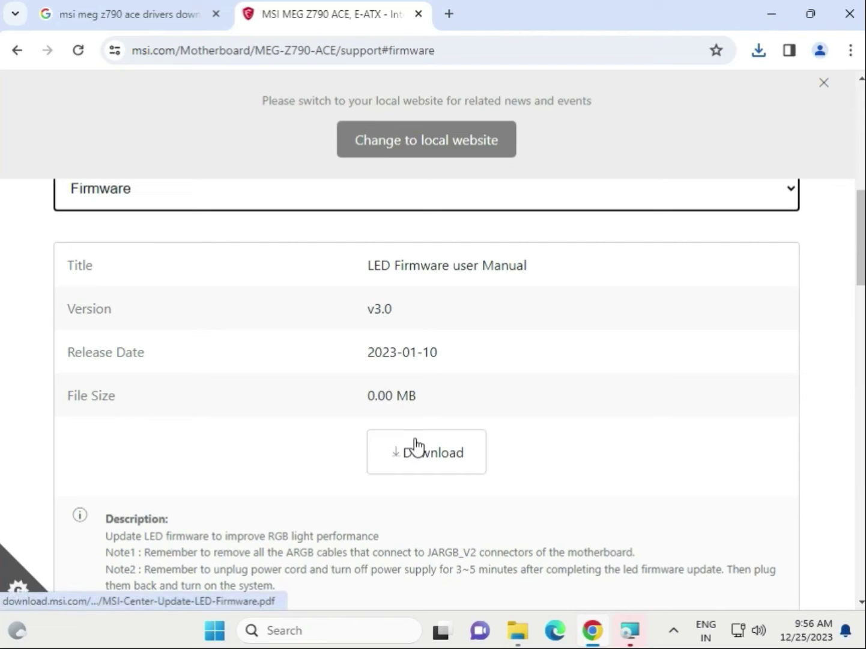
click(222, 196)
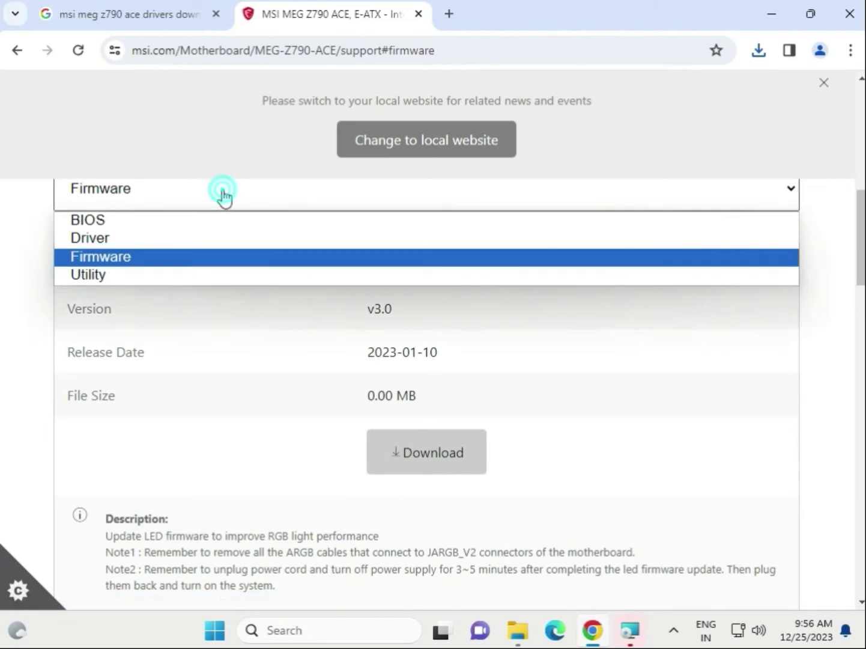
click(207, 220)
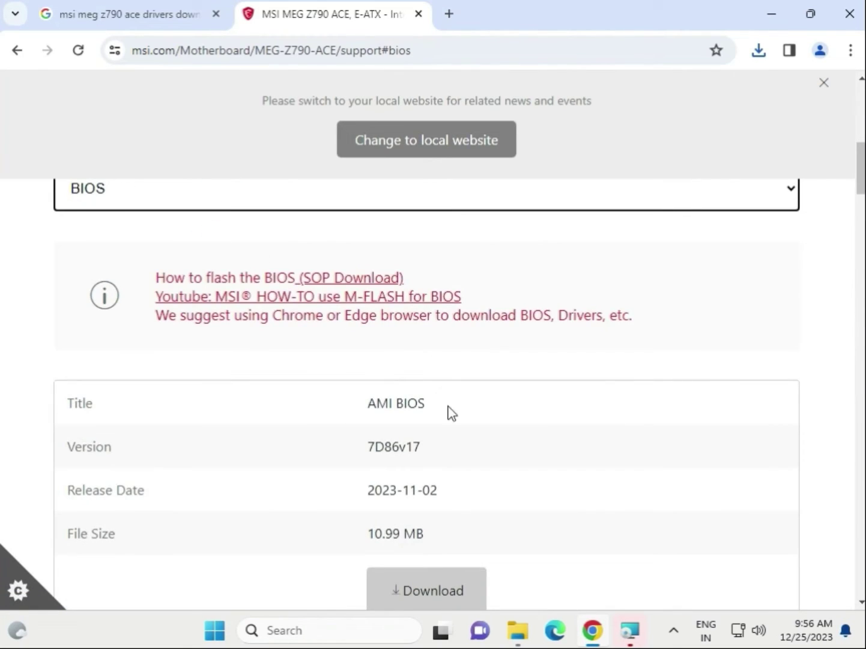
scroll(490, 424, down, 2)
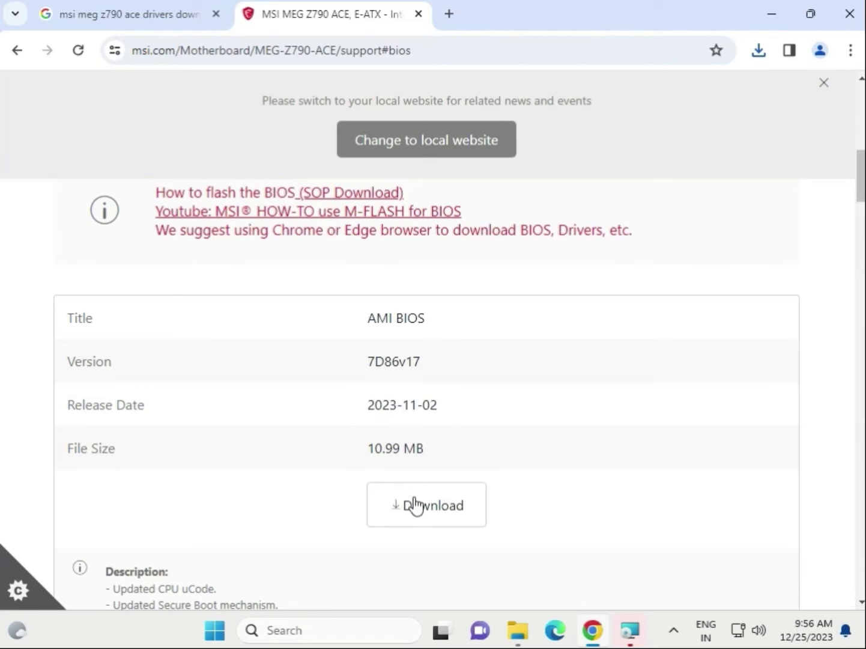
scroll(518, 504, down, 1)
scroll(516, 507, down, 4)
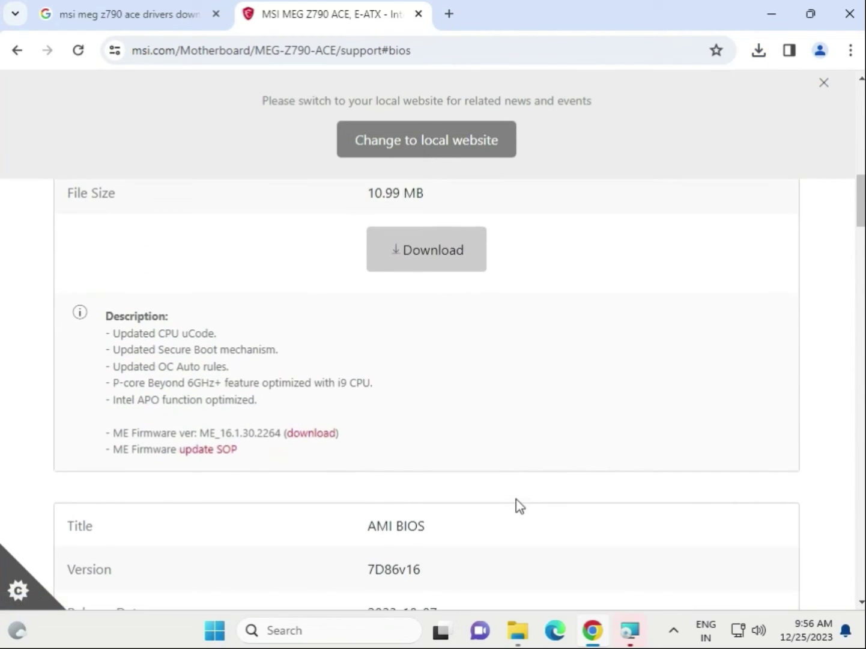
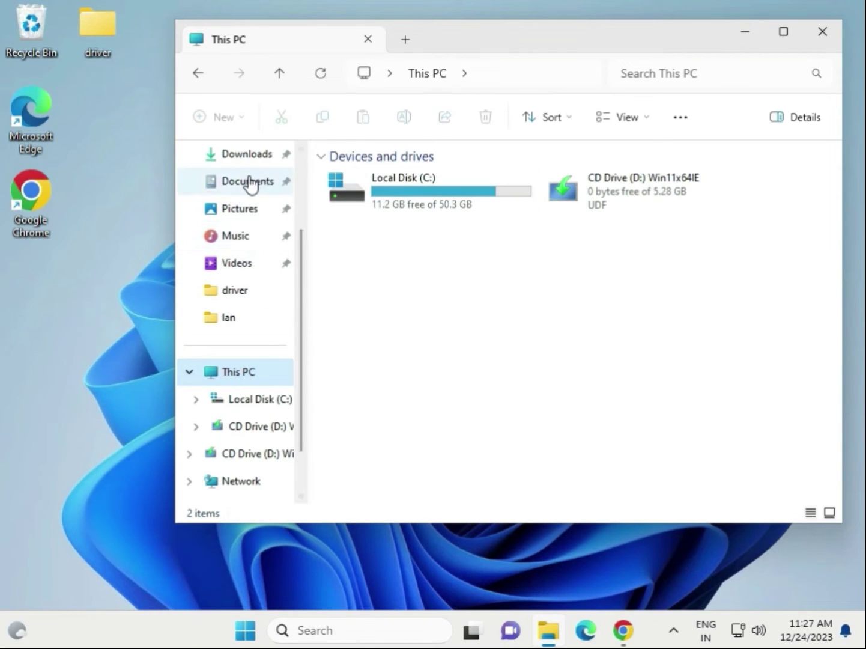
Step: In File Explorer's Downloads folder, copy all the zip archives listed under Today, from 7D85_v0102.zip through intel_chipset_adl_rpl.zip
click(250, 157)
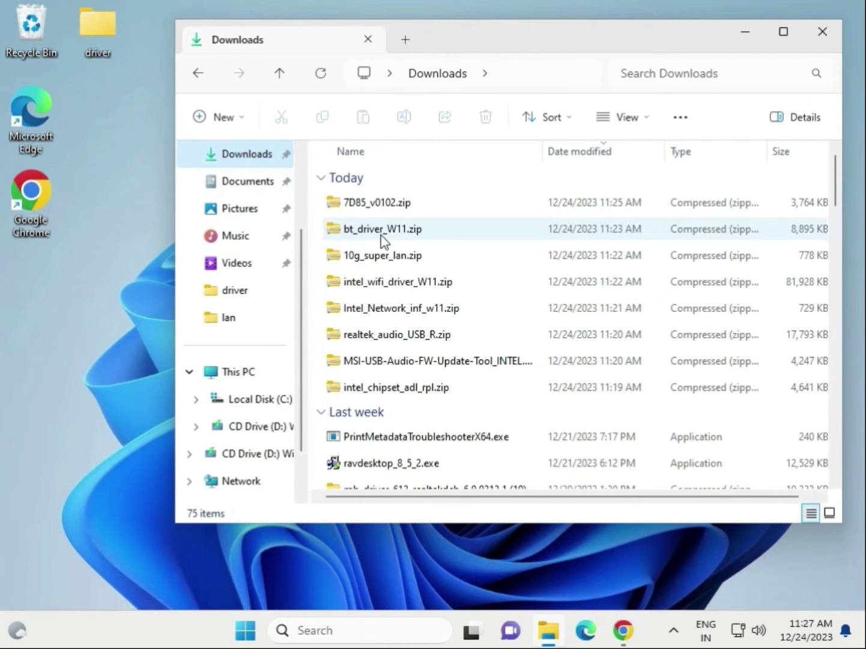
click(397, 388)
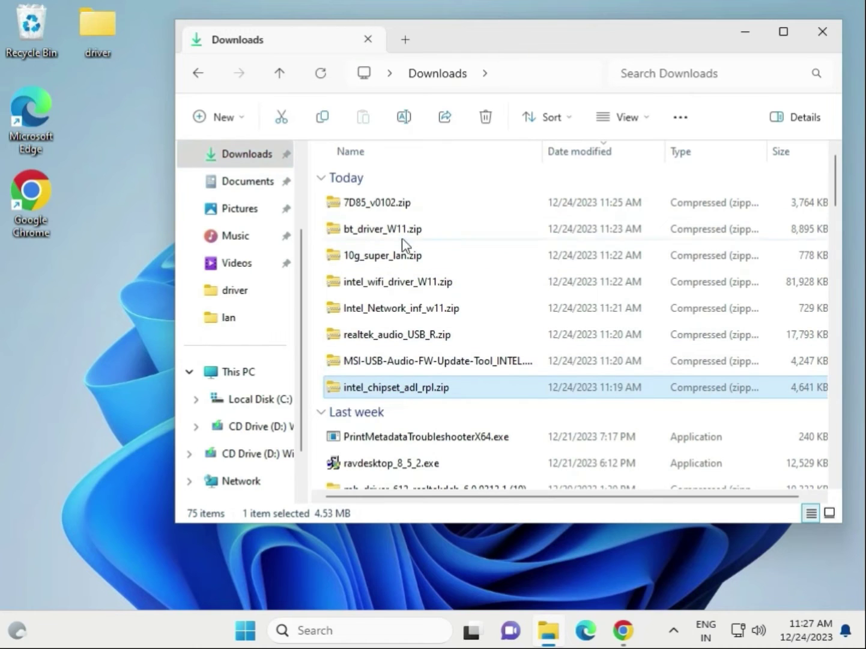
shift+click(404, 205)
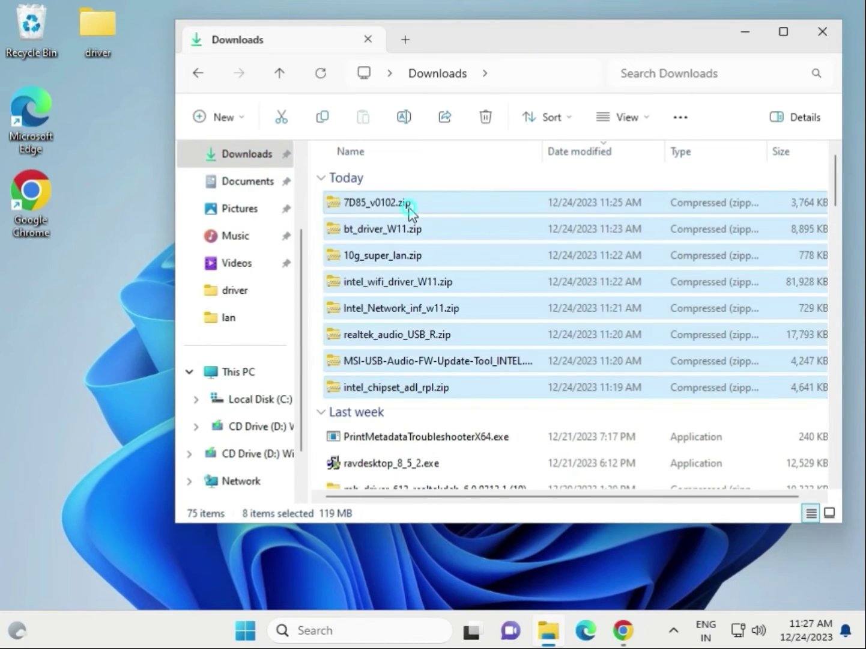
right_click(431, 261)
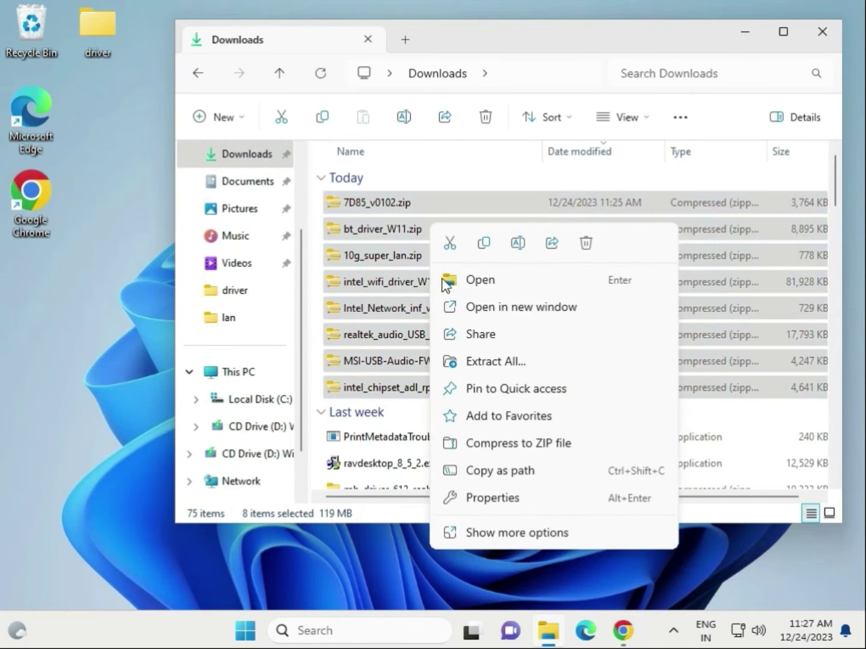
click(483, 245)
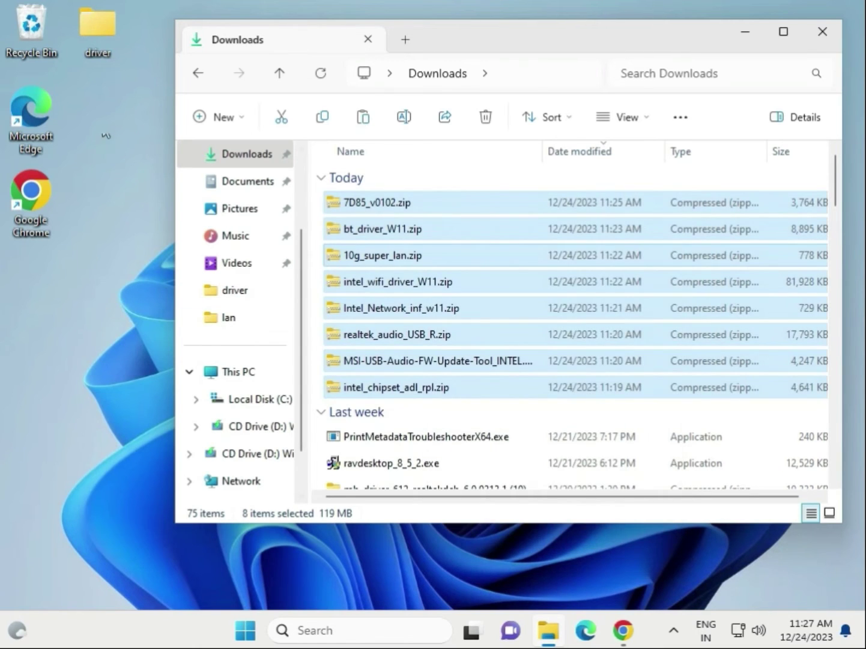
Step: Open the driver folder on the desktop and delete its lan and wifi folders
double_click(99, 35)
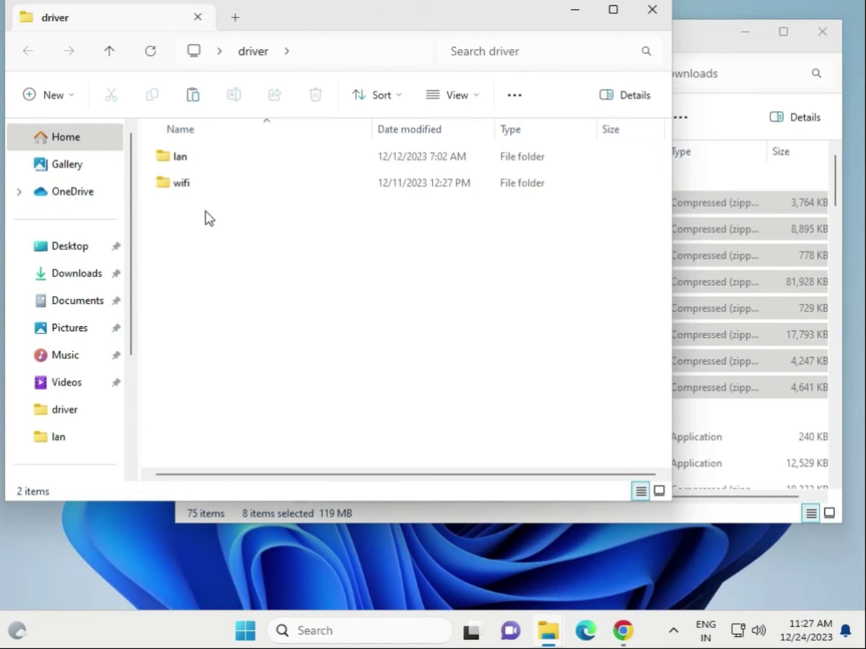
key(ctrl+a)
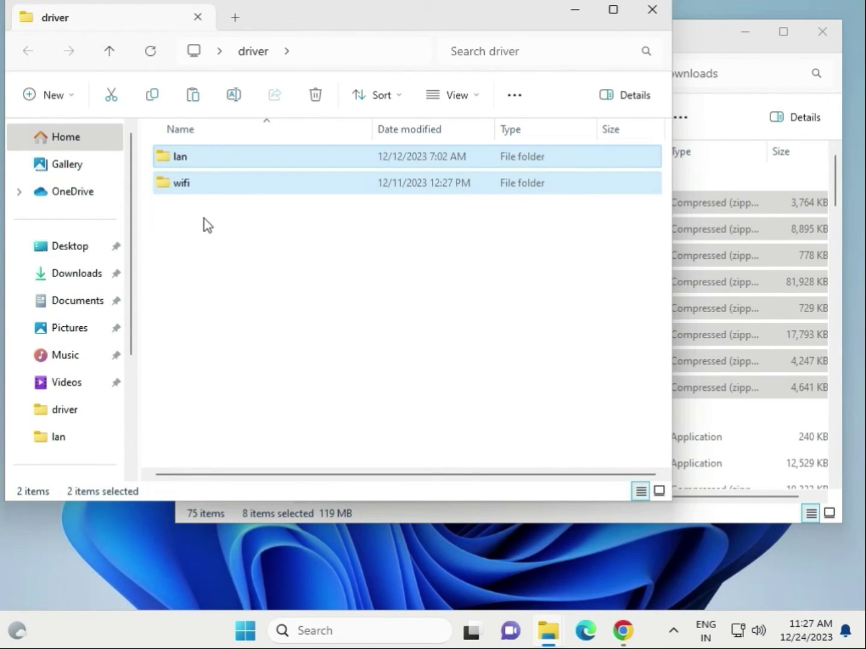
key(Delete)
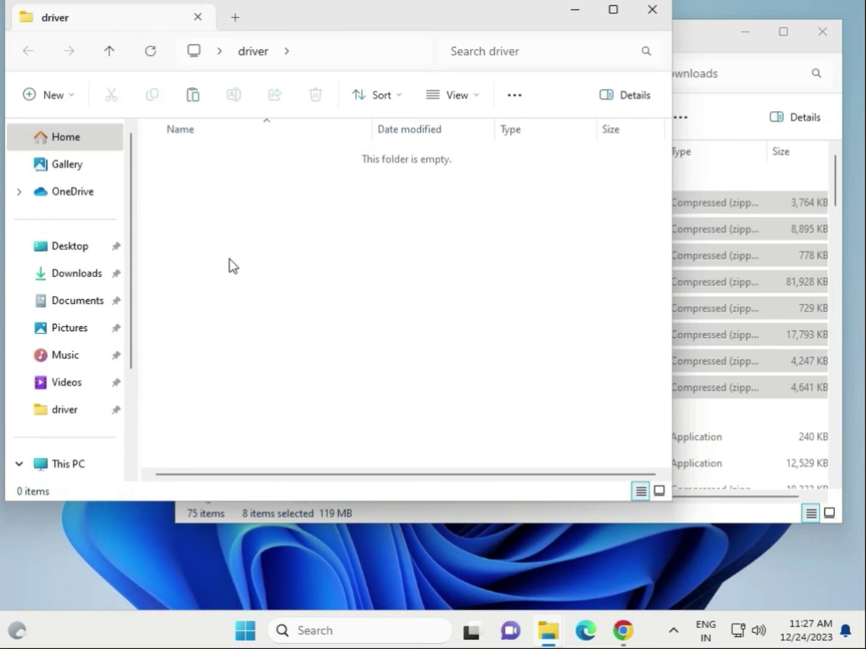
Step: Paste the copied driver archives into the empty driver folder and clear the selection
right_click(239, 300)
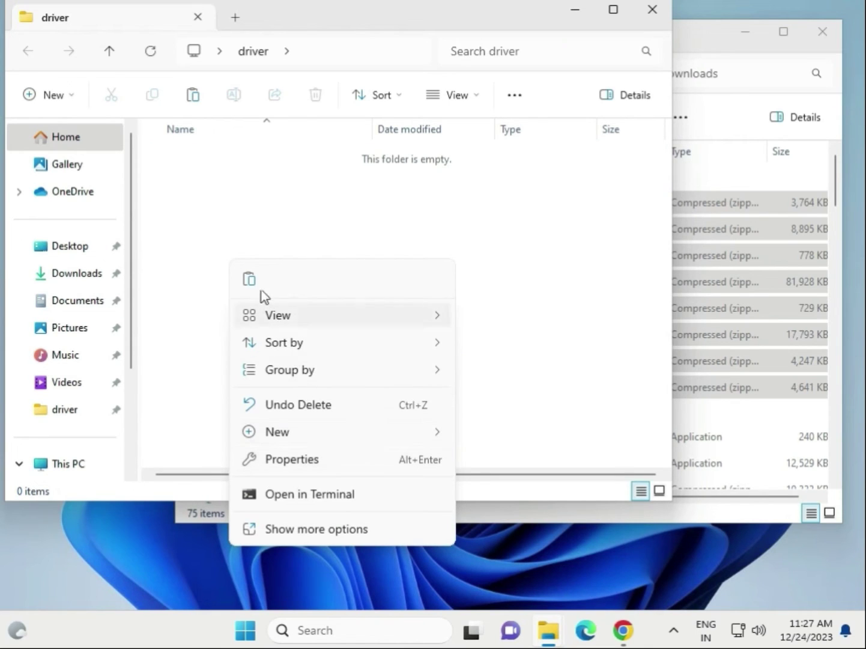
click(257, 283)
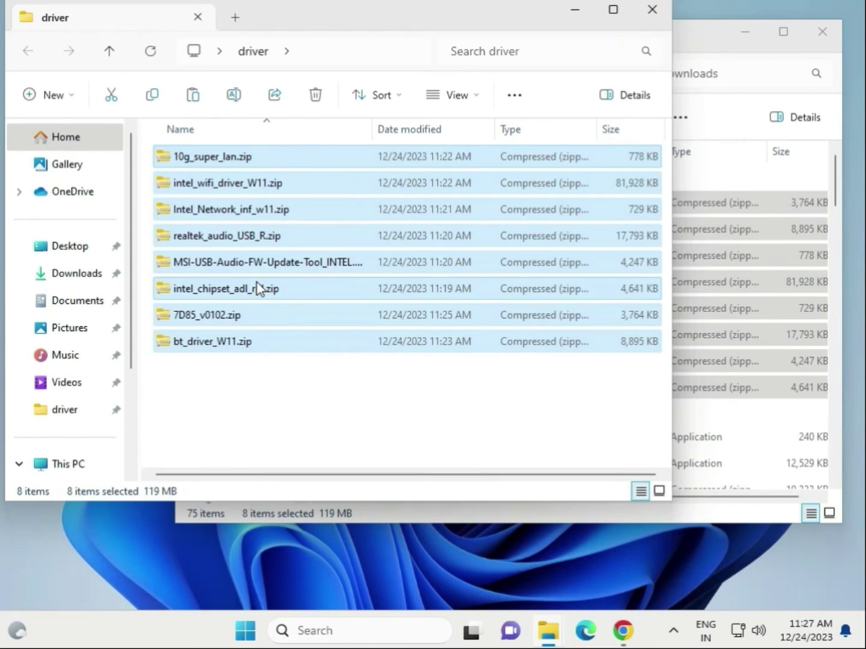
click(334, 412)
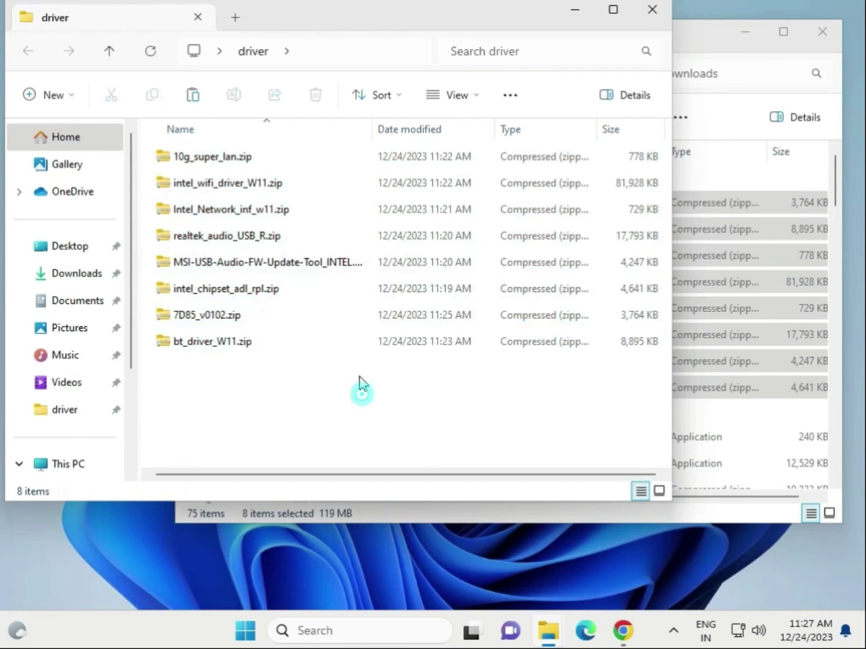
Step: Extract 10g_super_lan.zip into the driver folder on the desktop and close the window showing the extracted files
click(241, 160)
right_click(246, 160)
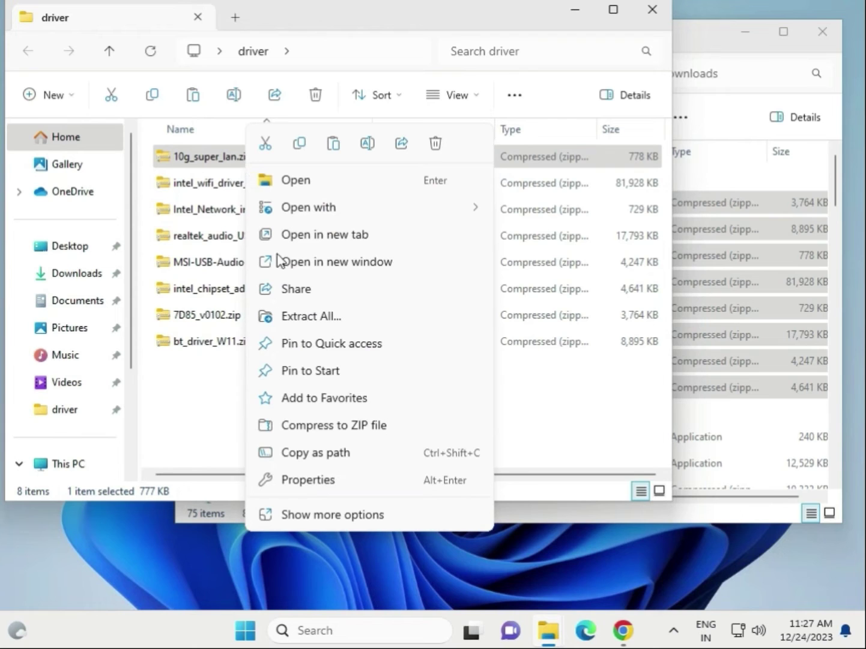
click(301, 512)
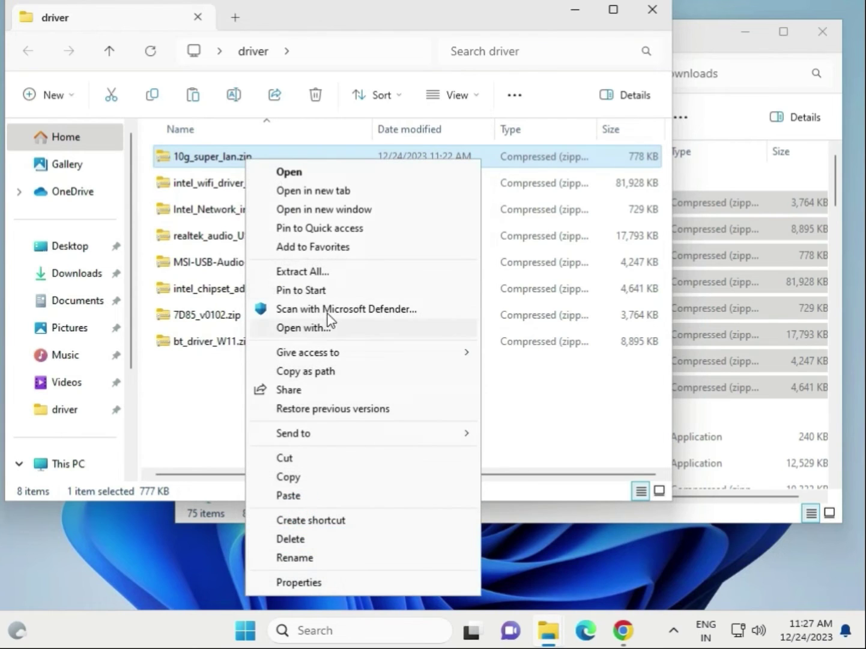
click(339, 272)
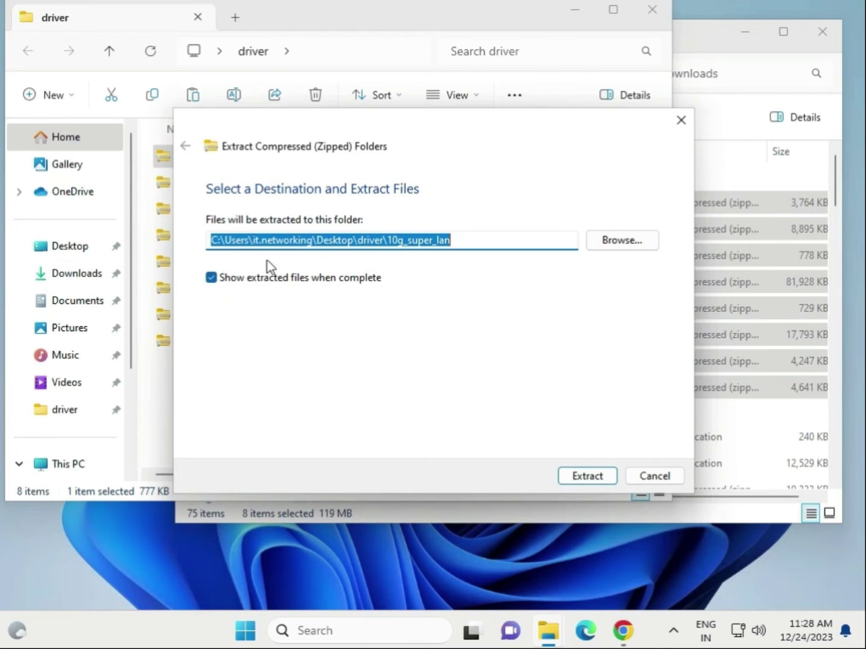
click(620, 244)
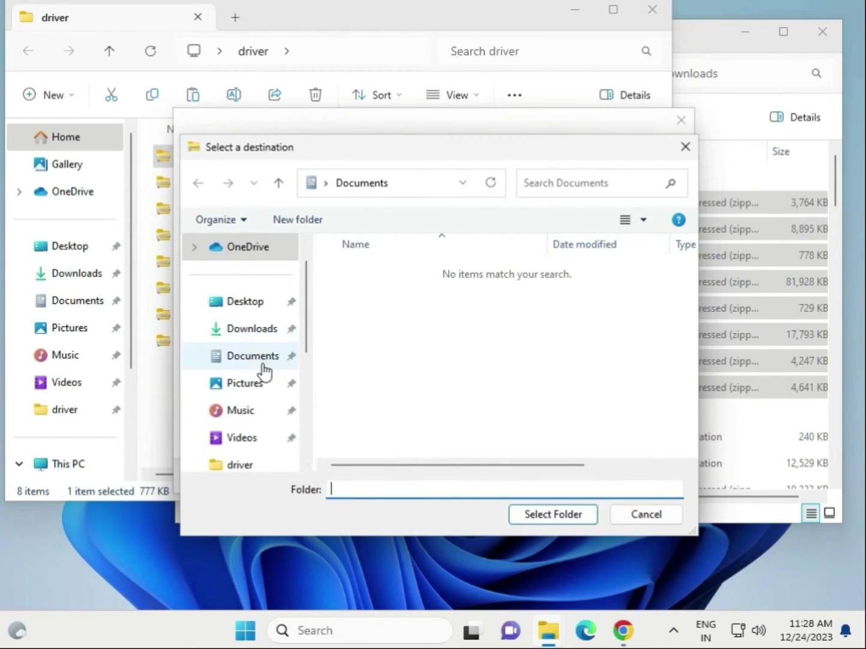
click(254, 305)
double_click(361, 276)
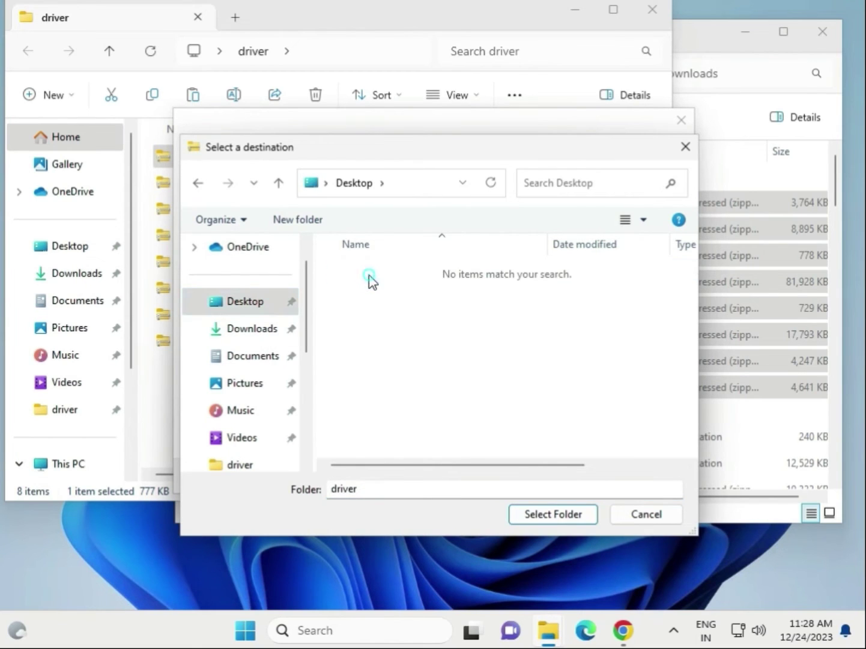
click(552, 513)
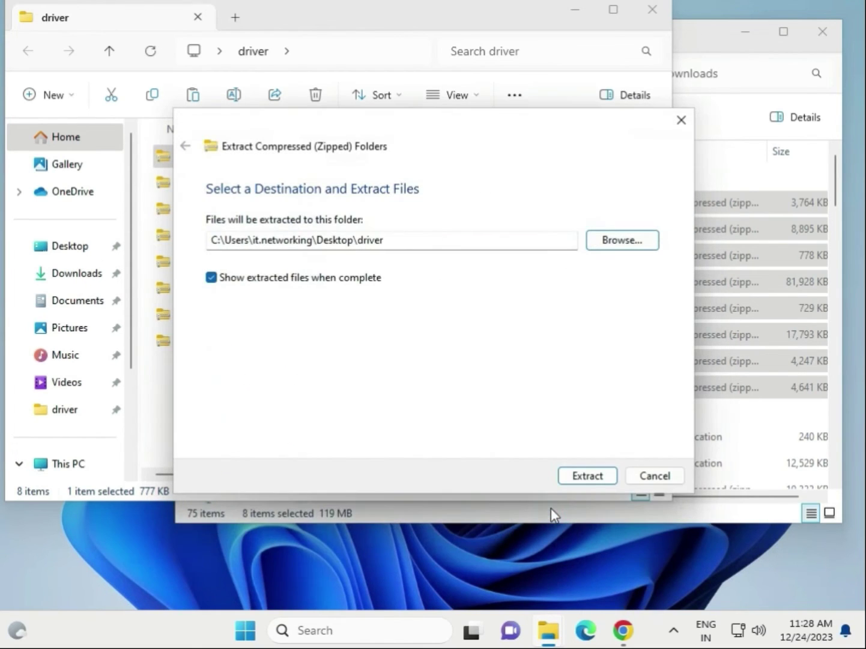
click(588, 476)
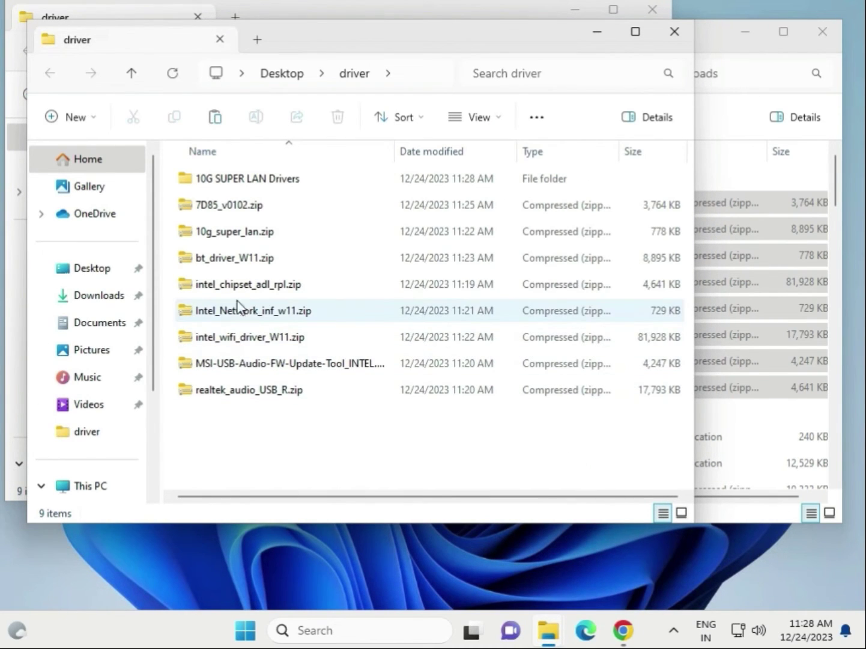
click(675, 41)
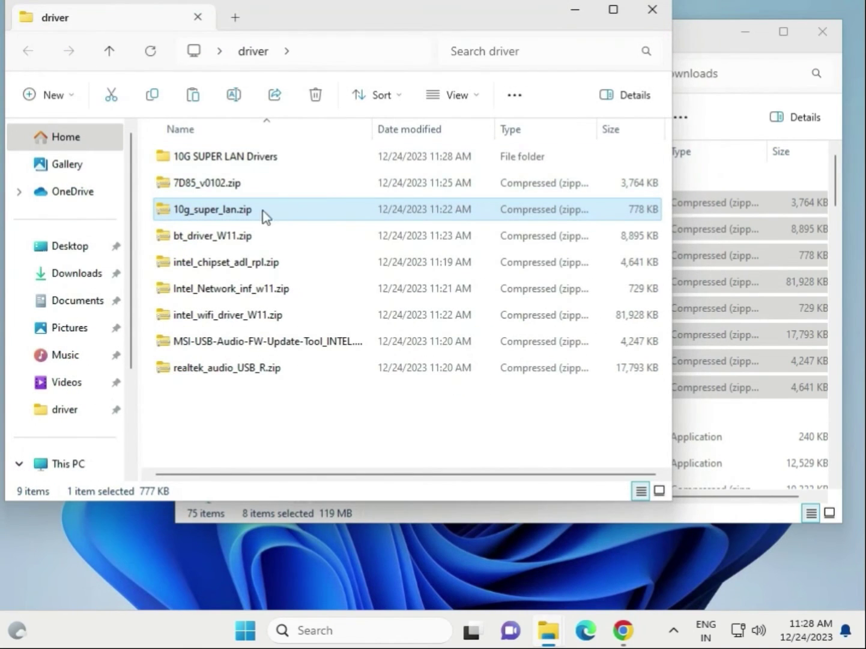
Step: Extract 7D85_v0102.zip into the desktop driver folder and close the window showing the extracted files
click(222, 186)
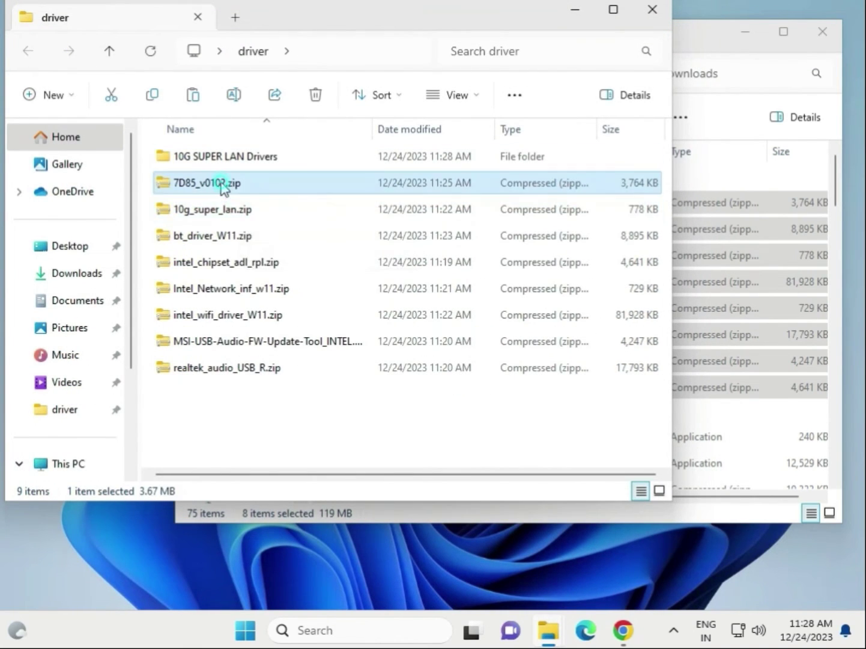
right_click(221, 183)
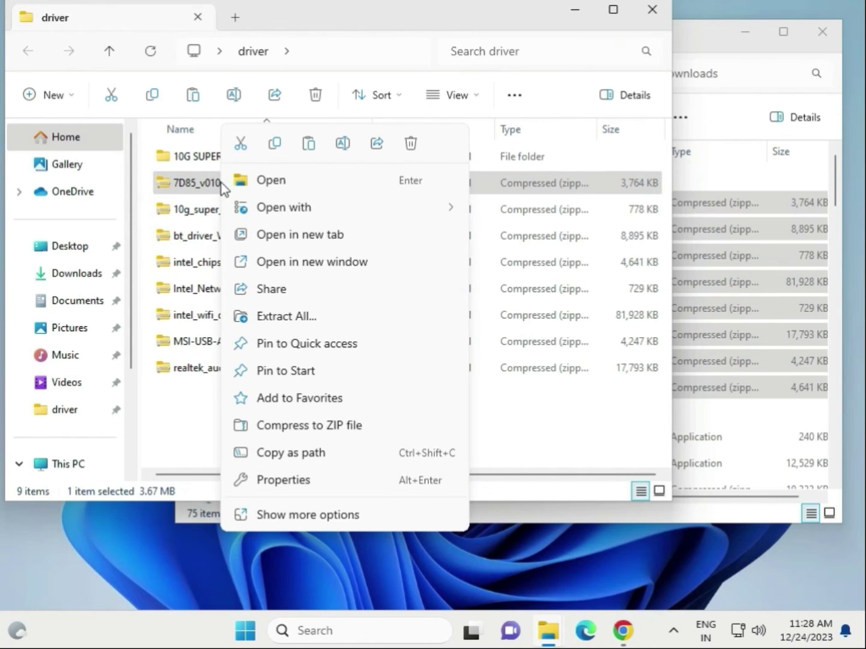
click(289, 513)
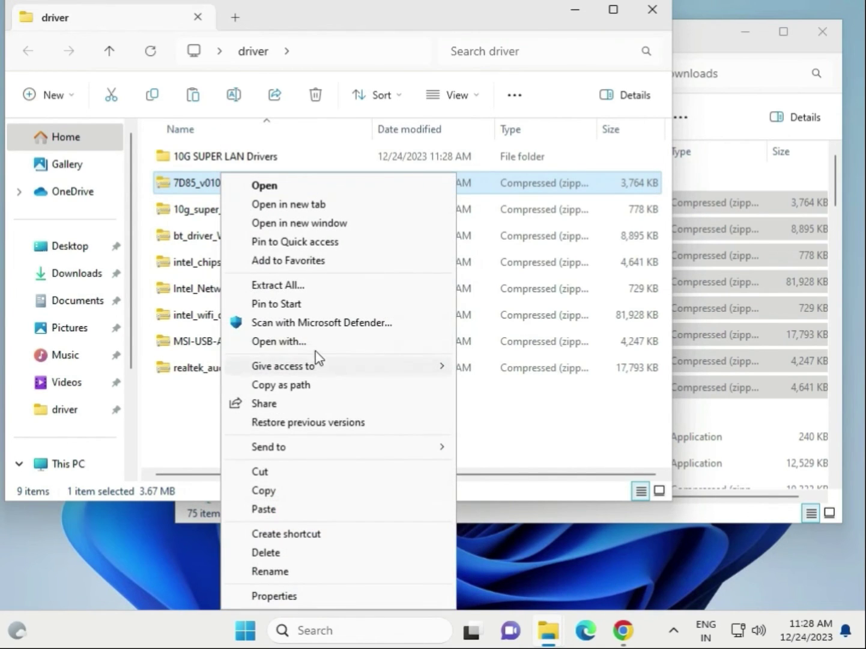
click(318, 287)
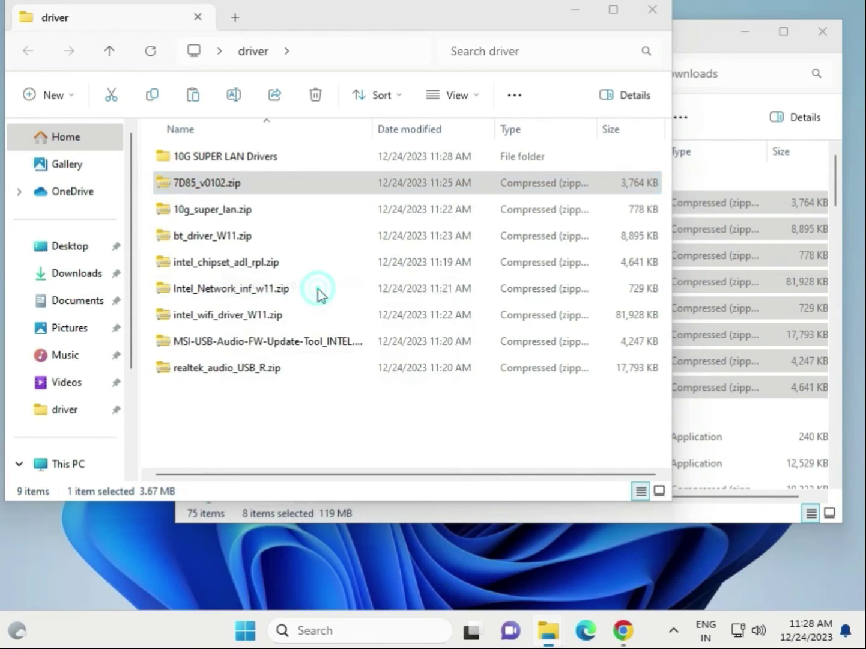
click(628, 240)
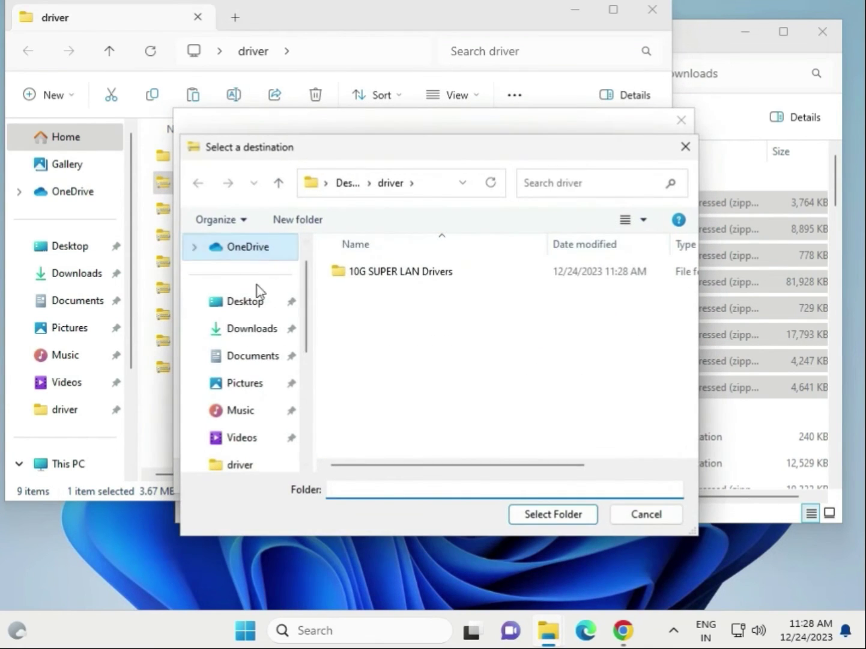
click(259, 302)
double_click(385, 278)
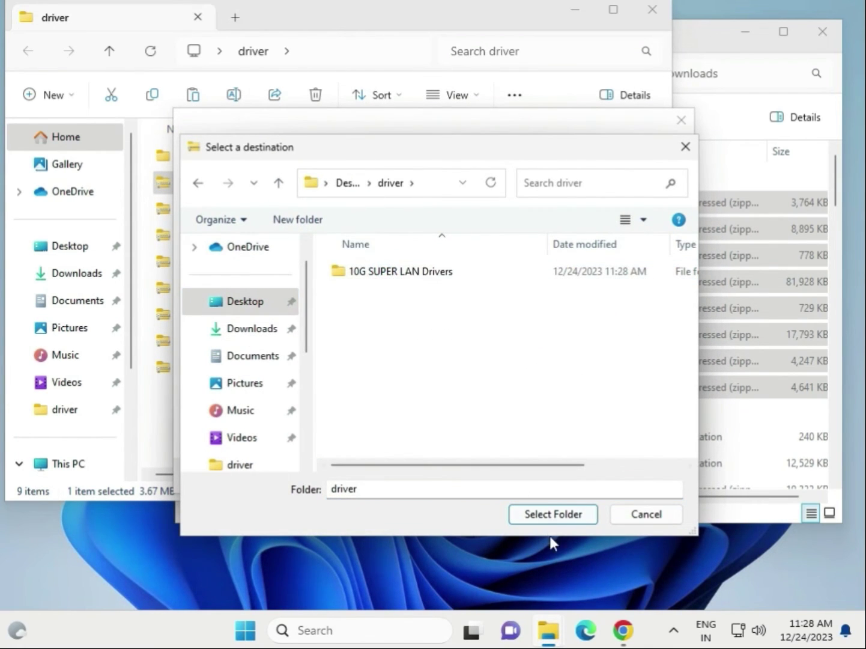
click(565, 519)
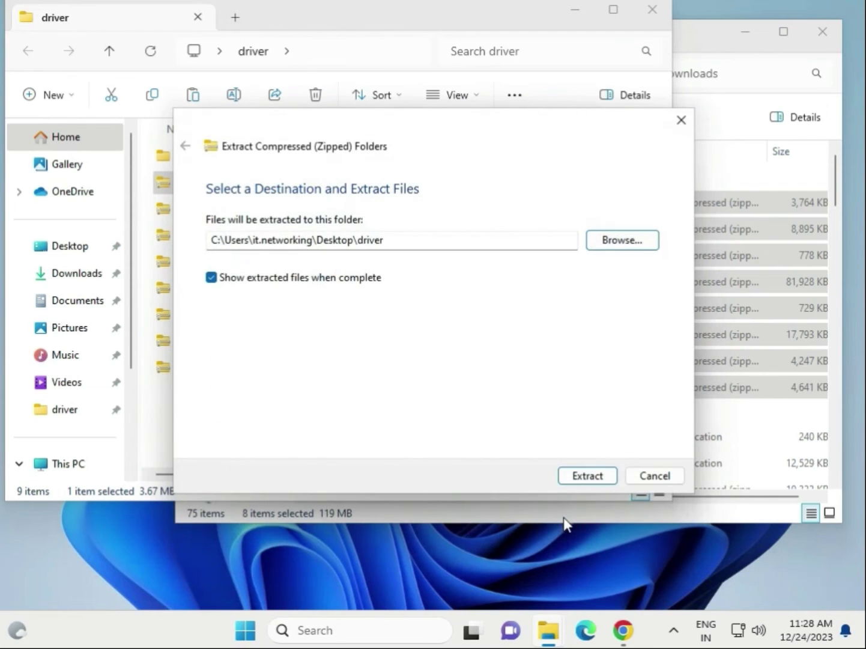
click(574, 482)
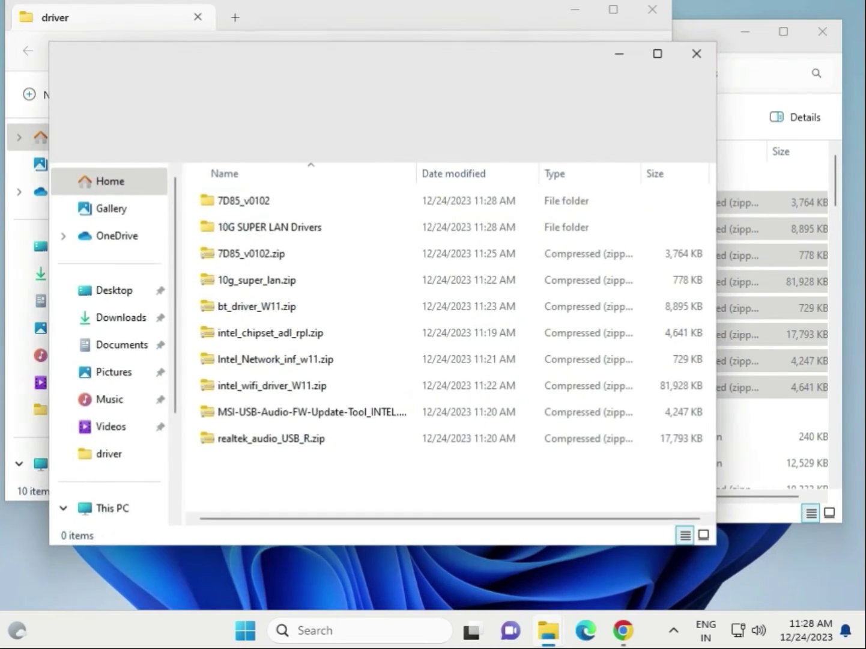
click(696, 54)
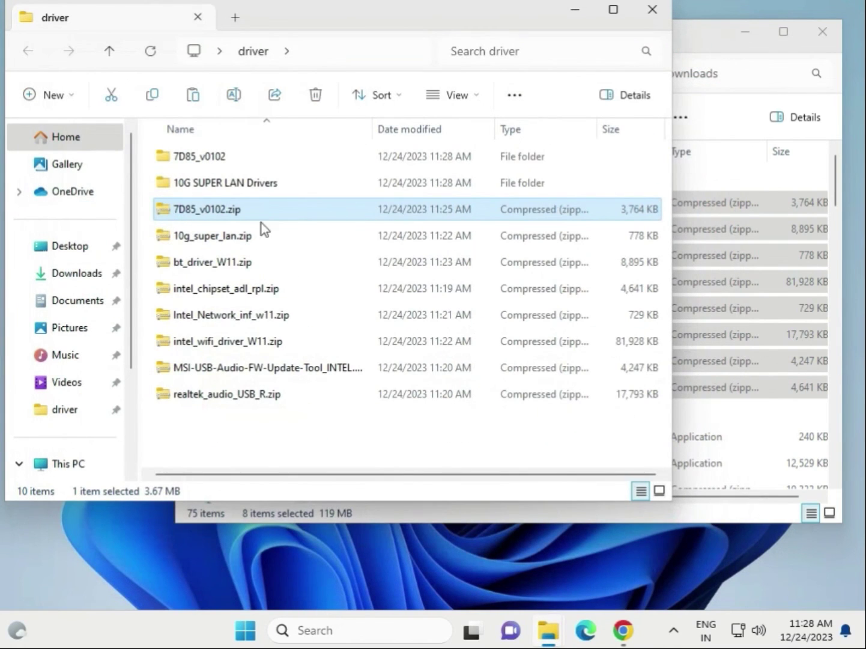
Step: Review the 10G SUPER LAN Drivers folder and the zip archives from 10g_super_lan.zip through realtek_audio_USB_R.zip one by one
click(216, 184)
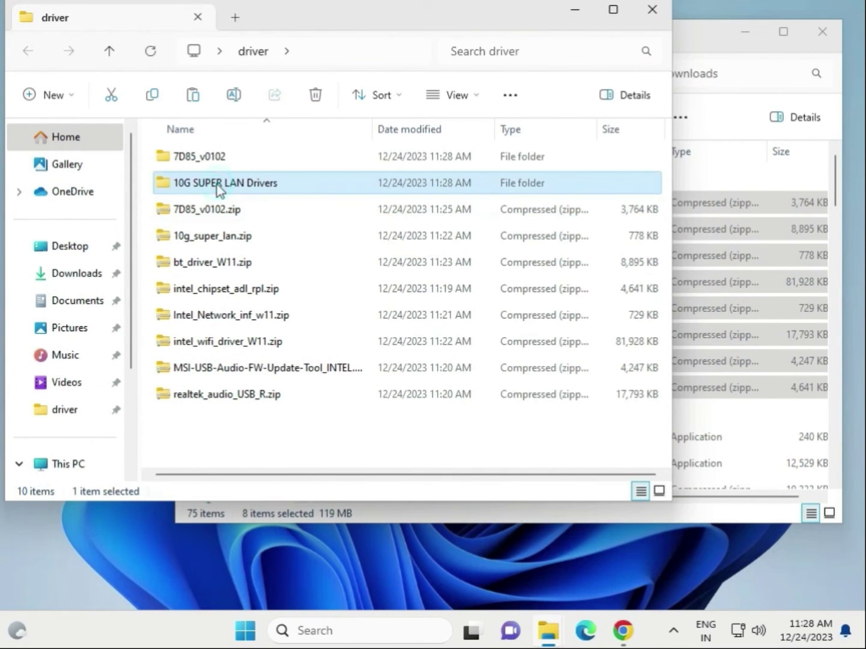
click(219, 238)
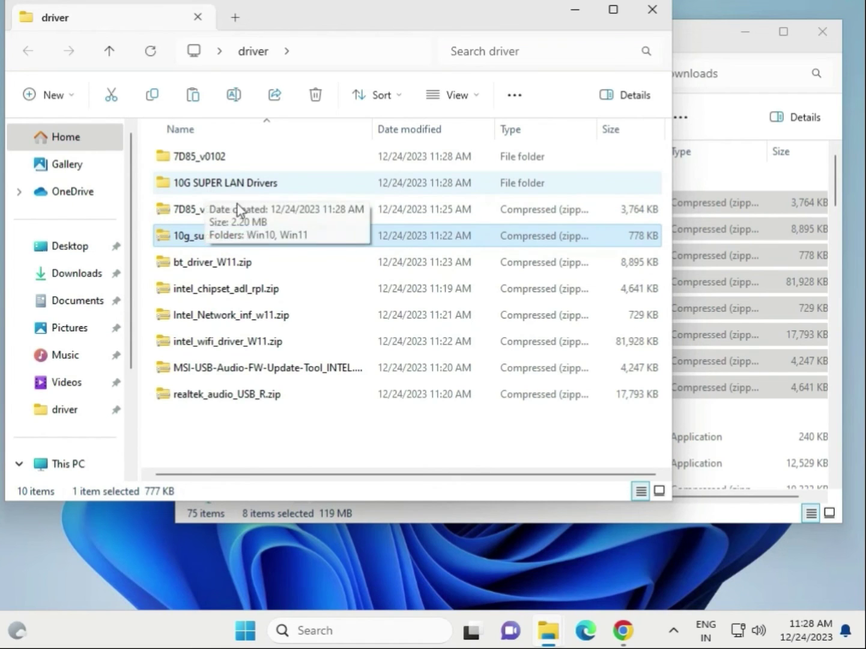
click(188, 264)
click(205, 292)
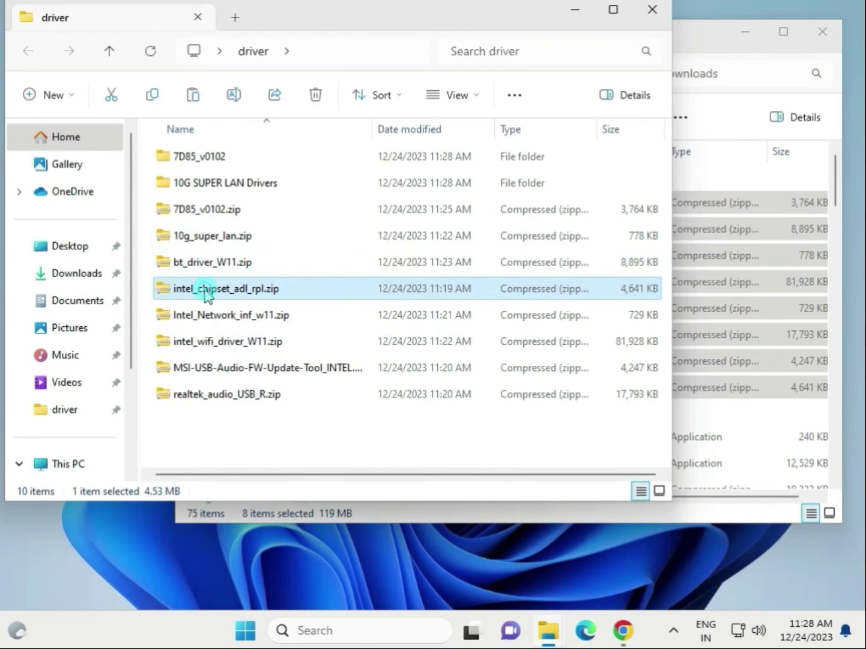
click(203, 314)
click(212, 340)
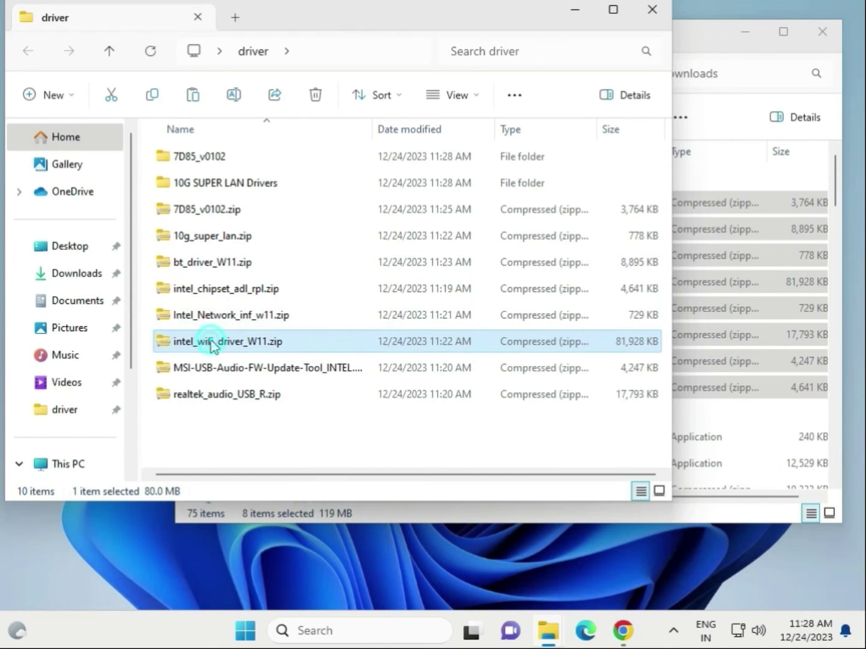
click(227, 367)
click(228, 393)
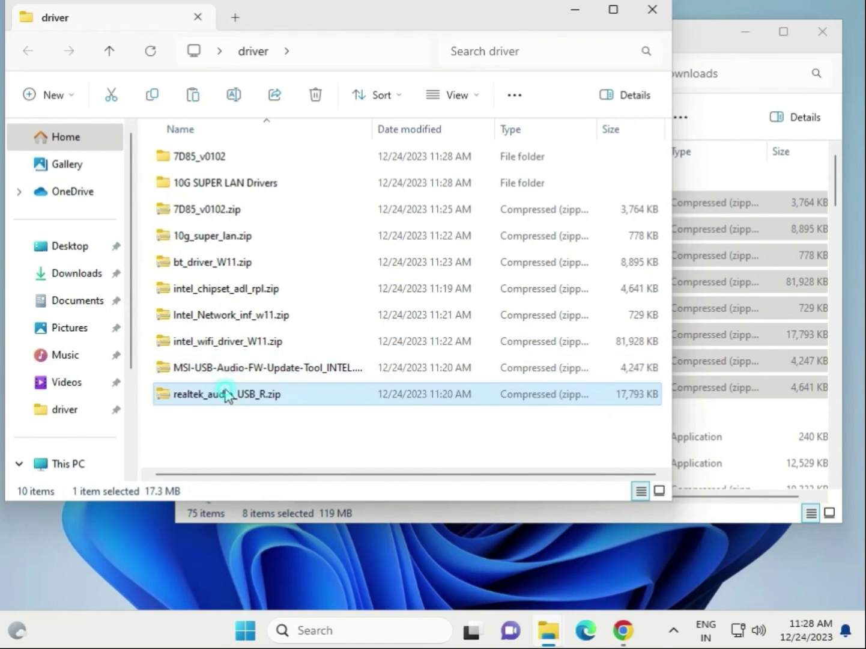
Step: Delete the MSI-USB-Audio-FW-Update-Tool_INTEL archive from the driver folder, leaving no file selected
click(257, 372)
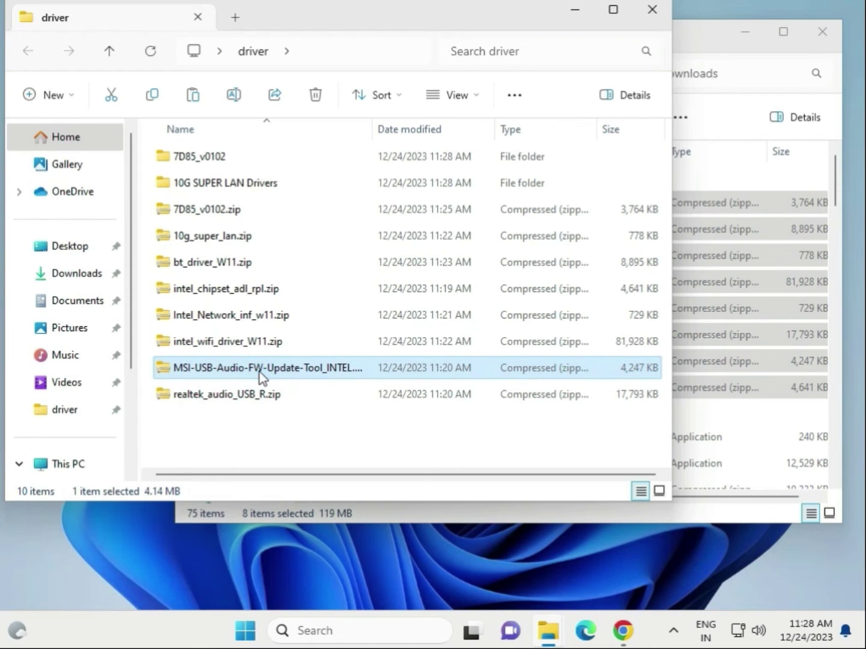
key(Delete)
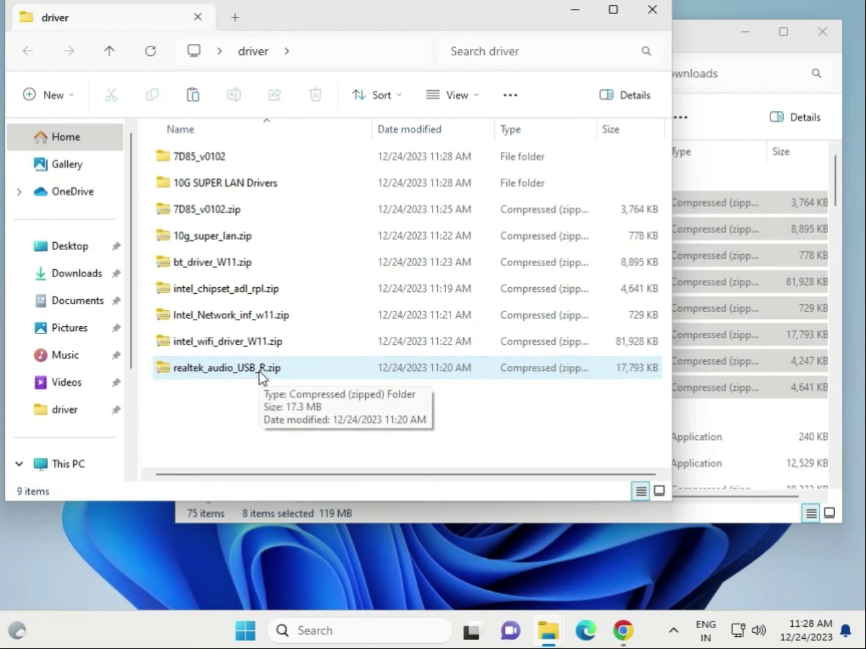
right_click(258, 372)
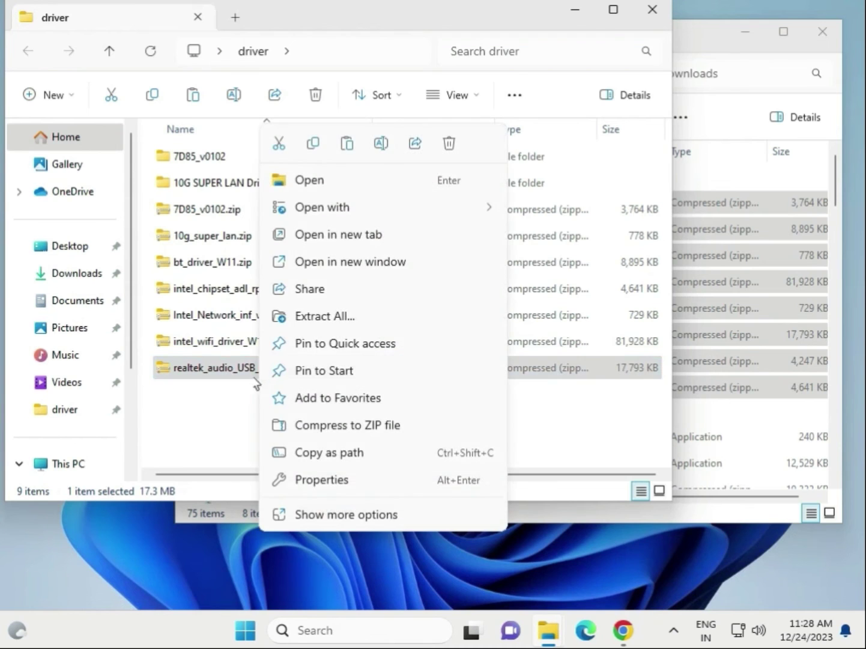
click(220, 404)
Step: Open Device Manager and move its window aside so the file names in the driver folder stay visible
mouse_move(7, 629)
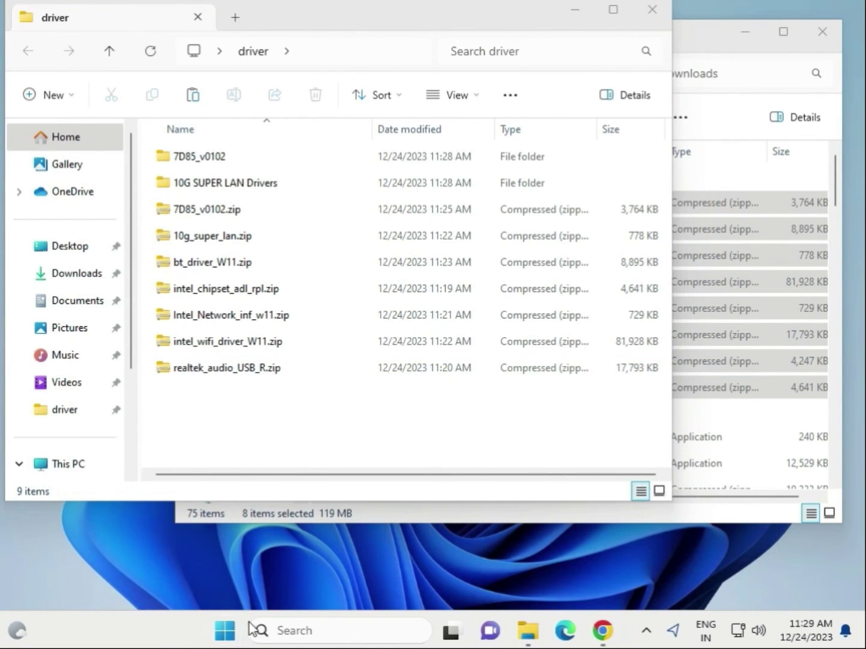
right_click(227, 632)
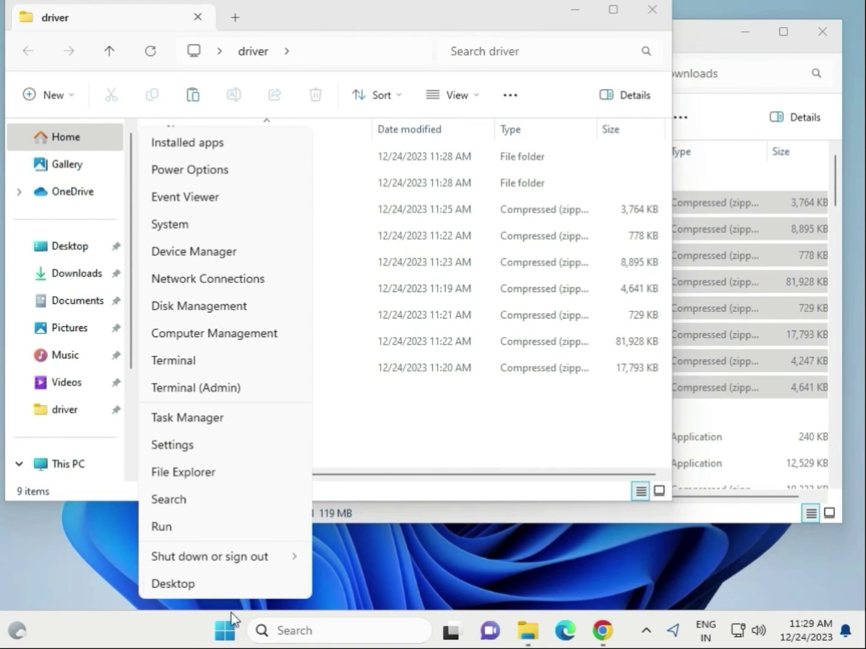
click(216, 258)
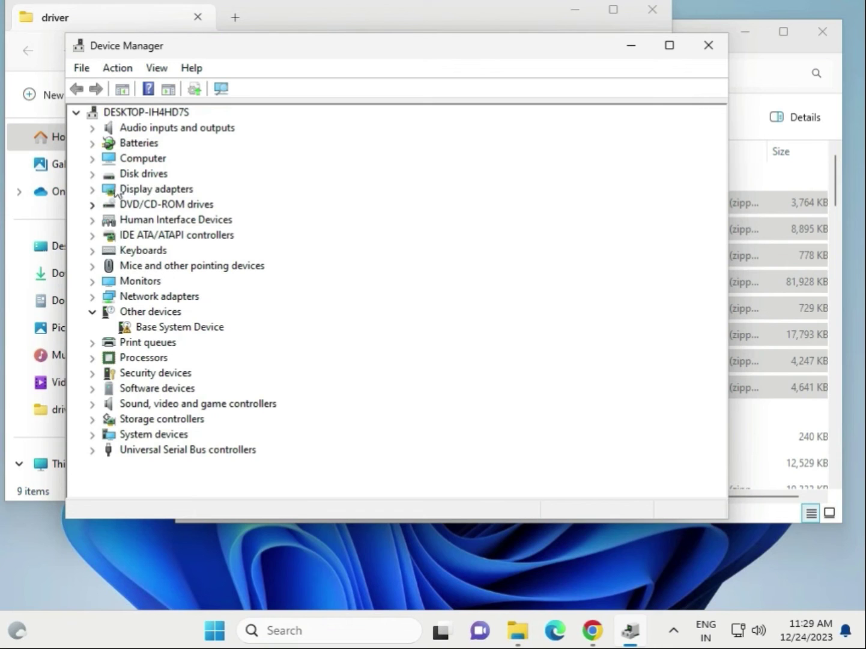
drag(245, 45, 497, 45)
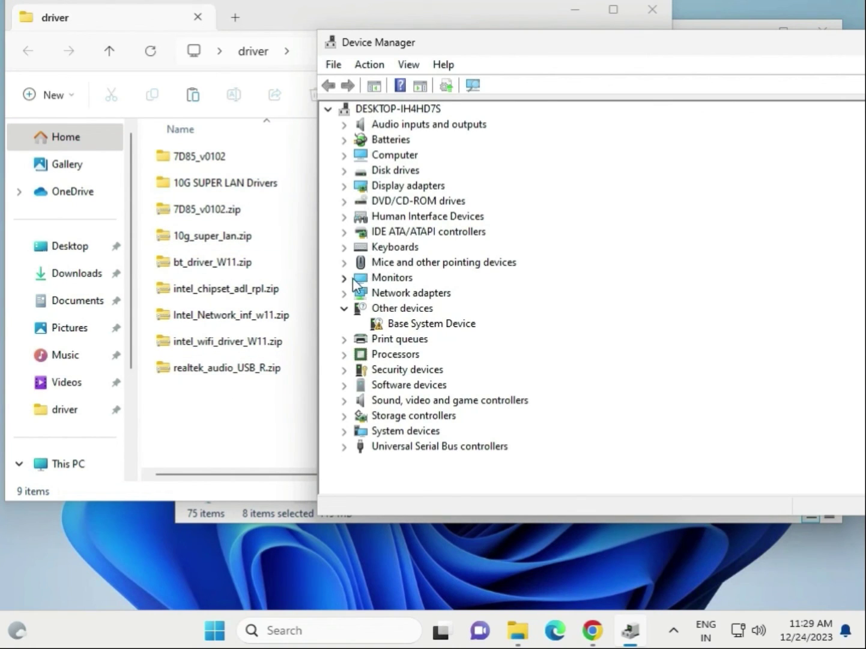
Step: Start a manual driver update for the Intel(R) PRO/1000 MT Desktop Adapter, browsing the computer for drivers
click(345, 293)
click(444, 307)
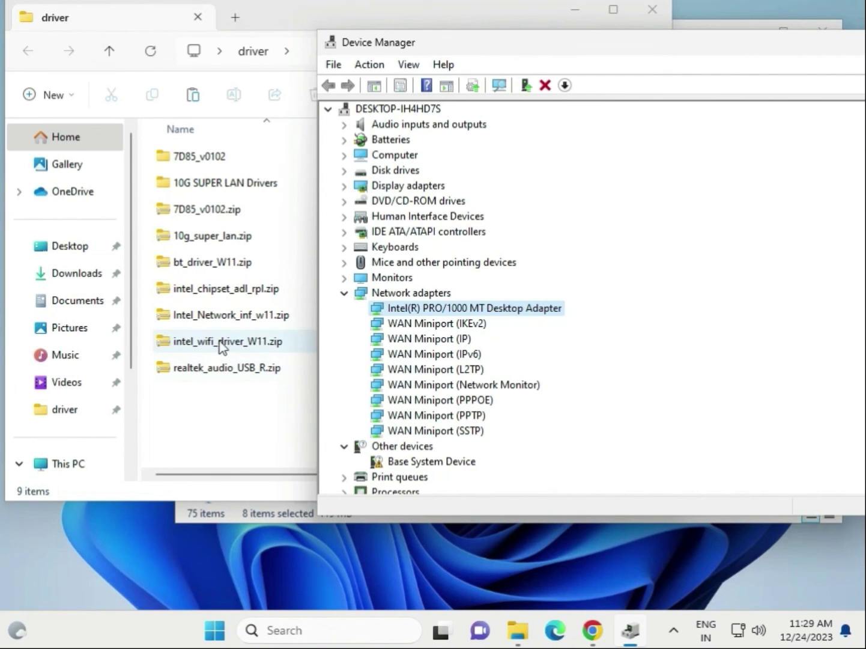
right_click(421, 310)
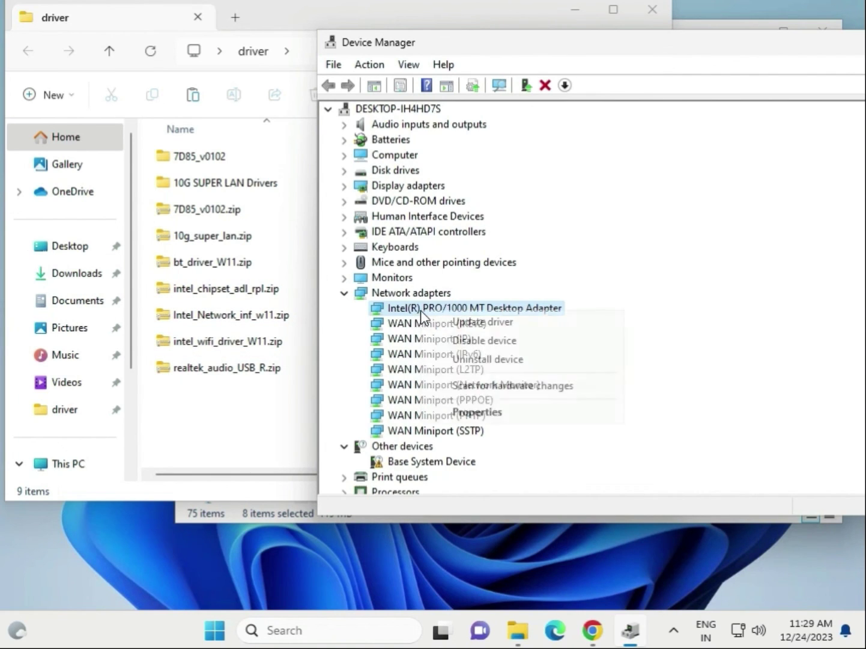
click(455, 321)
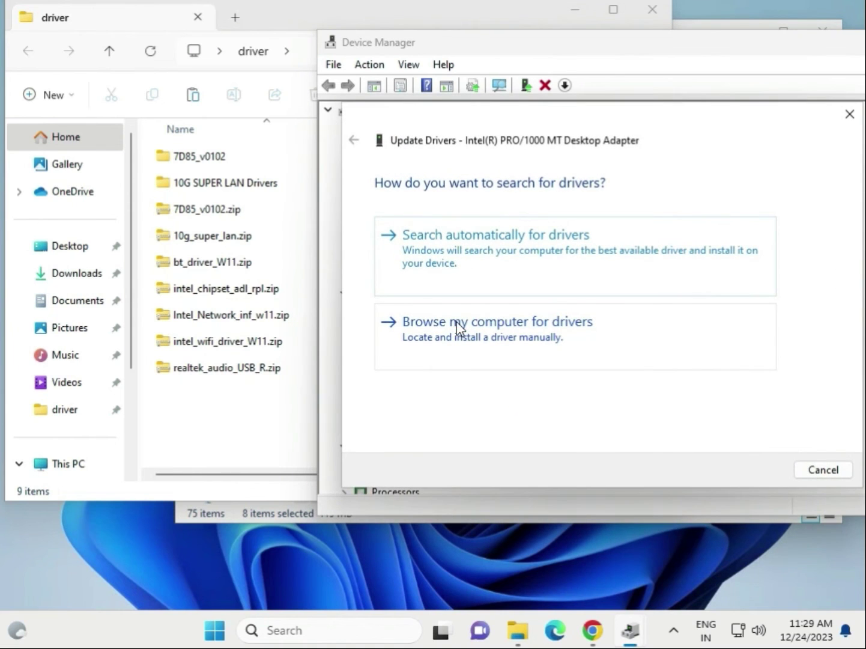
click(561, 360)
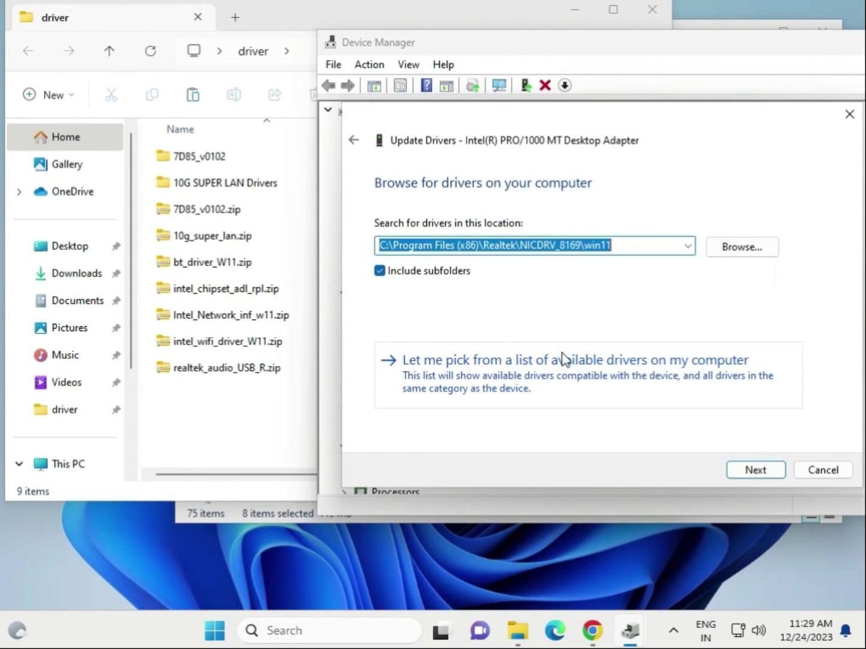
Step: Choose the driver folder on the Desktop as the location to search for the network adapter's drivers
click(742, 254)
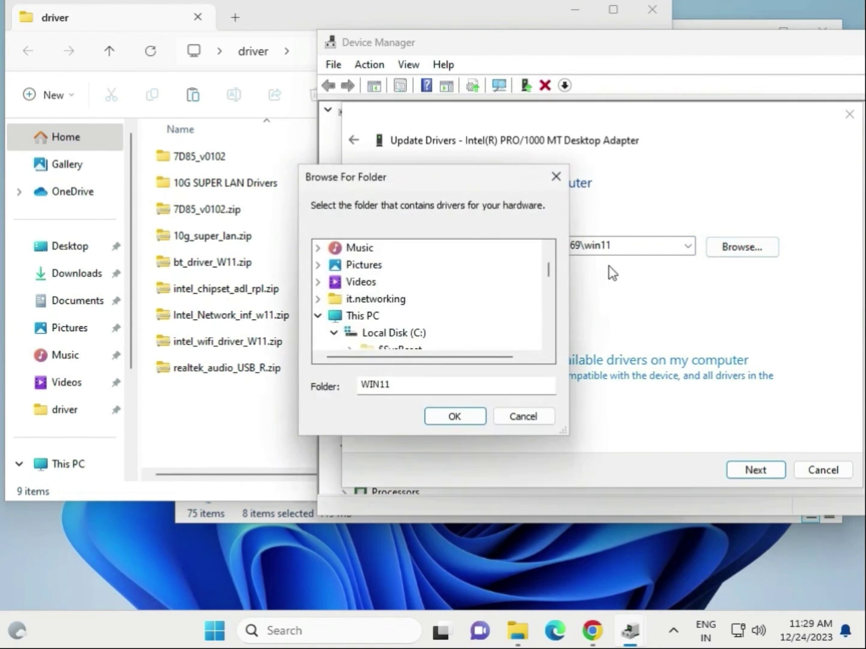
scroll(355, 300, down, 2)
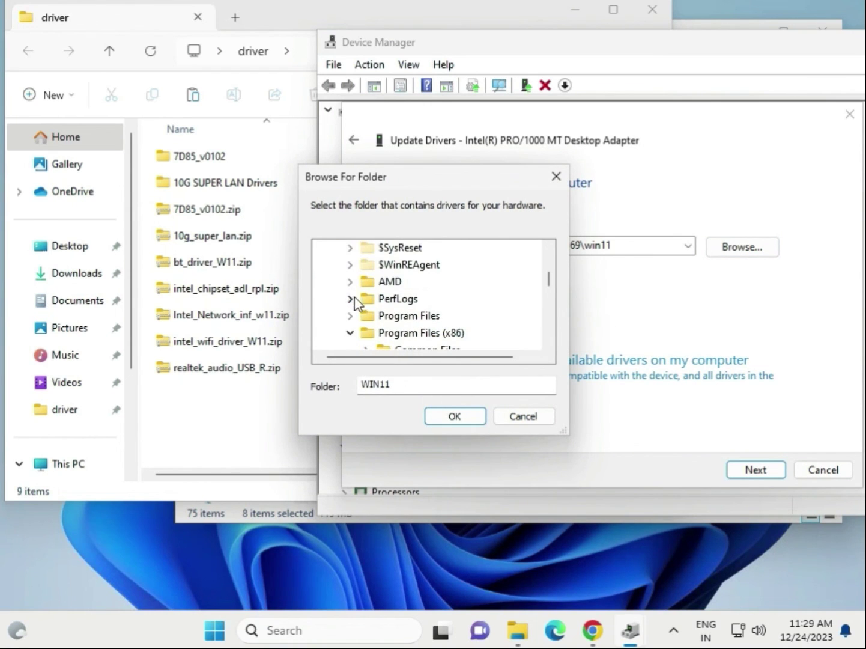
scroll(356, 306, down, 3)
scroll(356, 311, up, 4)
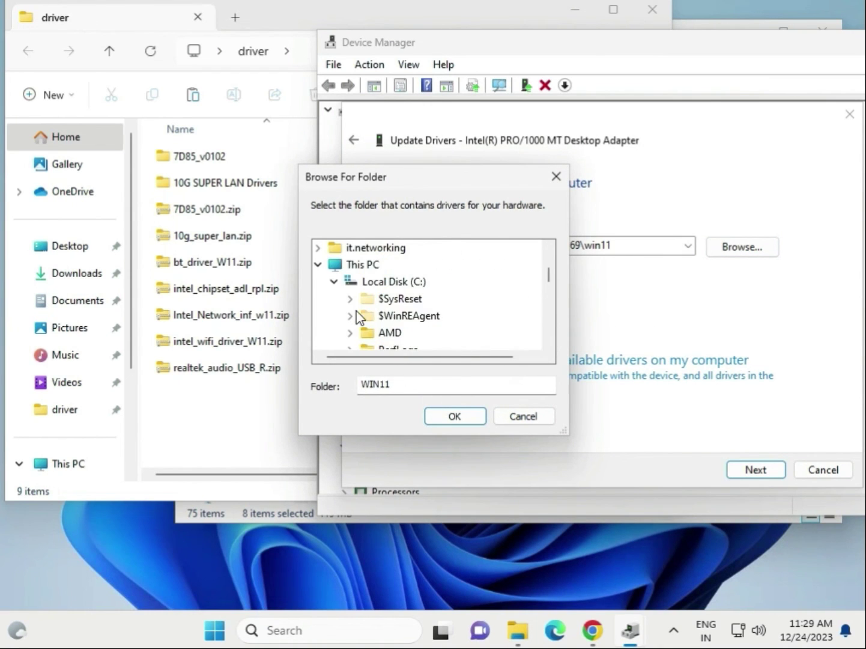
click(333, 281)
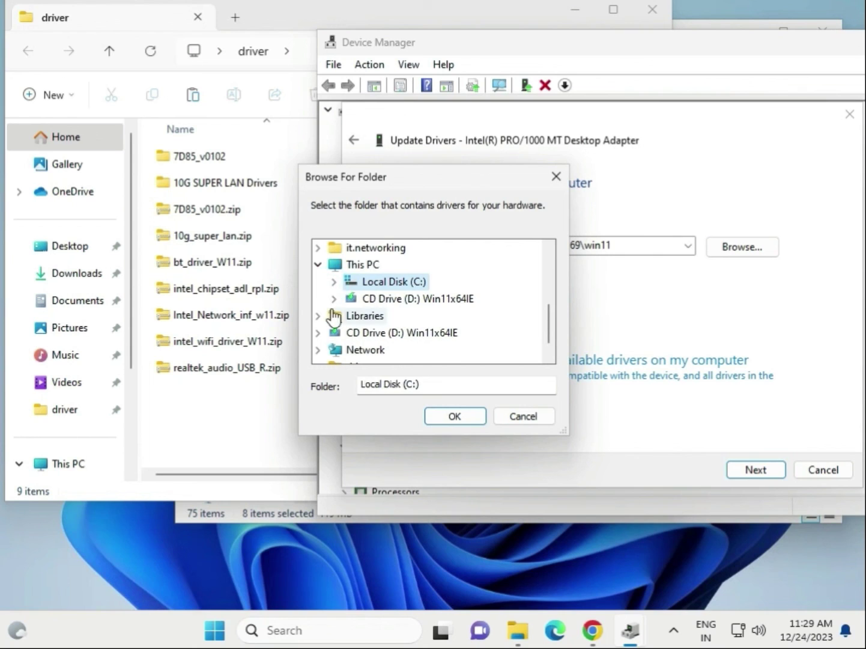
scroll(330, 293, up, 1)
scroll(326, 285, up, 2)
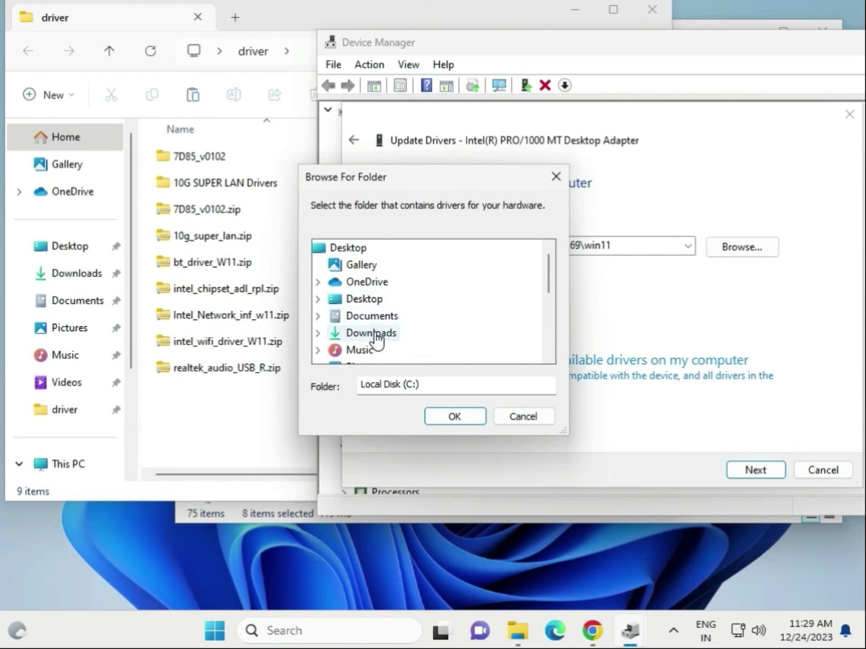
click(363, 298)
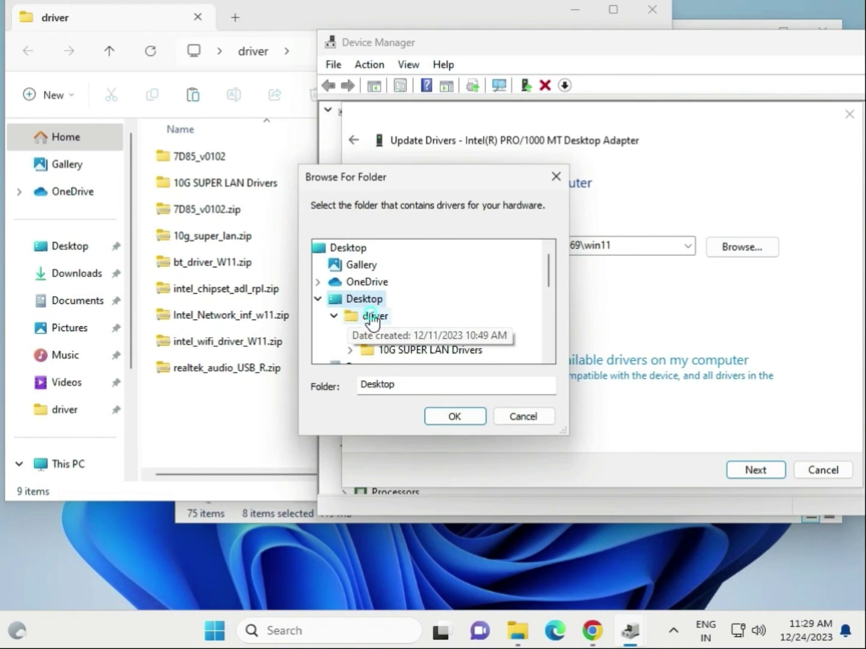
click(363, 318)
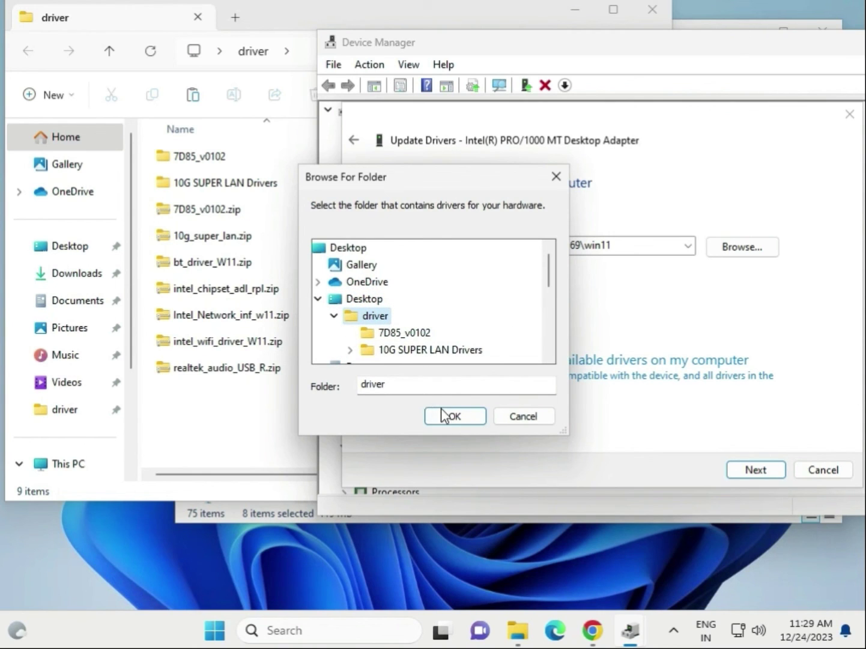
scroll(495, 324, down, 1)
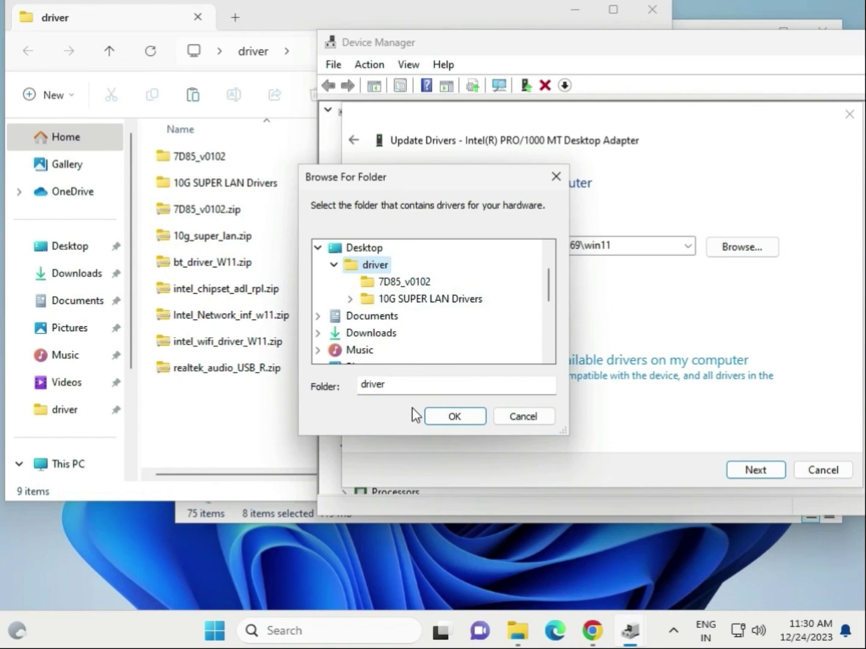
click(445, 416)
Step: Run the driver update from the chosen folder and close the wizard, leaving the network adapters collapsed
click(769, 475)
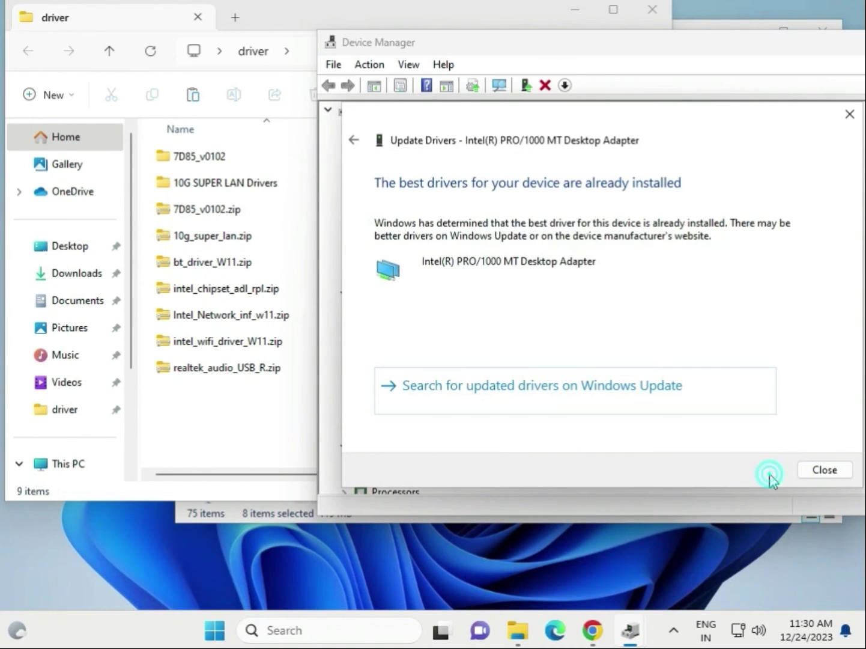
click(808, 473)
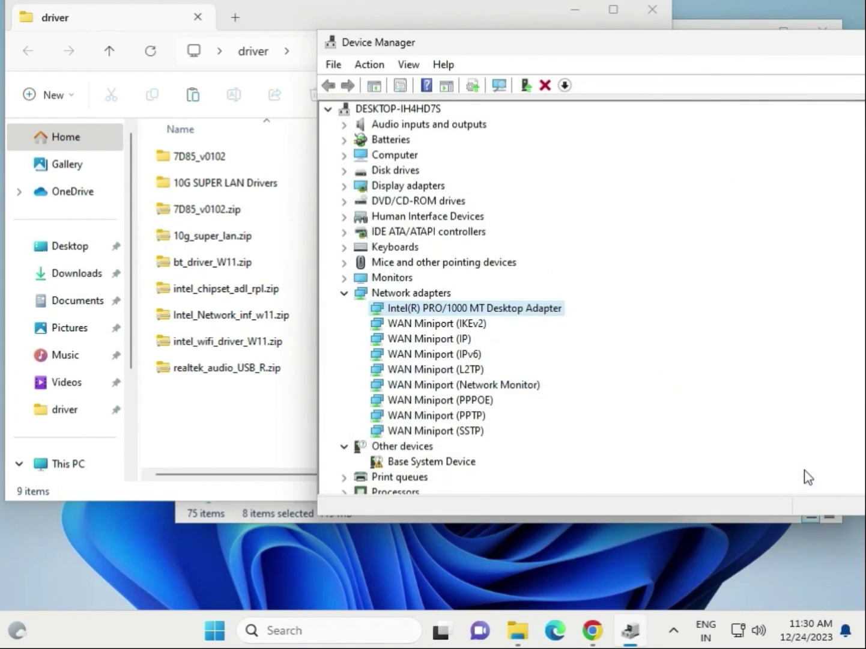
click(345, 292)
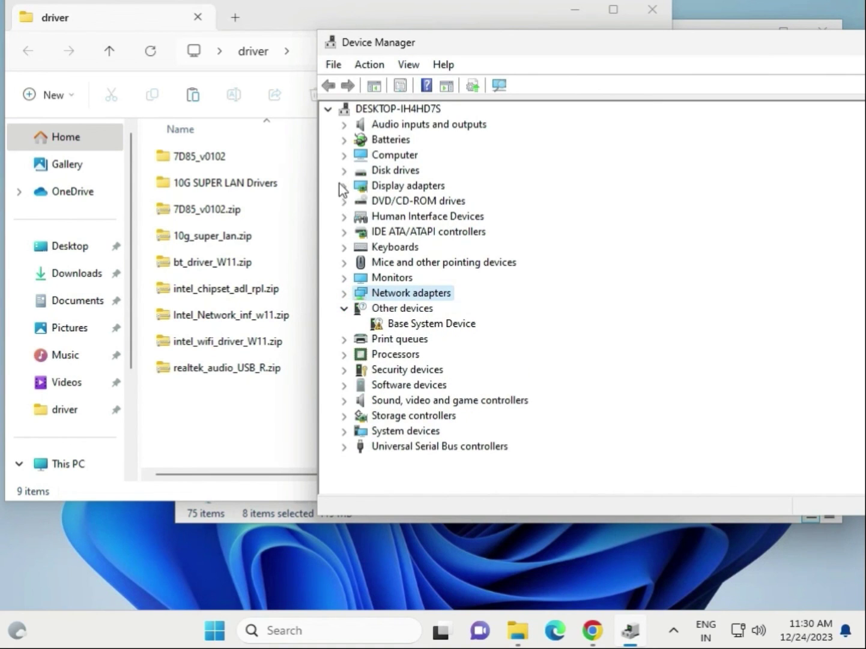
Step: Examine the devices listed under Display adapters and Network adapters
click(342, 185)
click(400, 202)
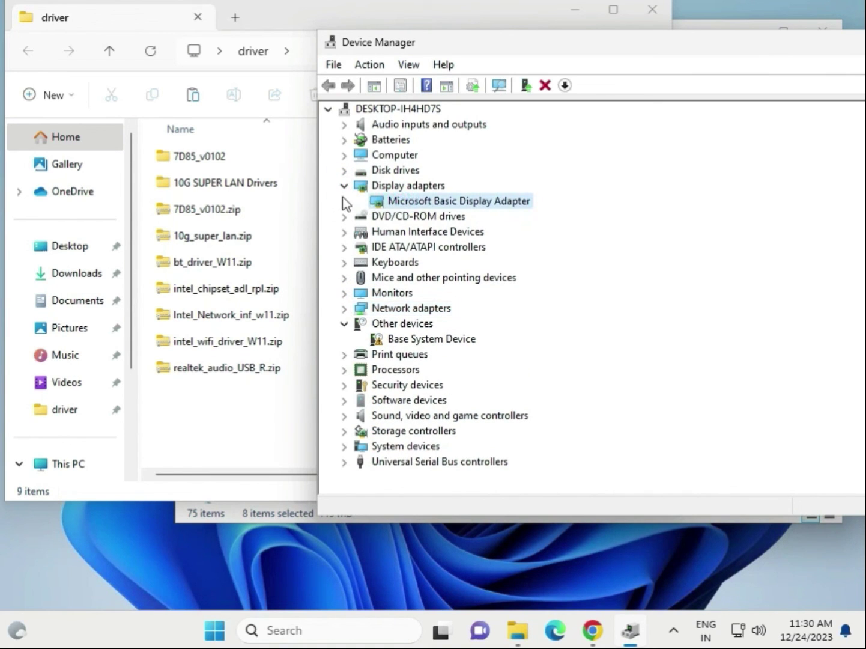
click(344, 186)
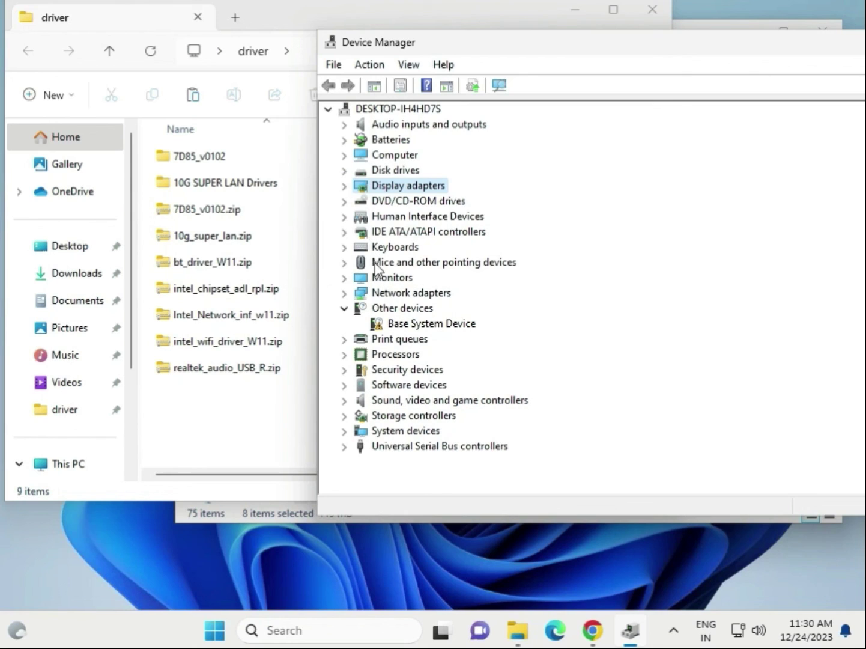
click(368, 187)
click(345, 293)
click(414, 309)
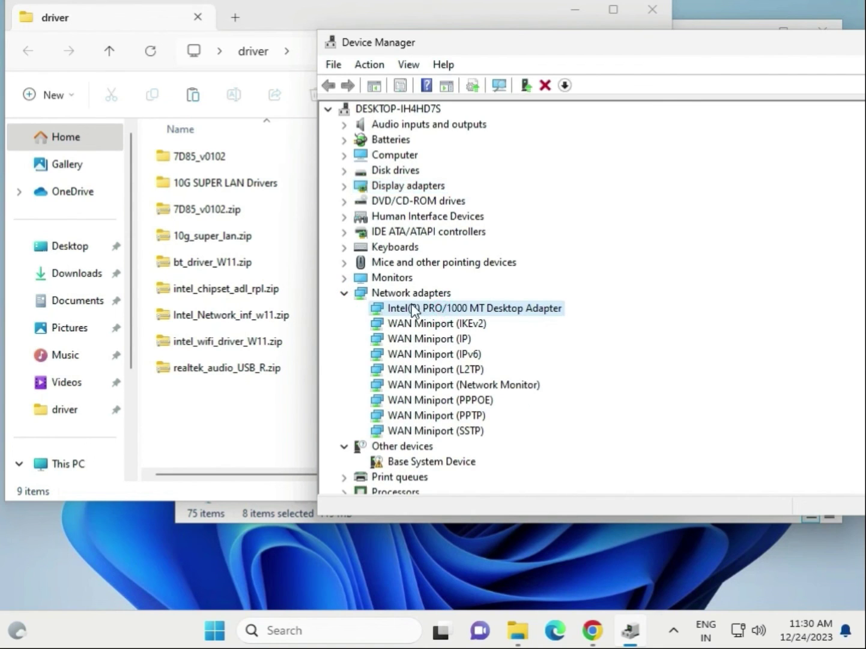
Step: Examine the Processors entries and the High Definition Audio Device under Sound, video and game controllers
scroll(419, 332, down, 1)
scroll(419, 332, down, 2)
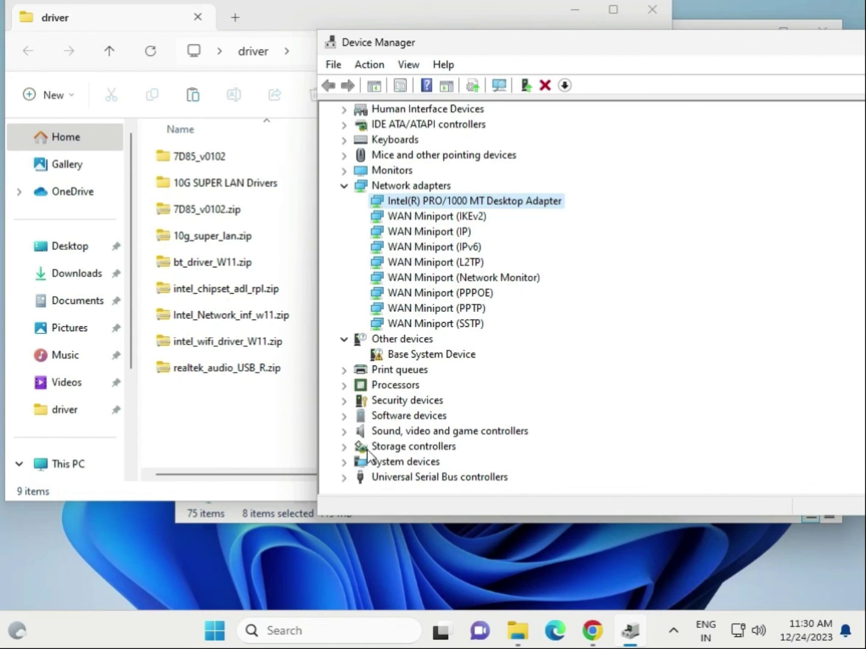
click(345, 385)
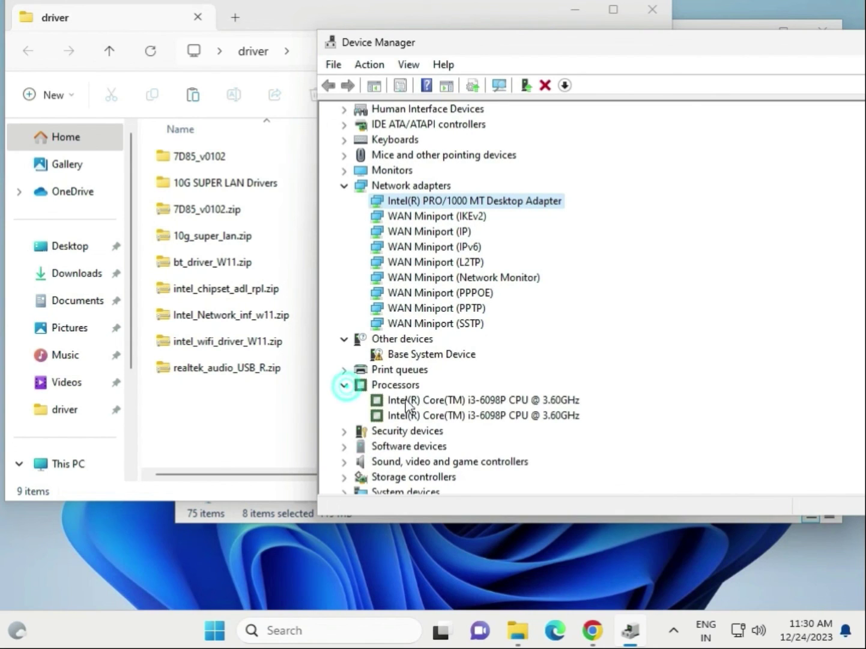
click(501, 399)
click(500, 415)
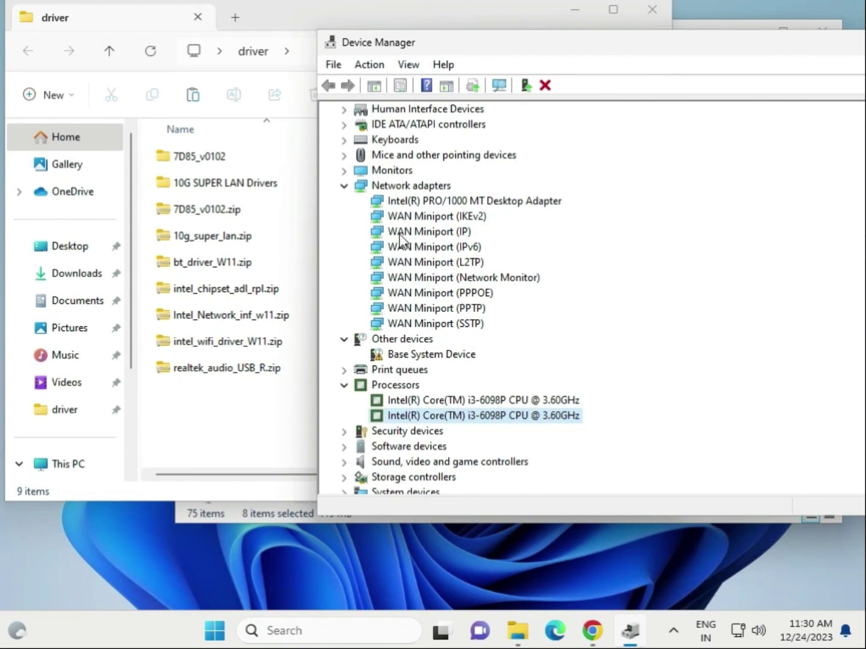
click(345, 462)
scroll(454, 466, down, 1)
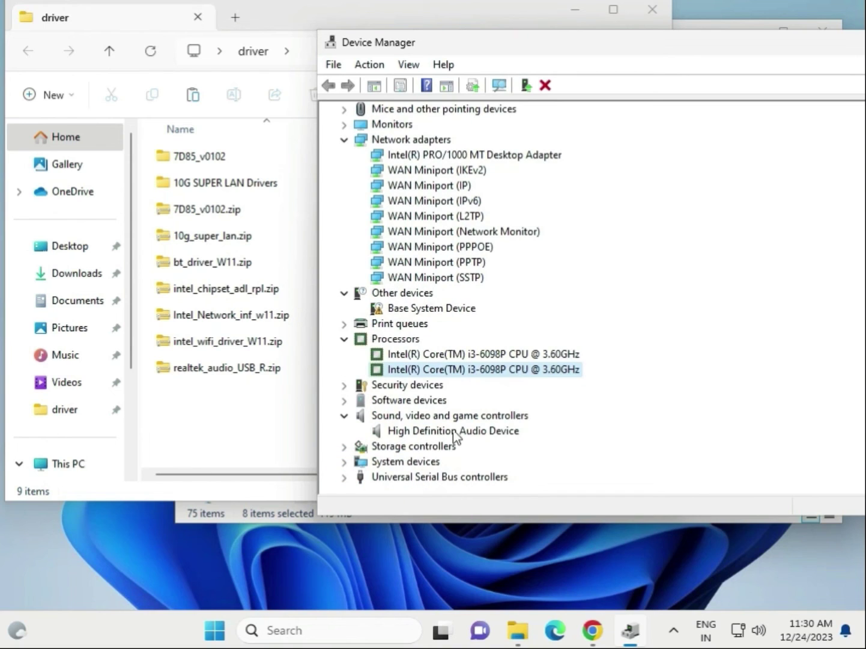
click(452, 430)
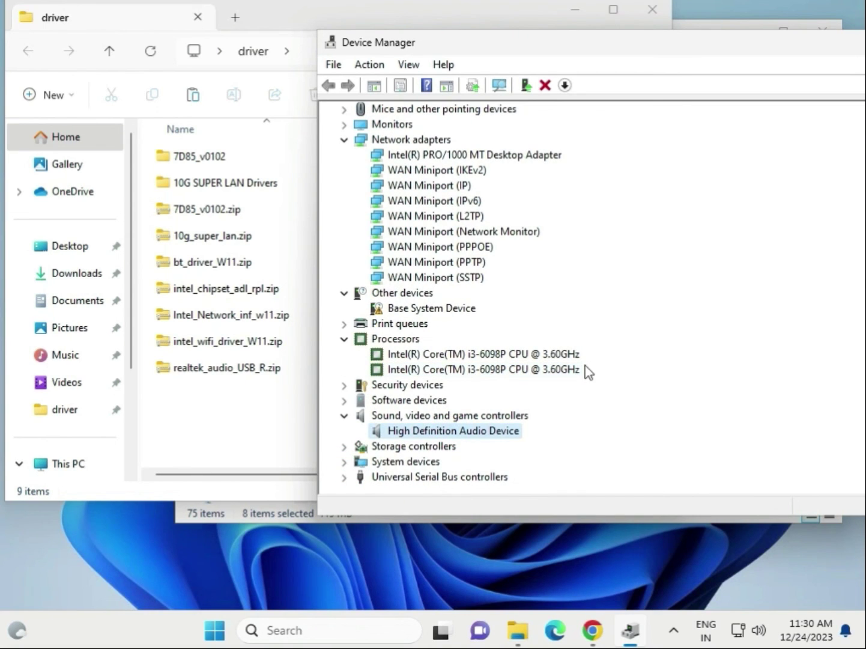